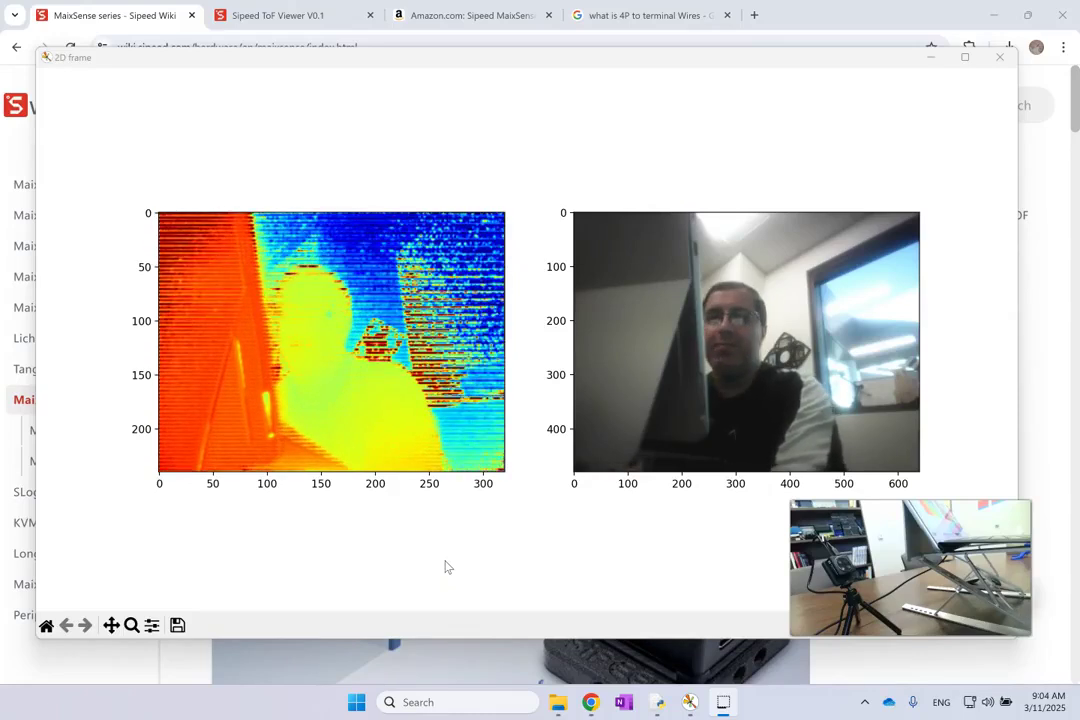
pyautogui.click(393, 579)
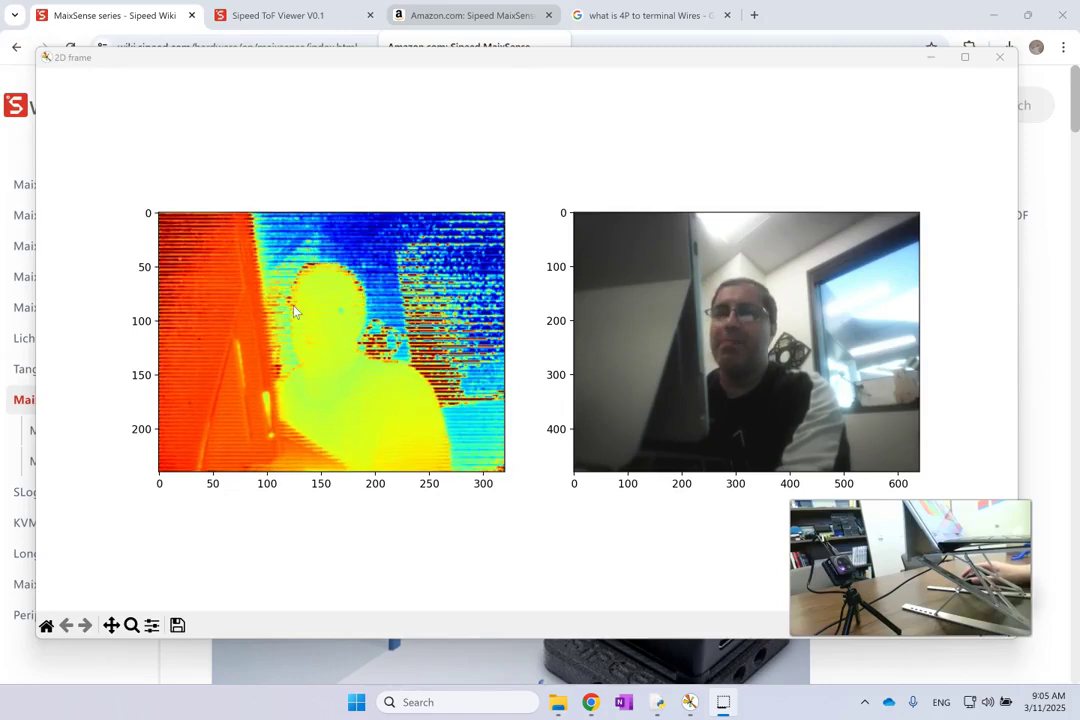
pyautogui.click(207, 340)
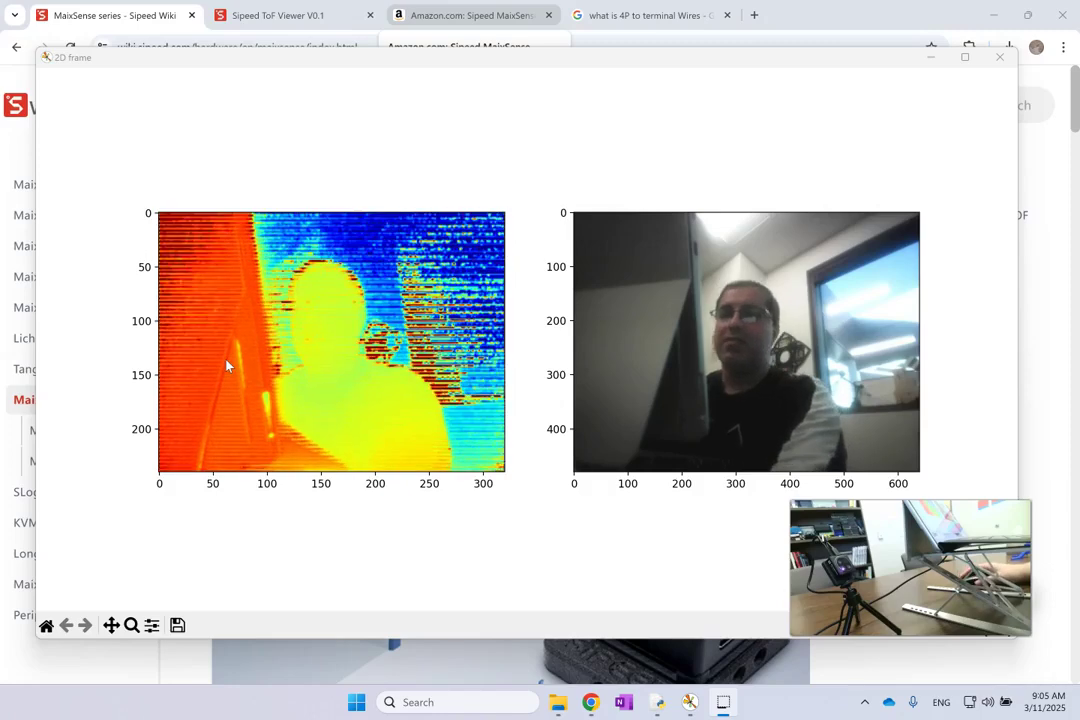
# Switch to the Amazon listing for the Sipeed MaixSense A075V and examine its product images, price and full-suit contents
pyautogui.click(480, 18)
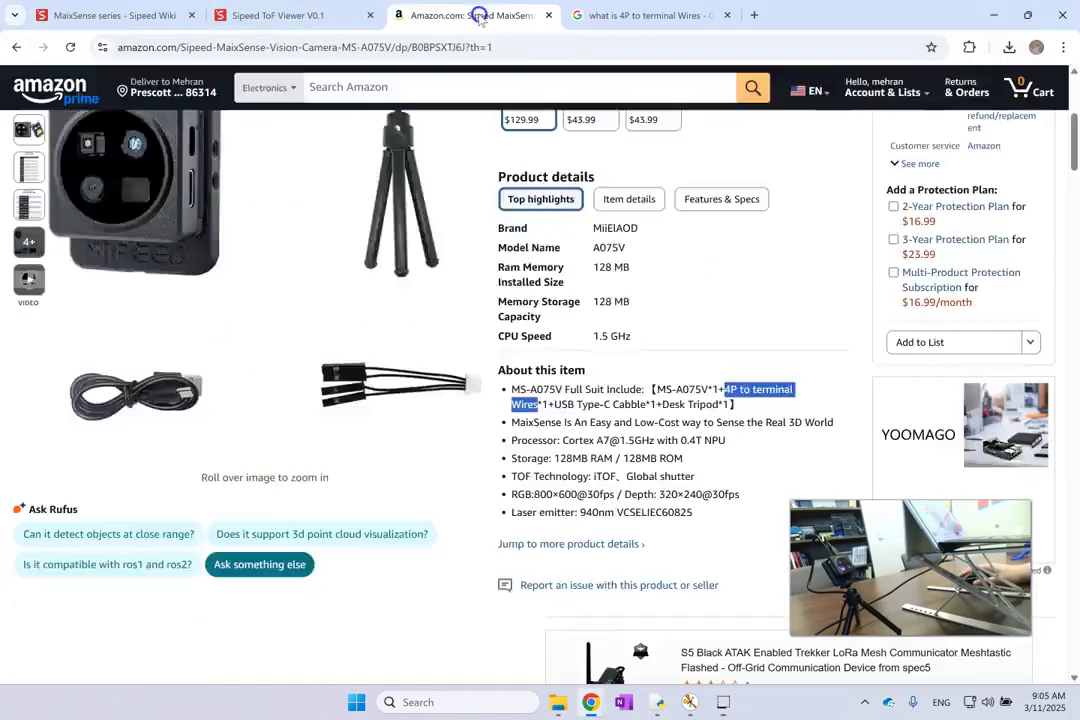
pyautogui.moveTo(788, 53); pyautogui.dragTo(2, 110)
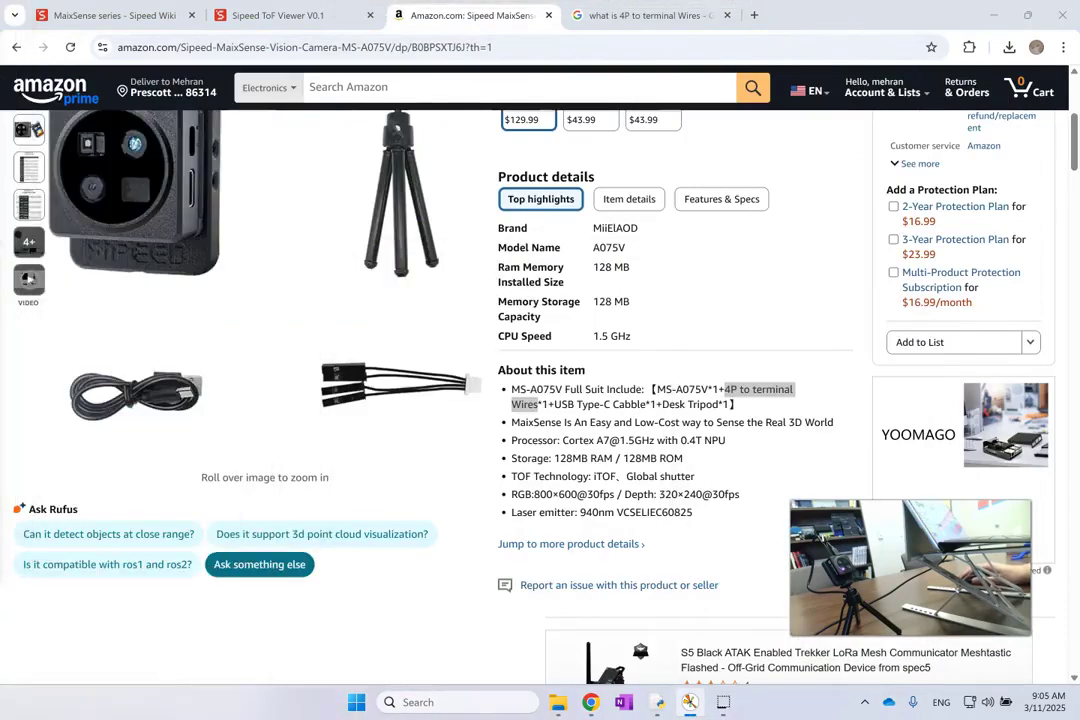
pyautogui.scroll(5, 560, 408)
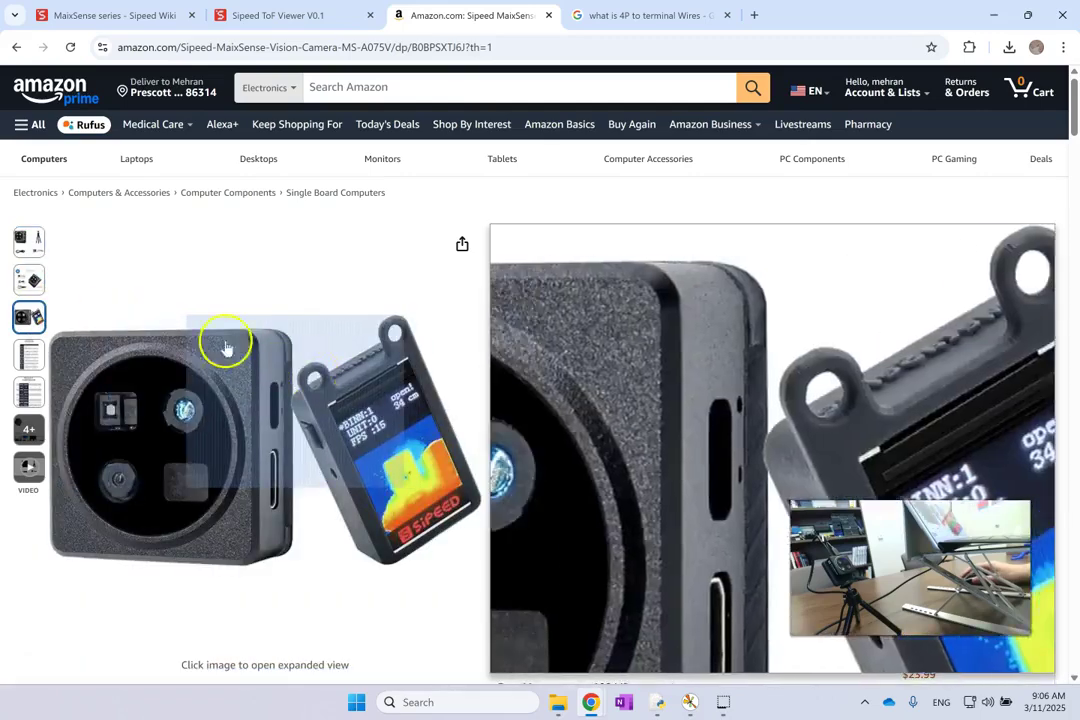
pyautogui.moveTo(29, 277)
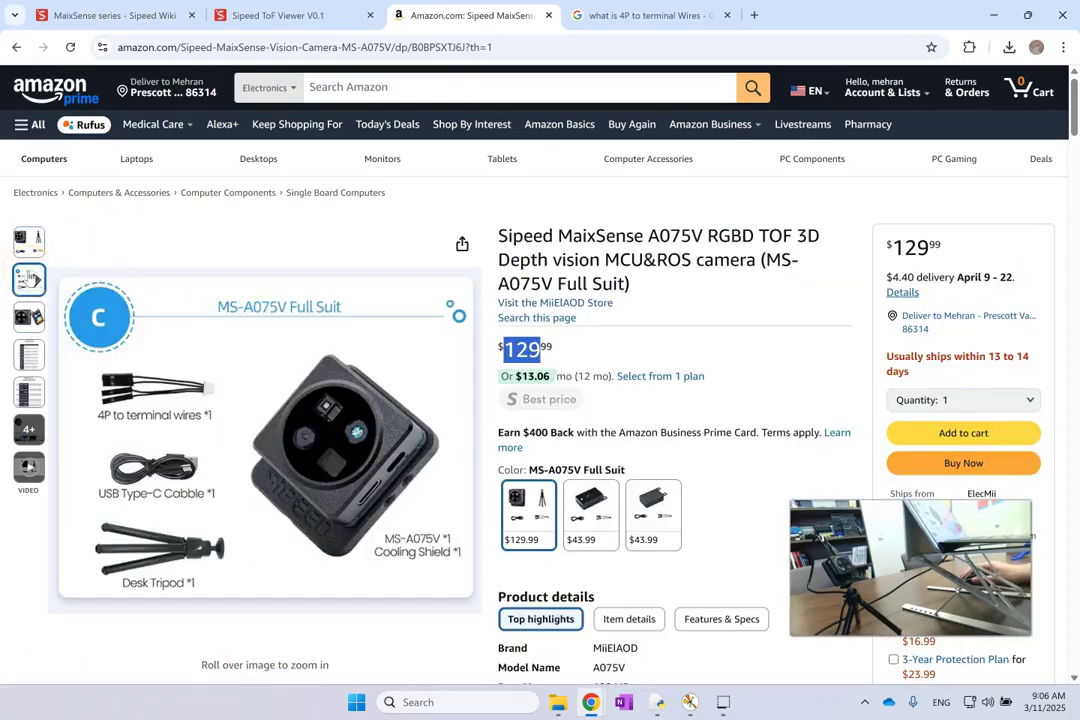
pyautogui.moveTo(133, 470)
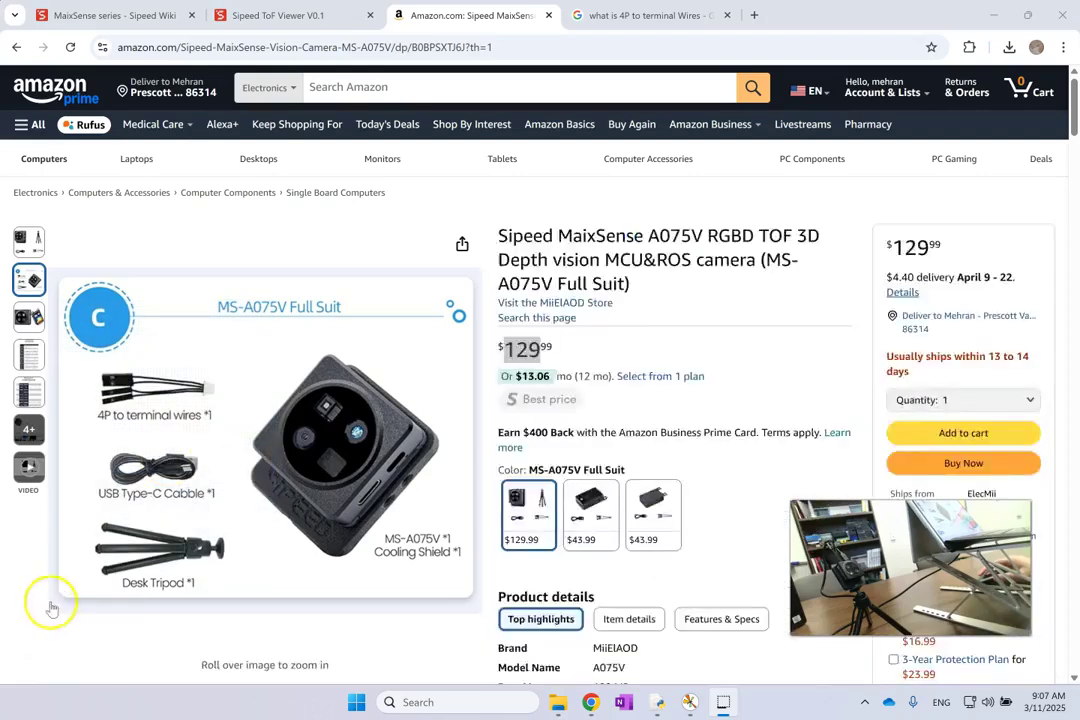
# Close the Amazon listing and bring up the model comparison table on the Sipeed wiki's MaixSense series page
pyautogui.click(619, 186)
pyautogui.click(548, 15)
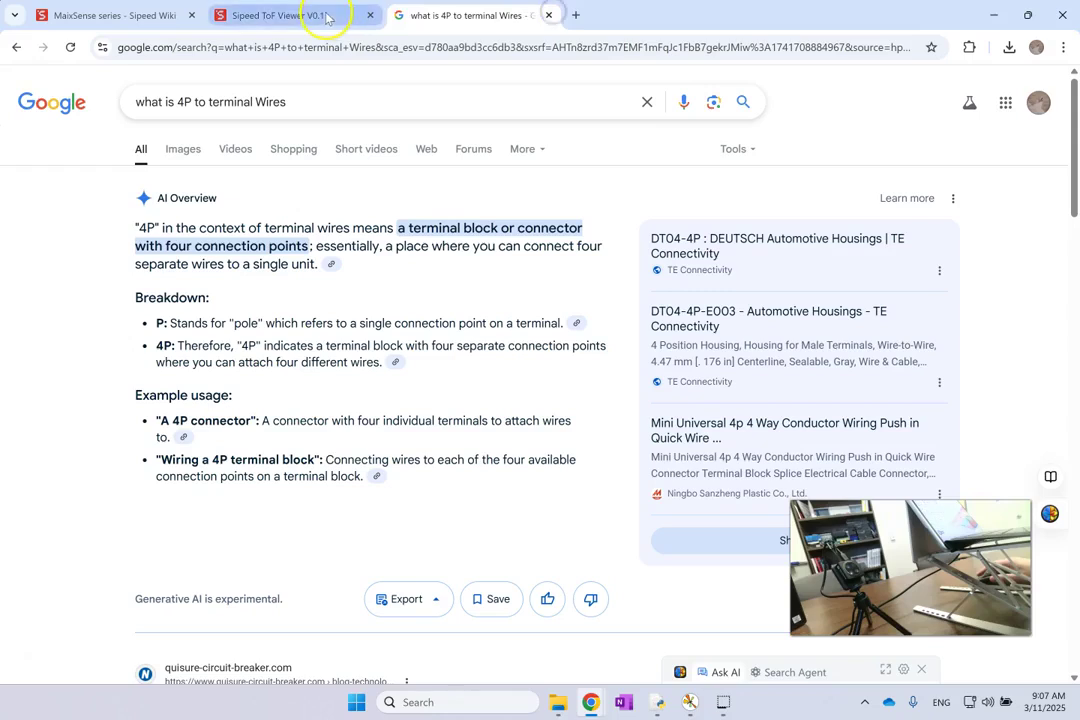
pyautogui.click(115, 15)
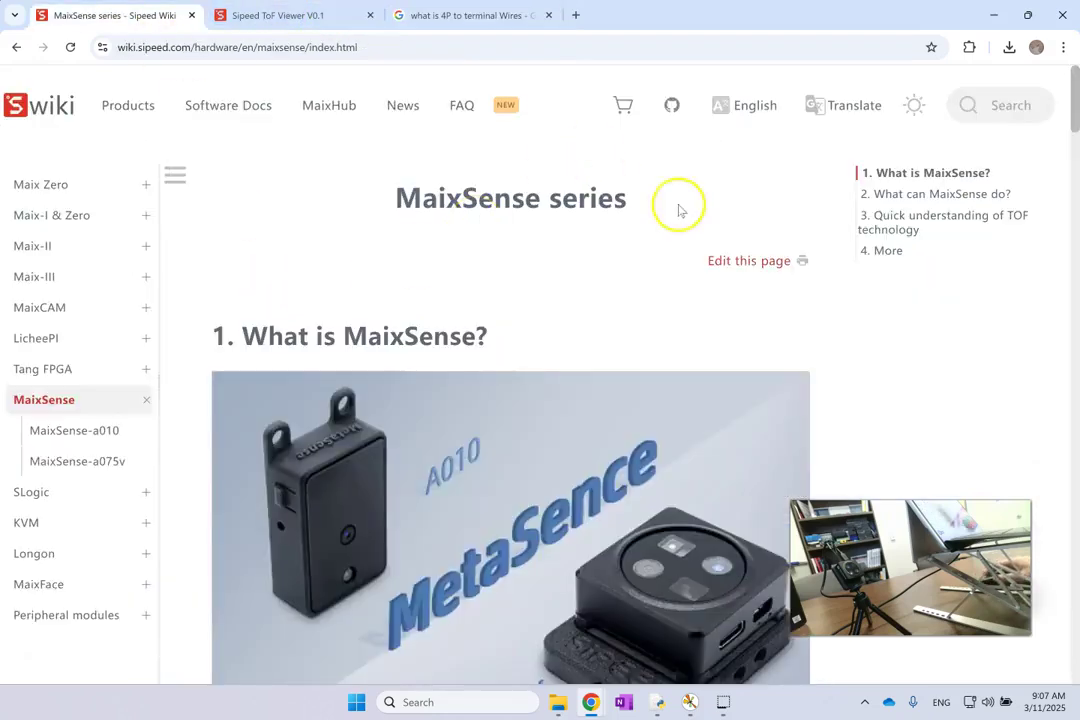
pyautogui.scroll(-3, 760, 245)
pyautogui.scroll(-7, 741, 220)
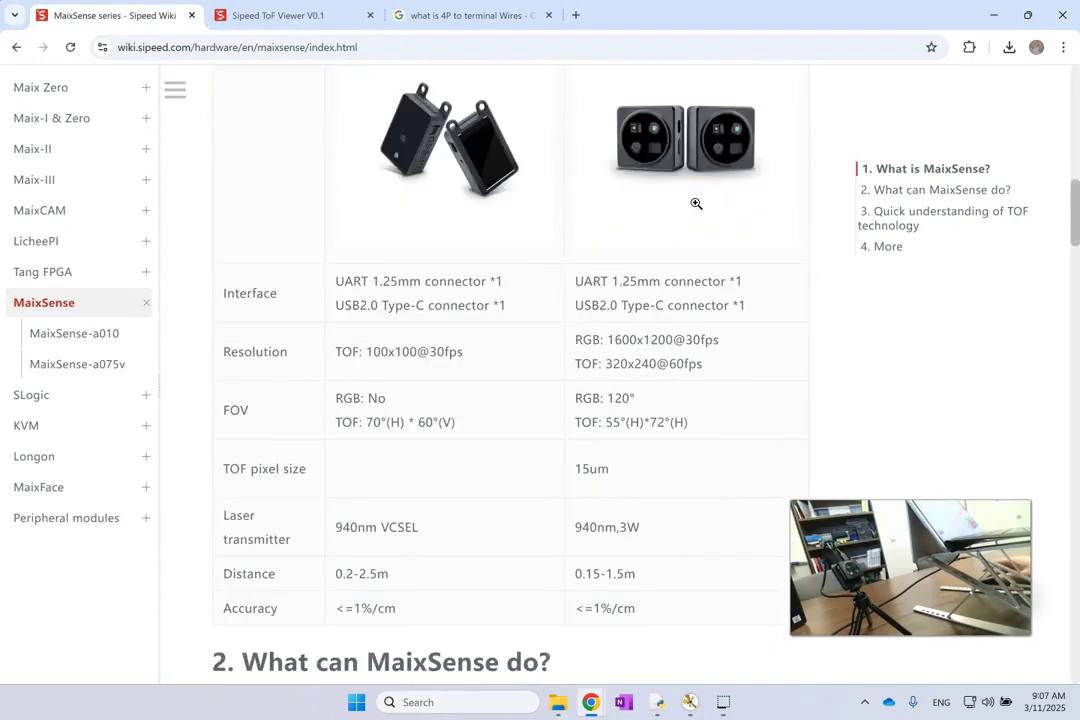
# Examine the interface, RGB and TOF resolution, and field-of-view entries for the A075V in the comparison table
pyautogui.tripleClick(640, 282)
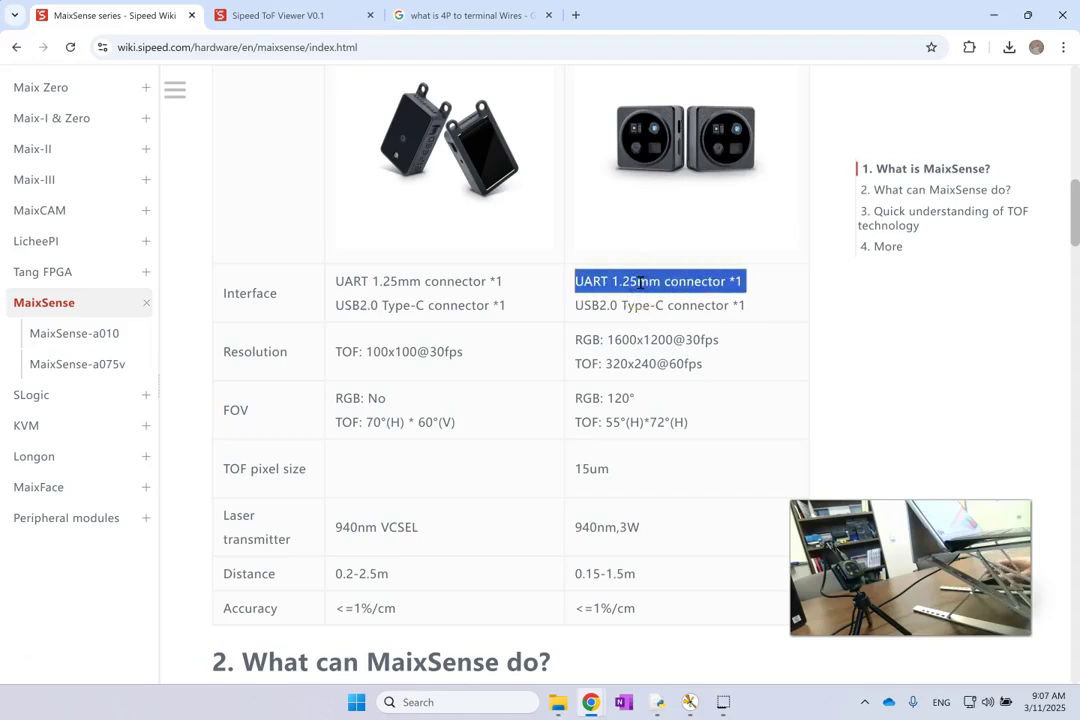
pyautogui.tripleClick(643, 340)
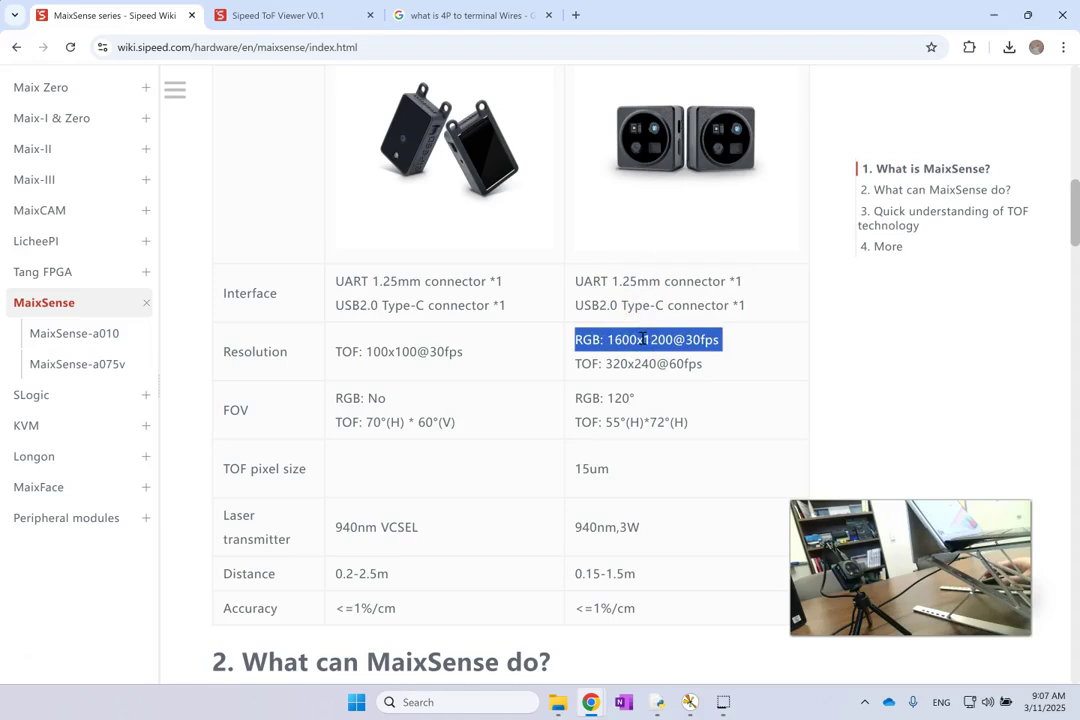
pyautogui.tripleClick(703, 341)
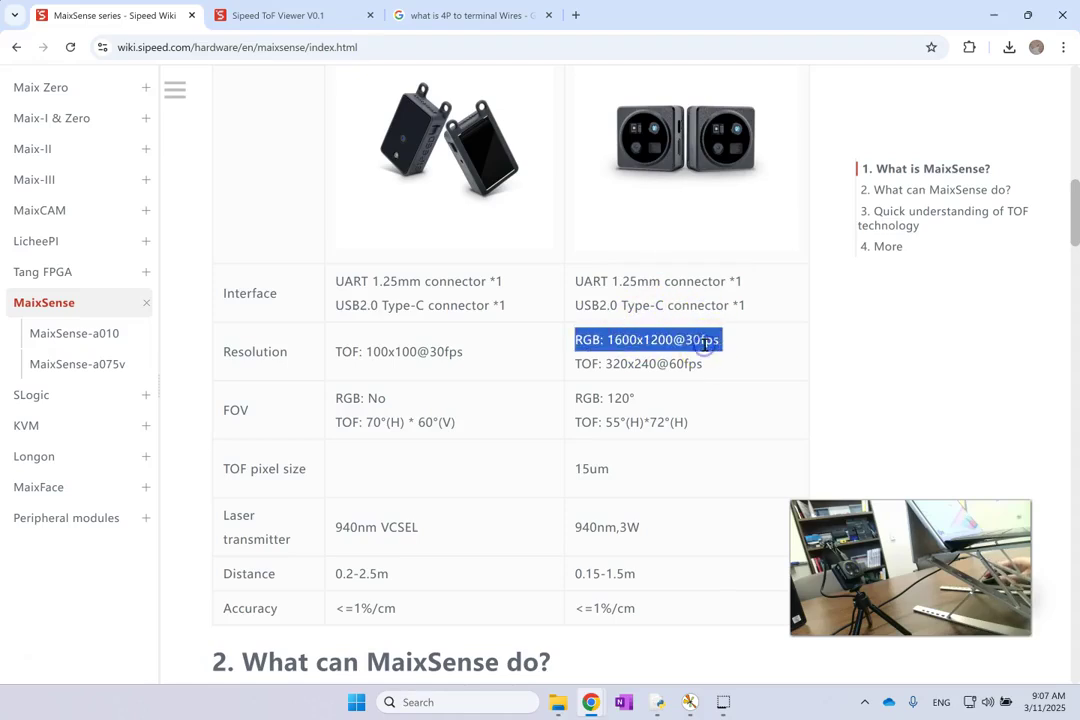
pyautogui.doubleClick(614, 366)
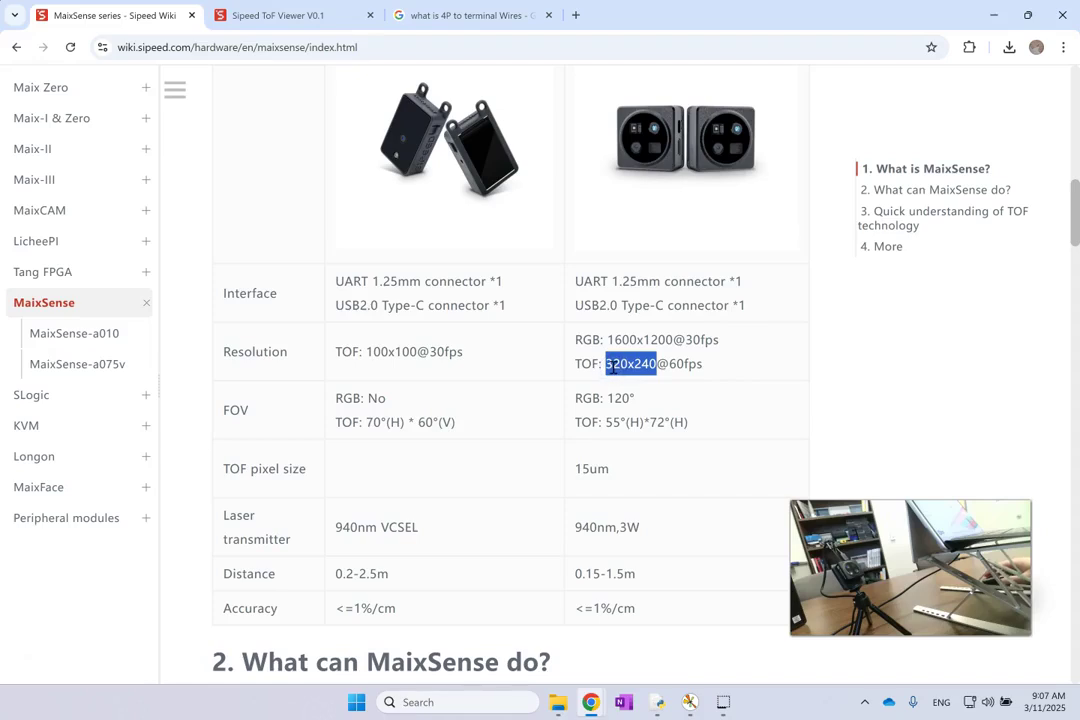
pyautogui.click(686, 365)
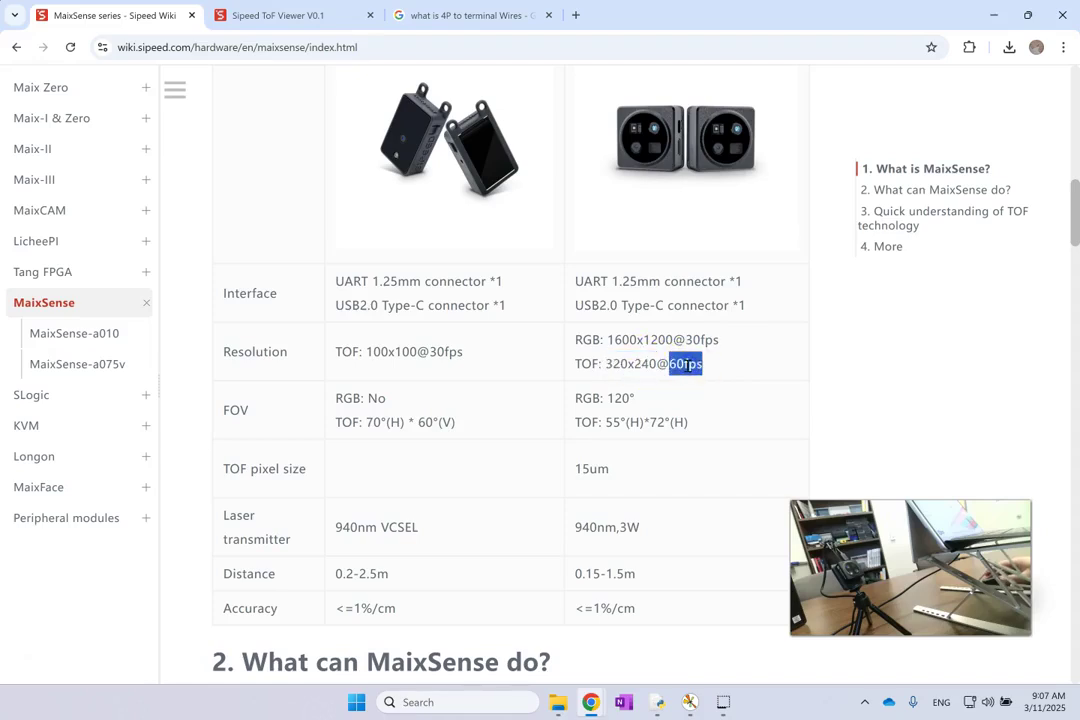
pyautogui.tripleClick(618, 399)
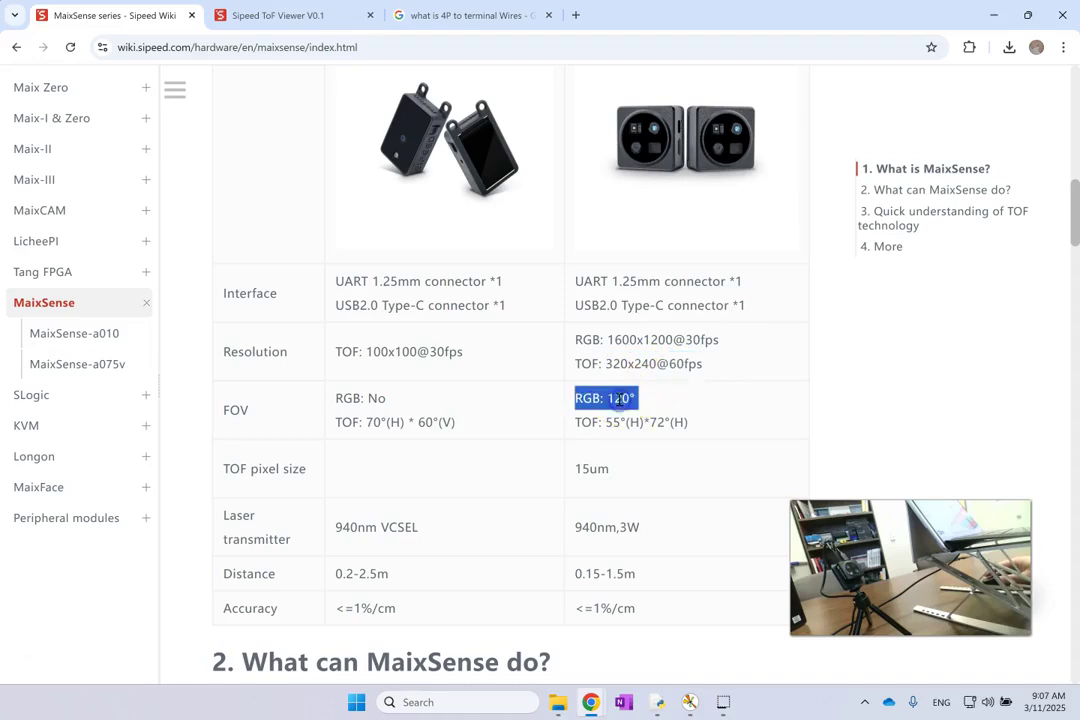
pyautogui.doubleClick(236, 409)
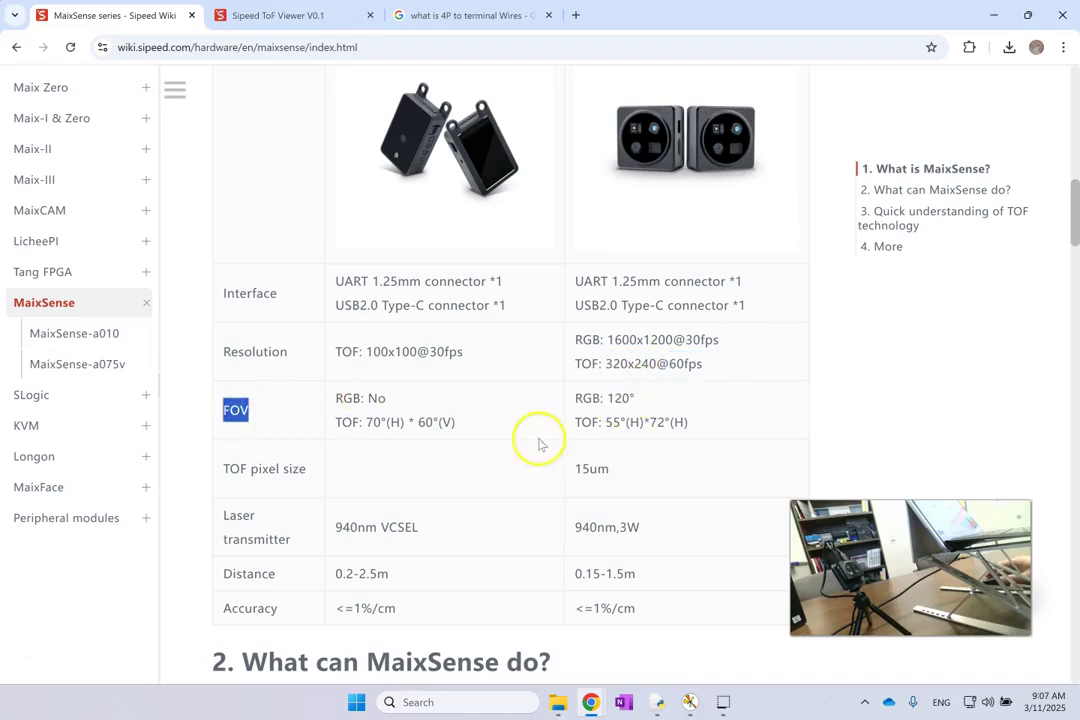
pyautogui.click(594, 420)
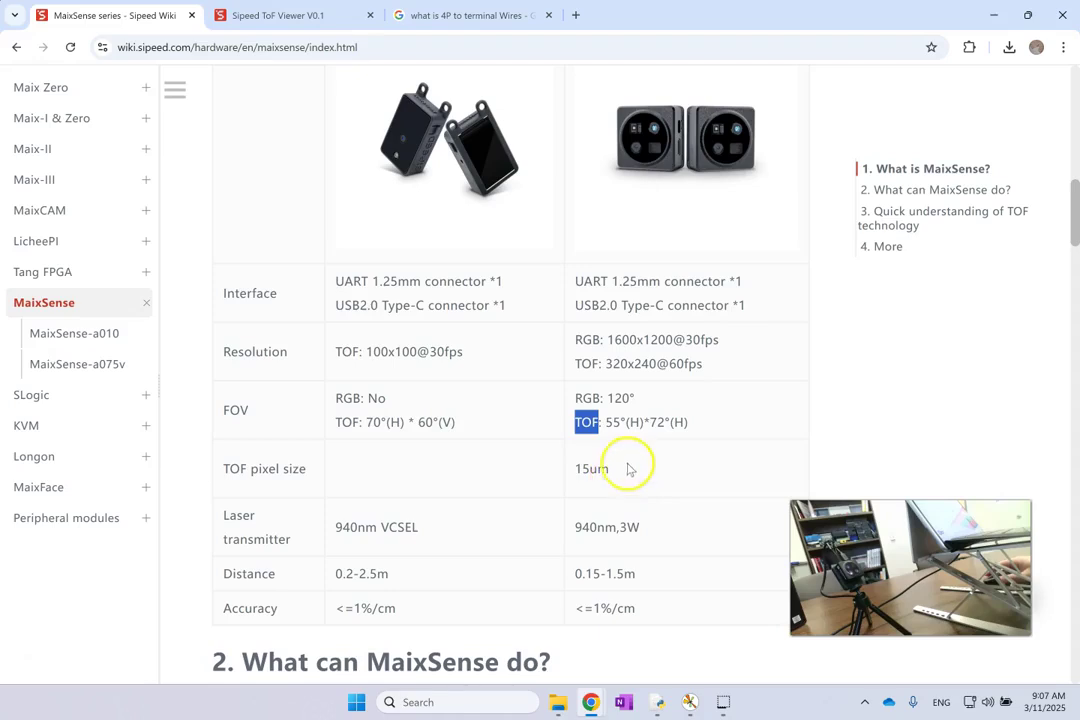
pyautogui.click(614, 421)
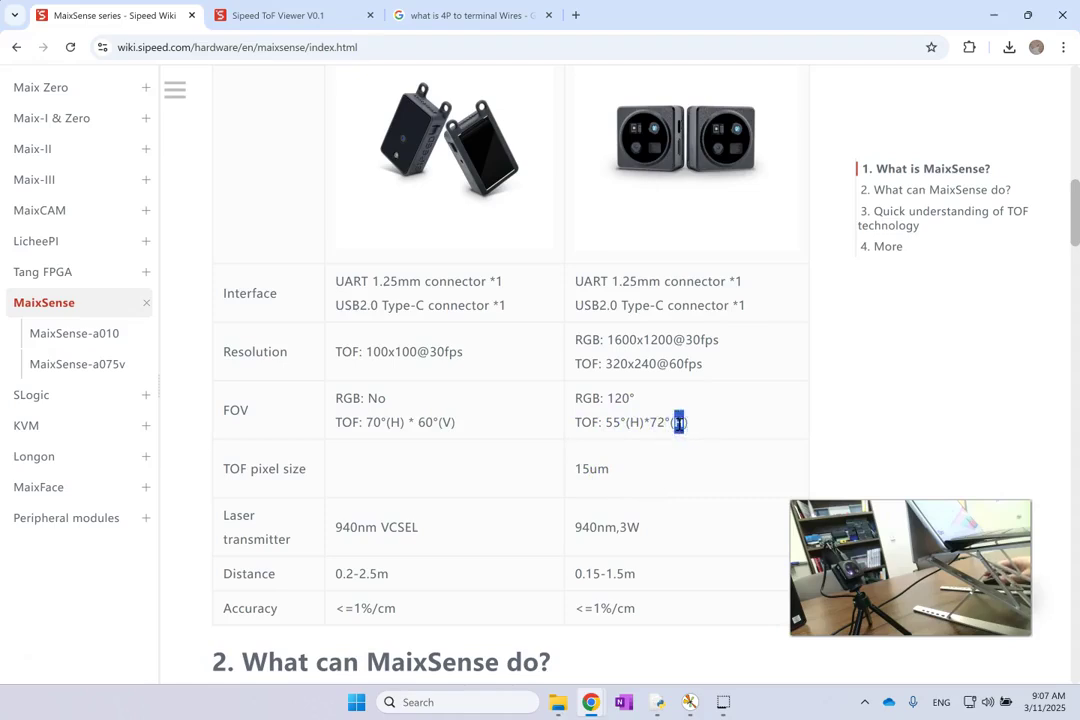
# Examine the A075V's TOF pixel size, laser transmitter, distance range and accuracy in the comparison table
pyautogui.doubleClick(598, 472)
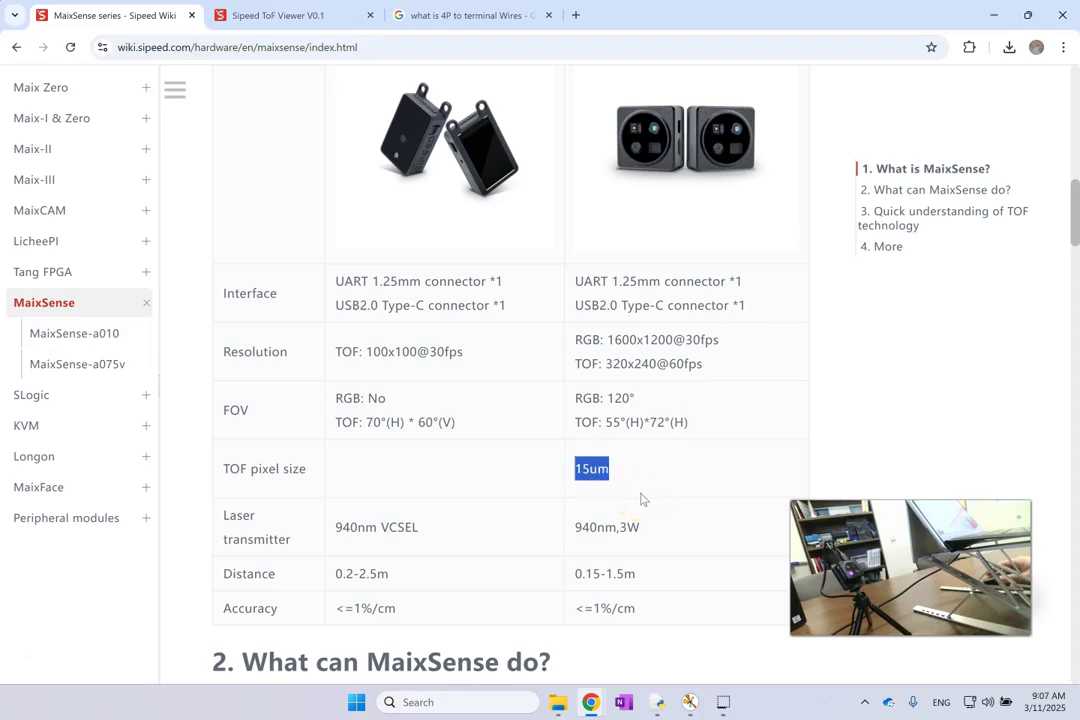
pyautogui.tripleClick(612, 527)
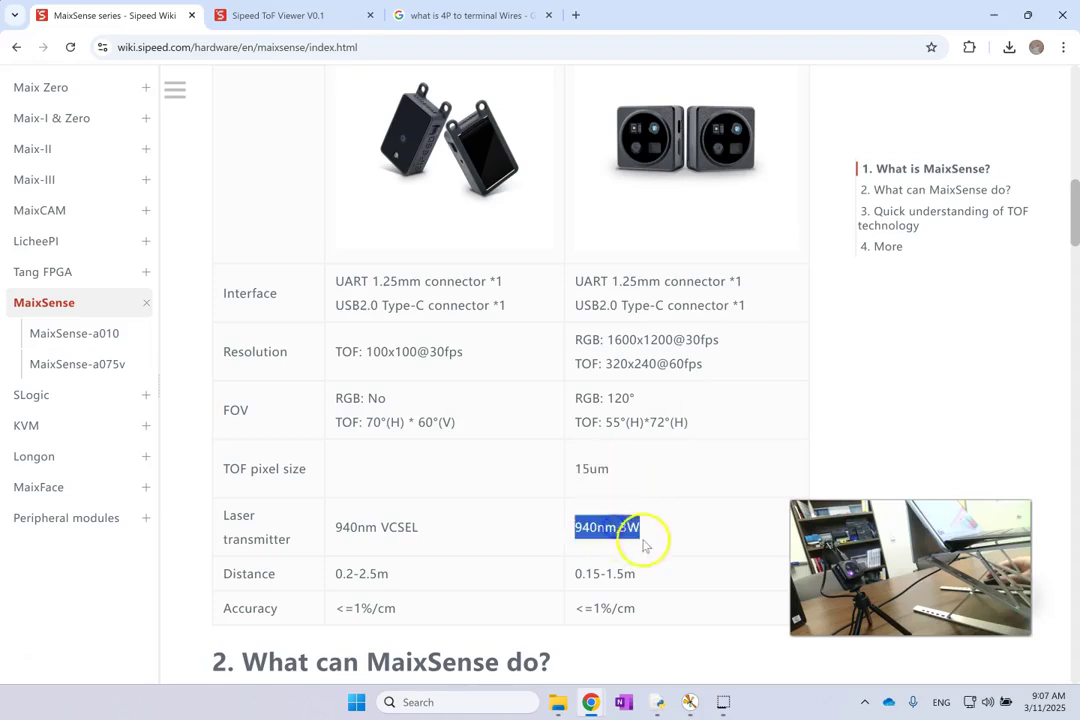
pyautogui.click(600, 529)
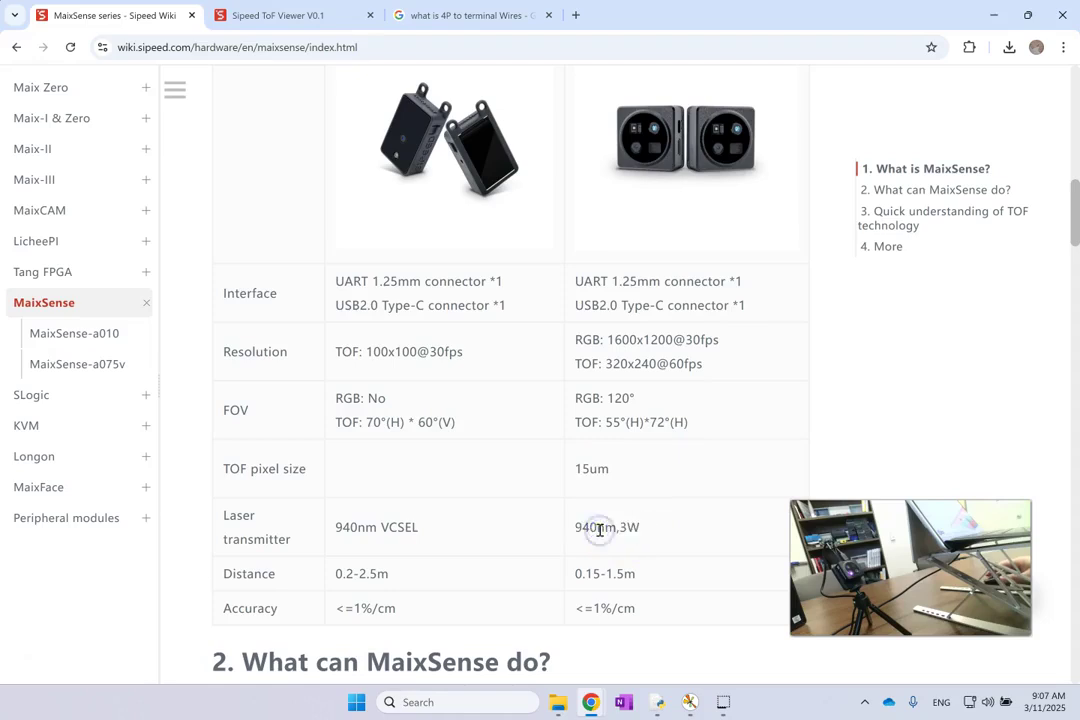
pyautogui.click(612, 574)
pyautogui.moveTo(646, 610); pyautogui.dragTo(575, 574)
pyautogui.click(713, 524)
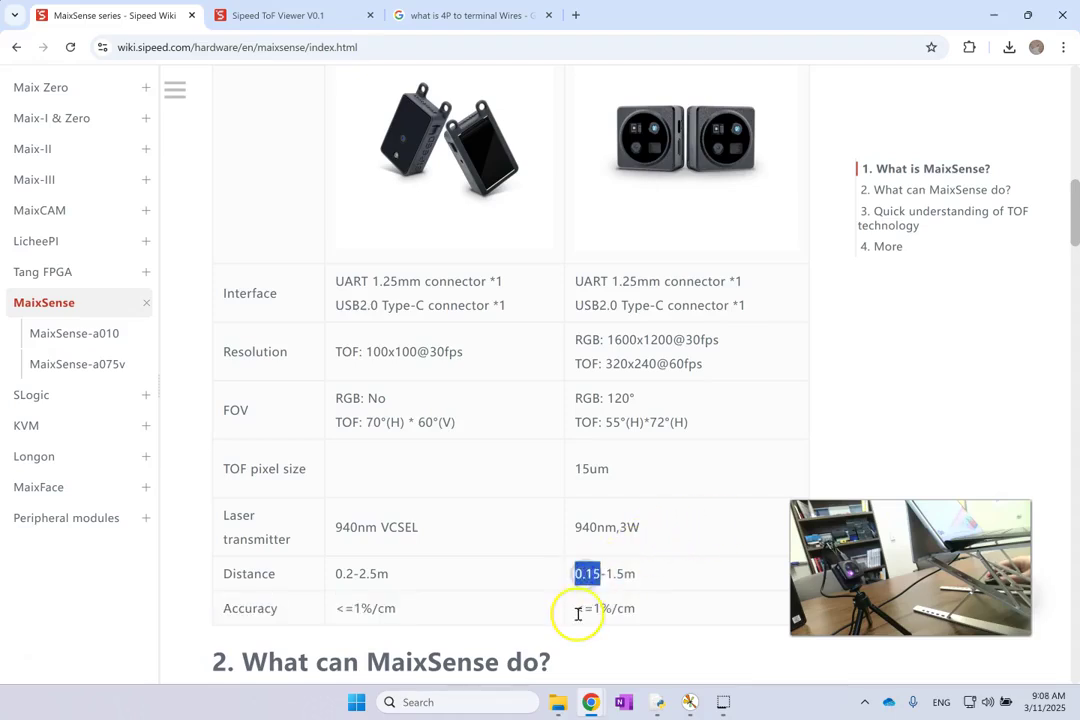
pyautogui.doubleClick(624, 573)
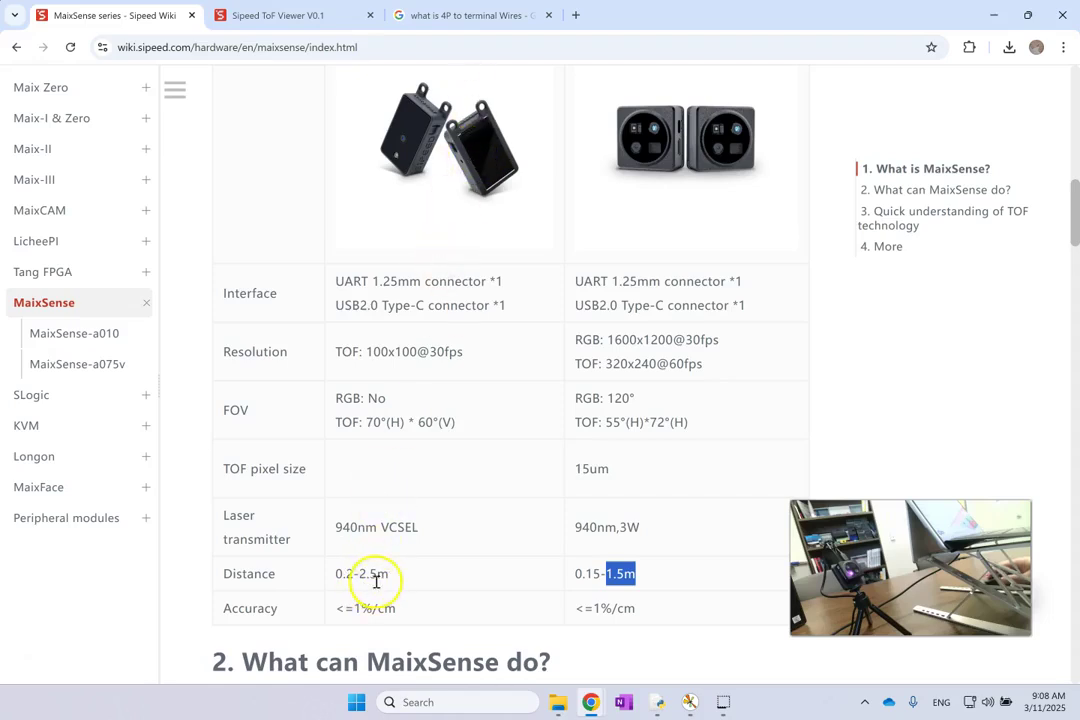
pyautogui.moveTo(578, 573); pyautogui.dragTo(619, 573)
pyautogui.doubleClick(619, 573)
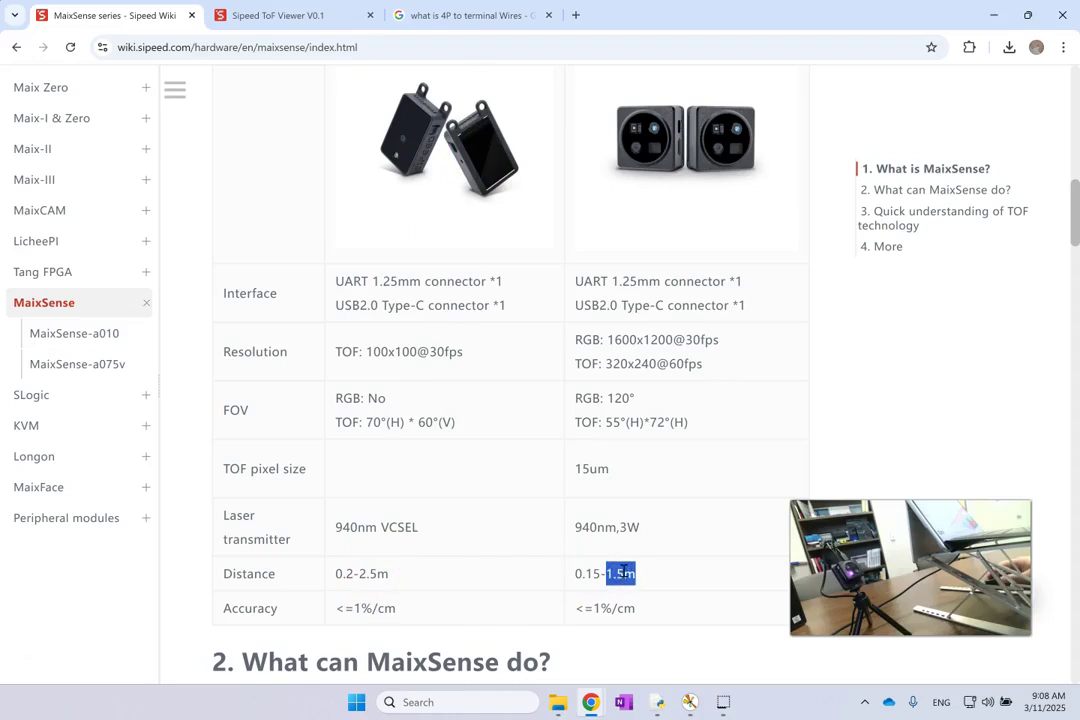
pyautogui.doubleClick(625, 608)
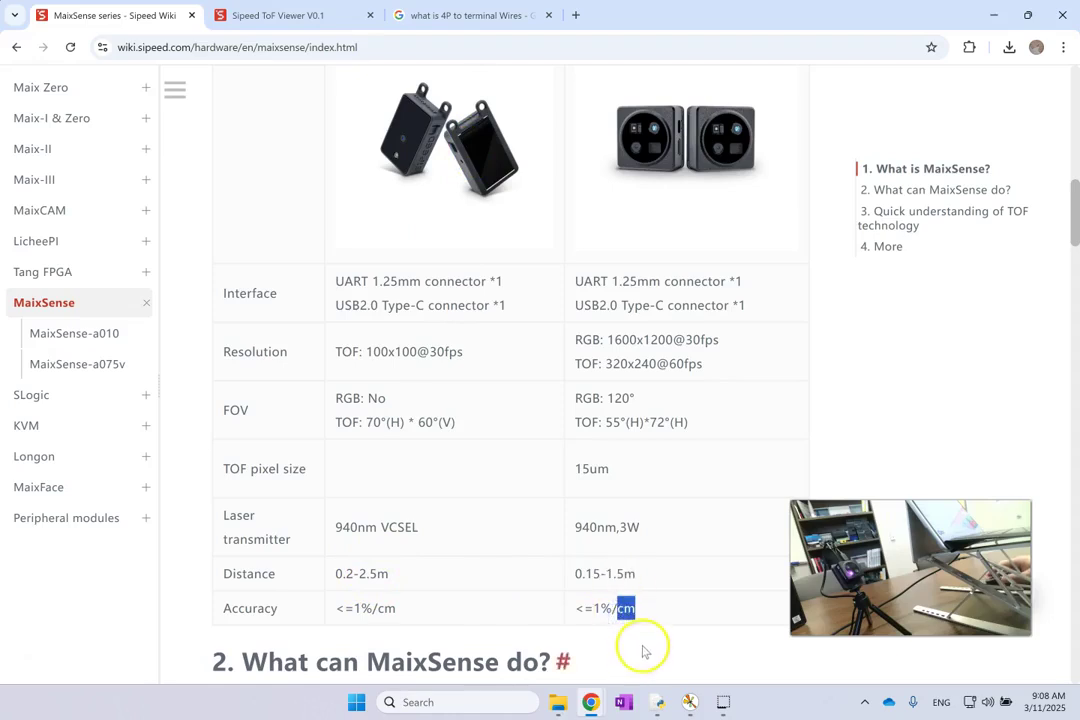
pyautogui.click(657, 585)
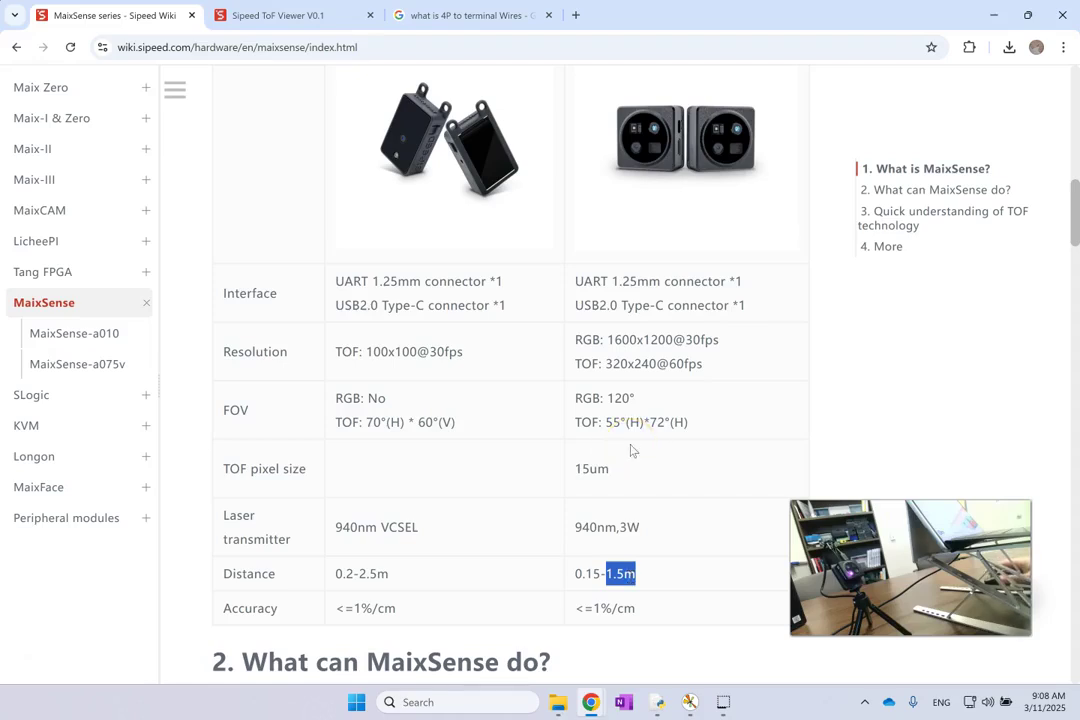
# Read through the MaixSense use cases in section 2, from far, middle and near object shots to MCU access
pyautogui.scroll(-3, 538, 403)
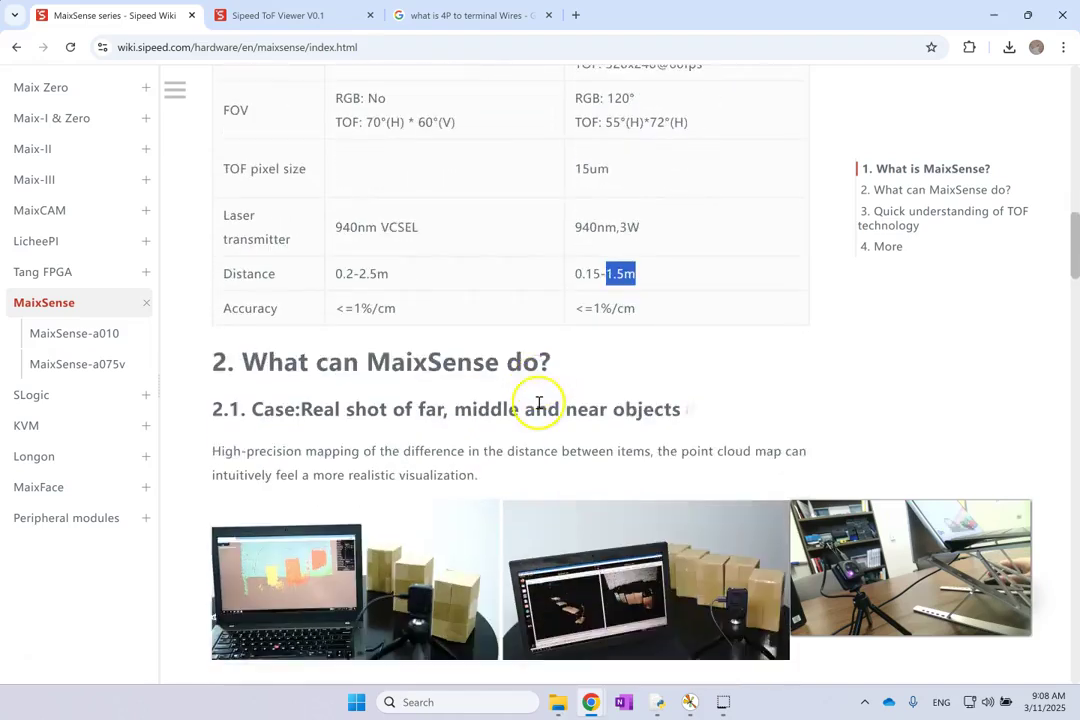
pyautogui.scroll(-2, 538, 403)
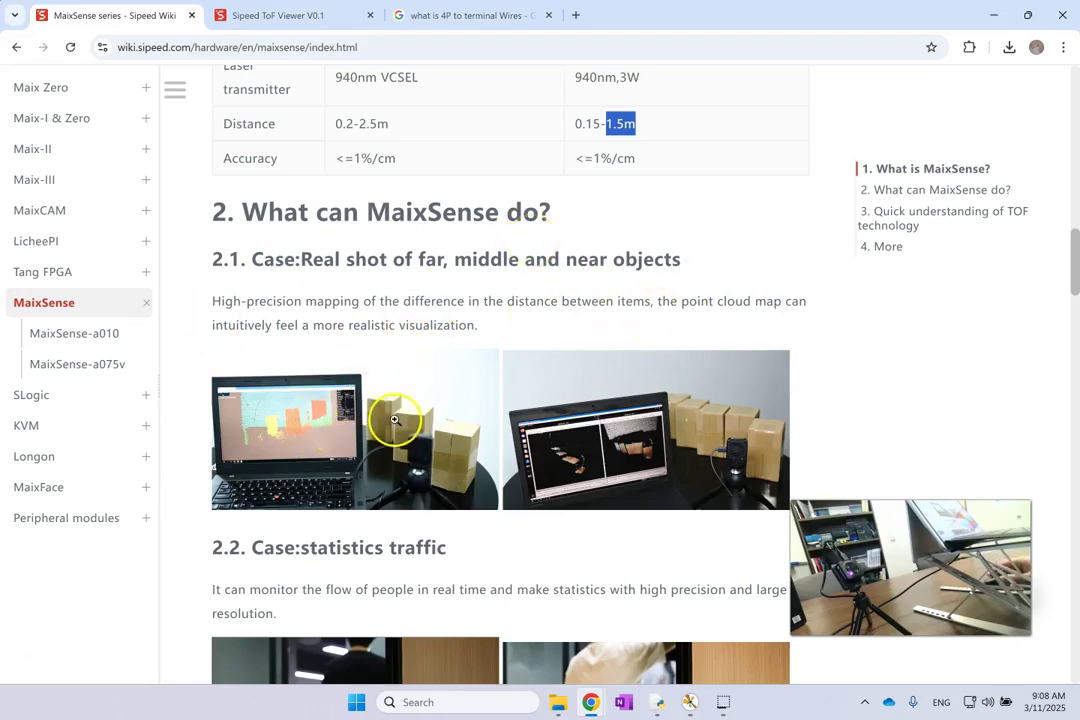
pyautogui.scroll(-2, 440, 432)
pyautogui.scroll(-1, 485, 423)
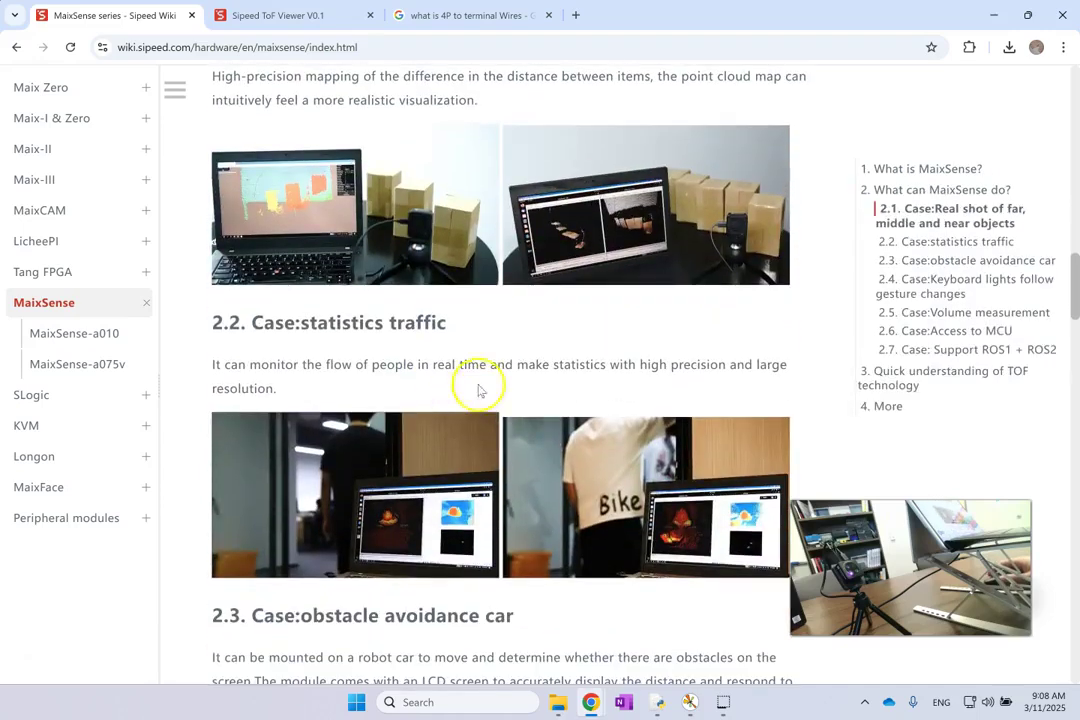
pyautogui.scroll(-2, 580, 330)
pyautogui.scroll(-3, 676, 314)
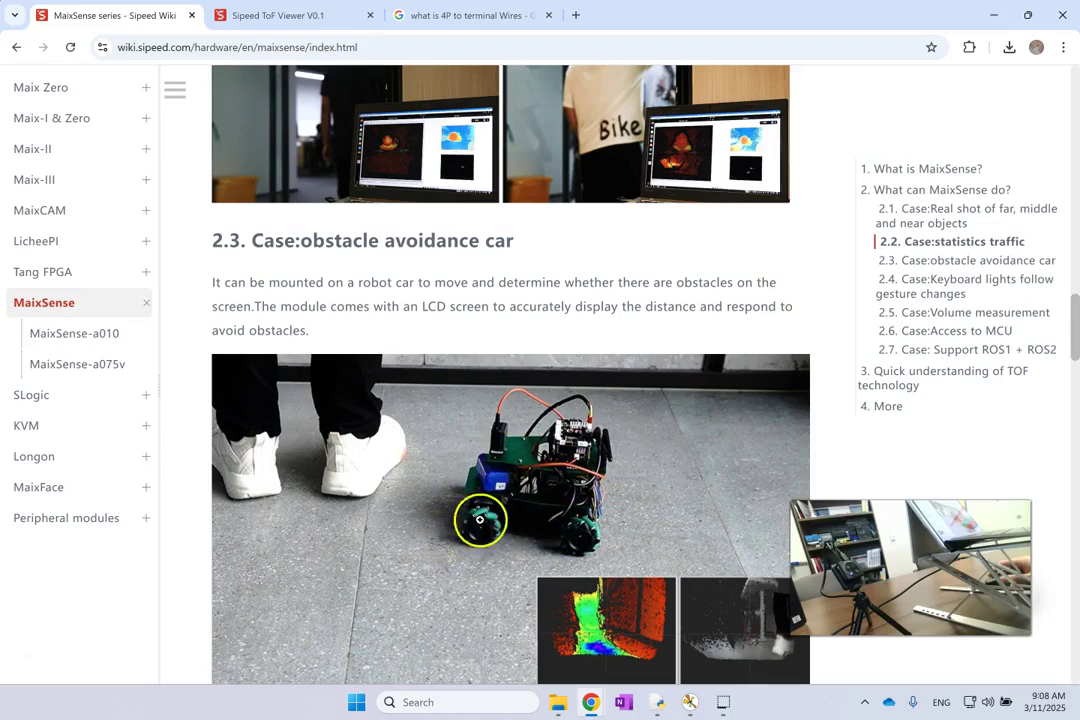
pyautogui.scroll(-1, 548, 530)
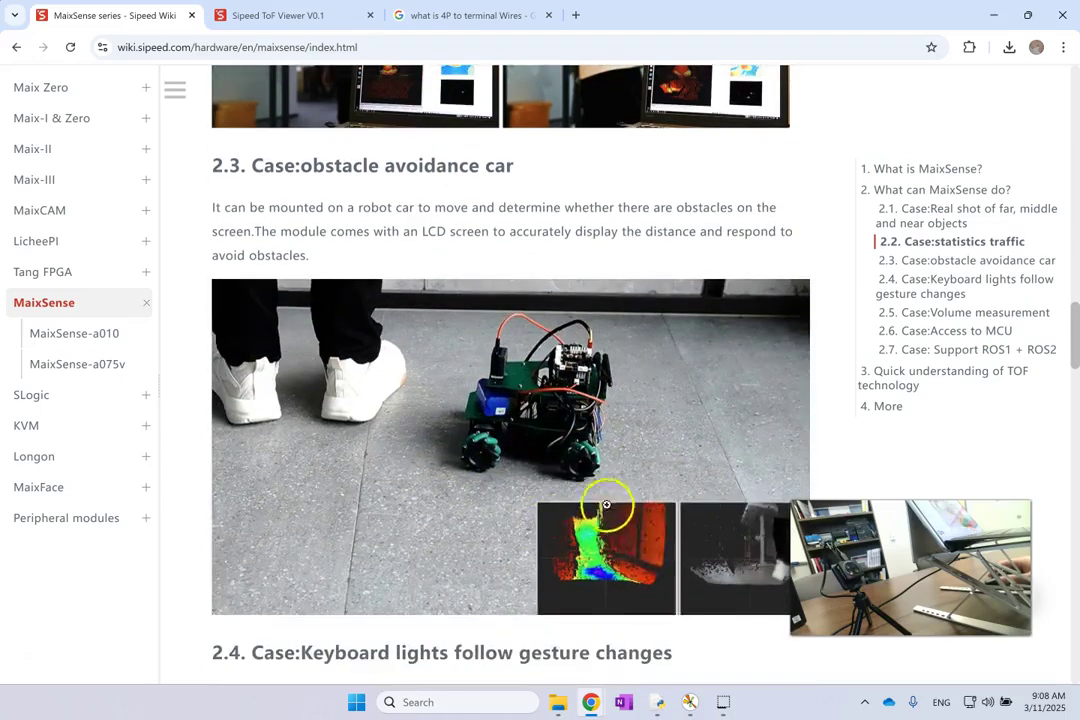
pyautogui.scroll(-2, 530, 508)
pyautogui.scroll(-3, 534, 440)
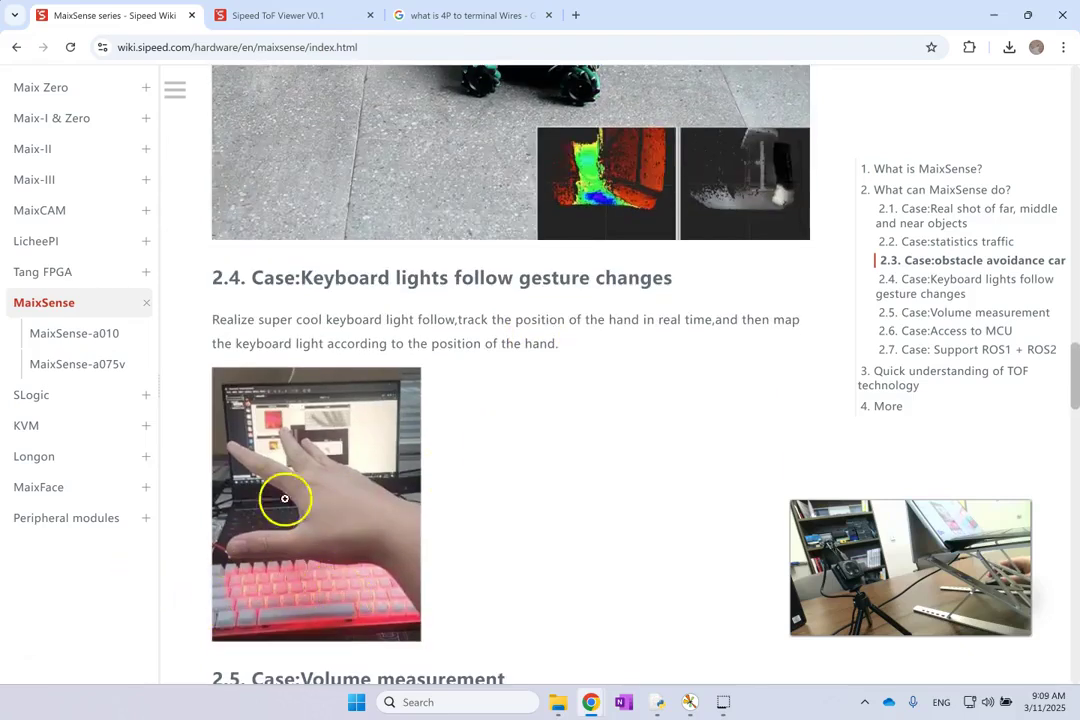
pyautogui.scroll(-2, 393, 487)
pyautogui.scroll(-3, 399, 486)
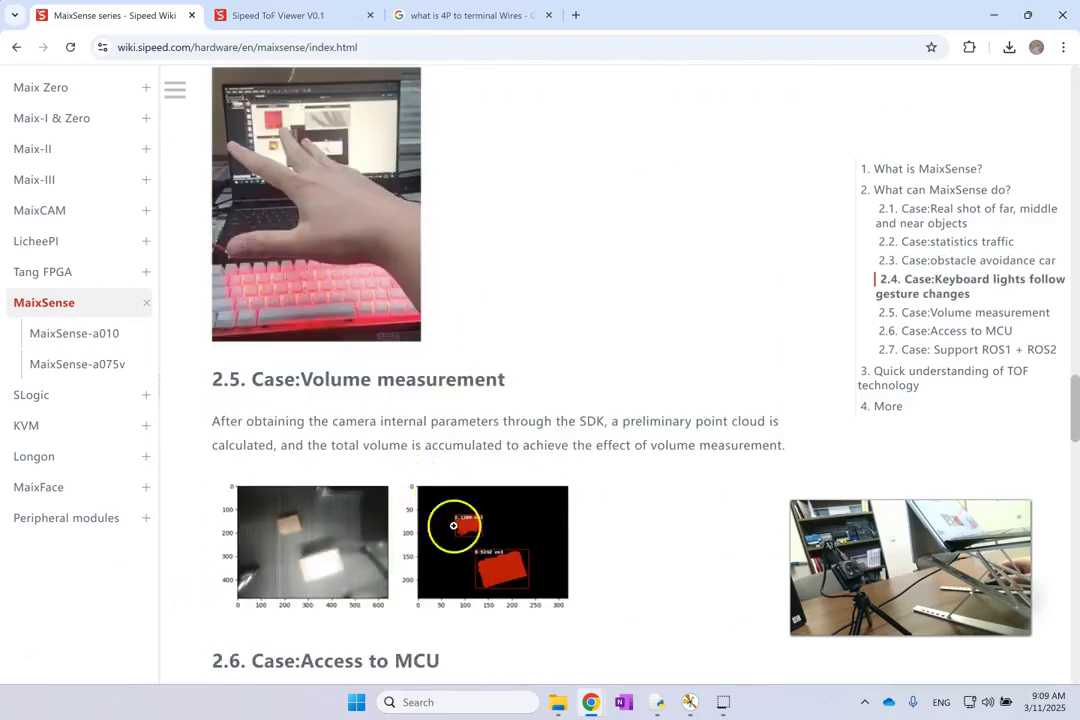
pyautogui.scroll(-3, 535, 465)
pyautogui.scroll(-2, 547, 453)
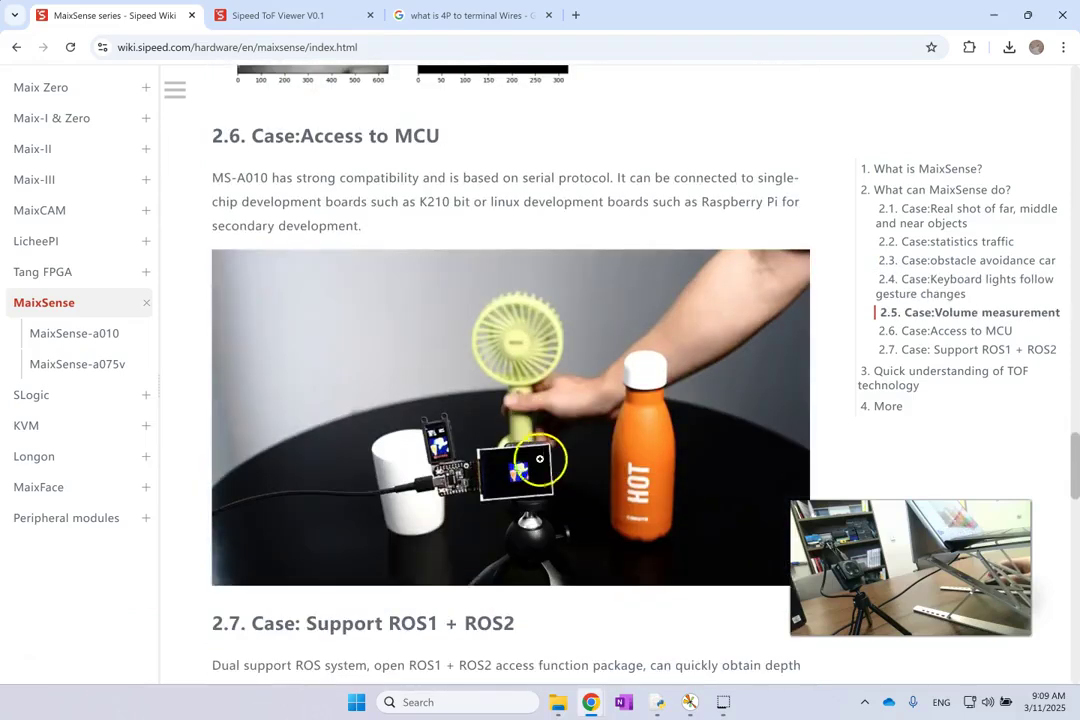
# Read the ROS1 + ROS2 support case and the TOF technology section, and open the wiki's MaixSense-A075V page
pyautogui.scroll(-3, 549, 472)
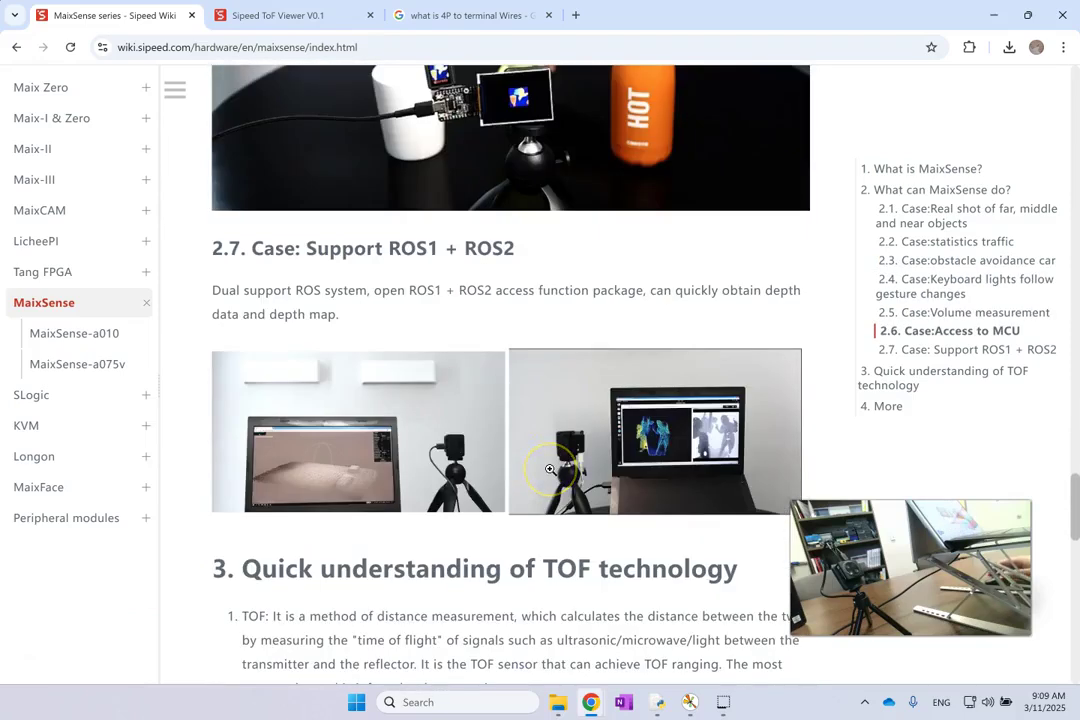
pyautogui.scroll(-4, 554, 396)
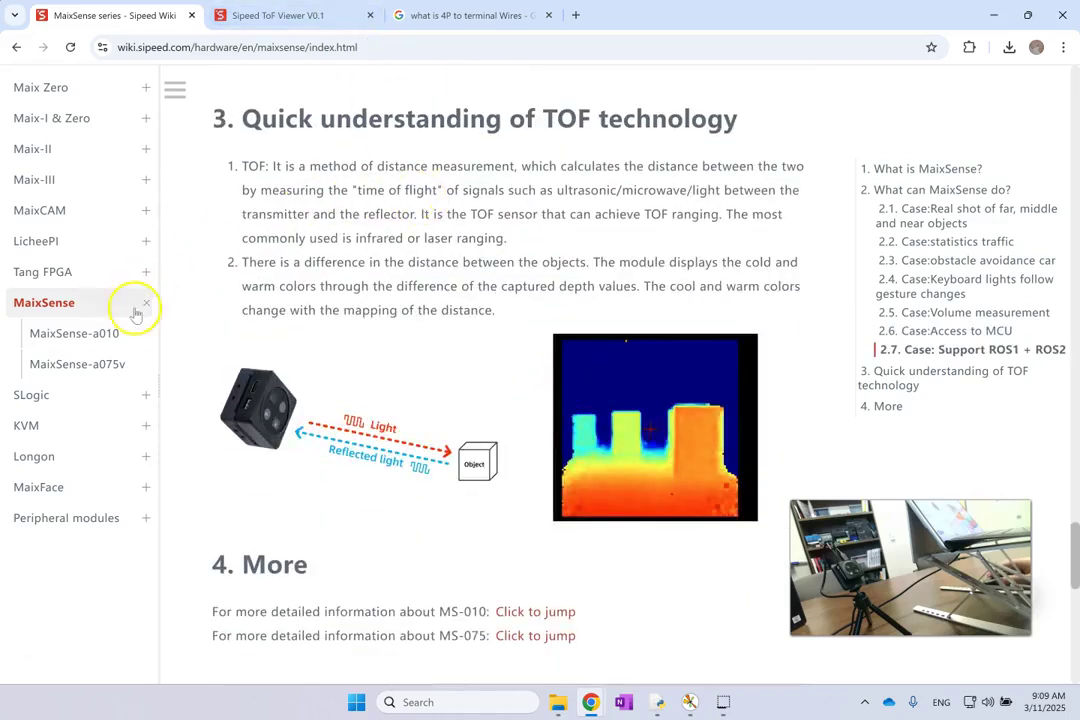
pyautogui.click(100, 364)
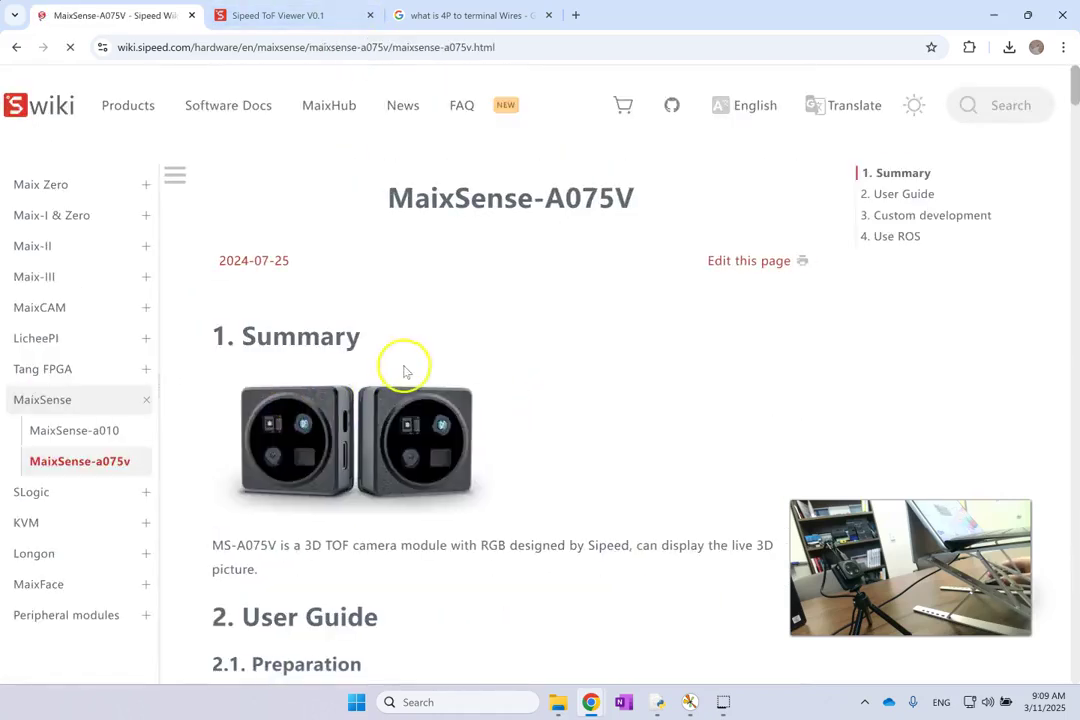
# Review the MaixSense-A075V summary and preparation notes, and open the Windows driver installation tutorial
pyautogui.scroll(-2, 420, 370)
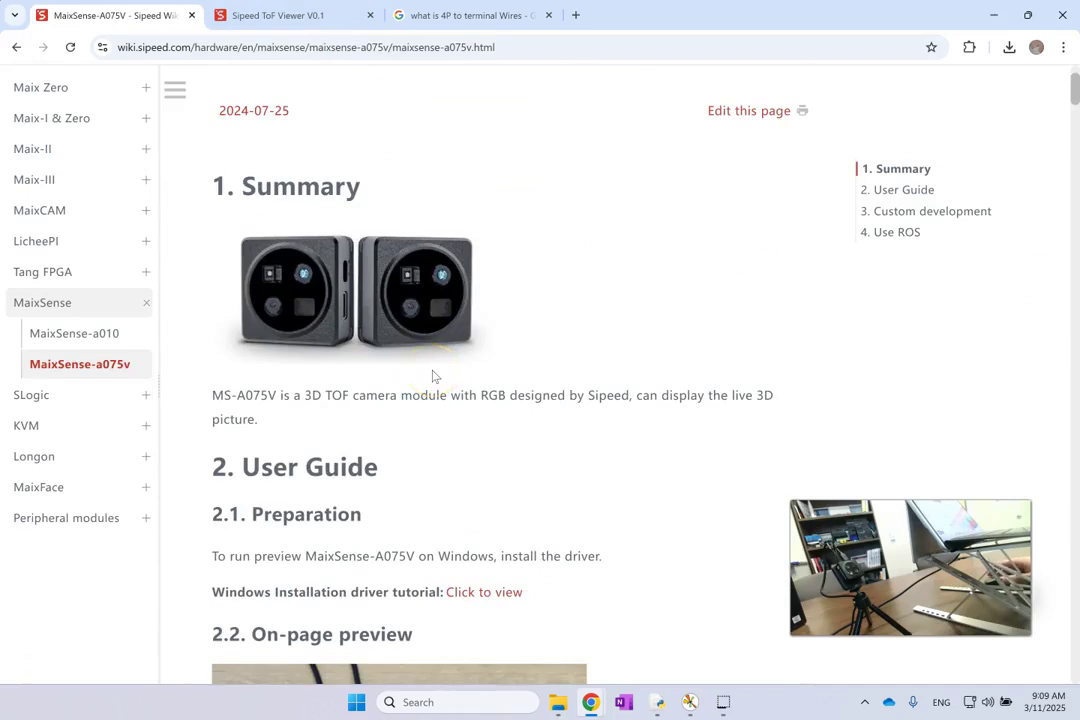
pyautogui.scroll(2, 433, 376)
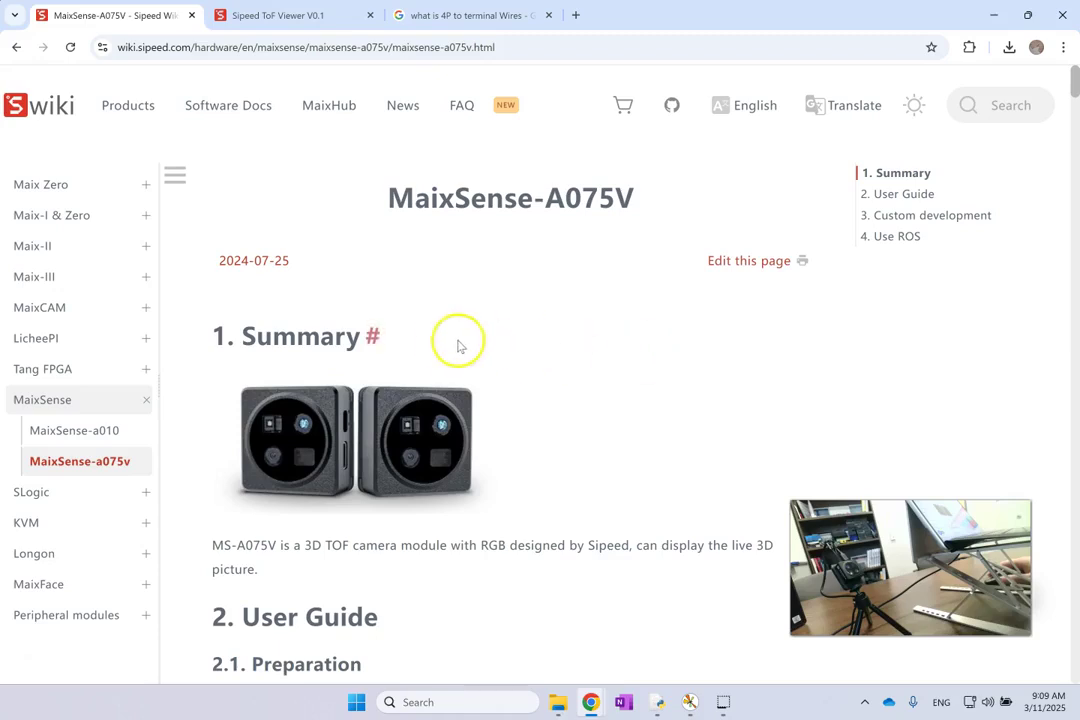
pyautogui.scroll(-1, 427, 360)
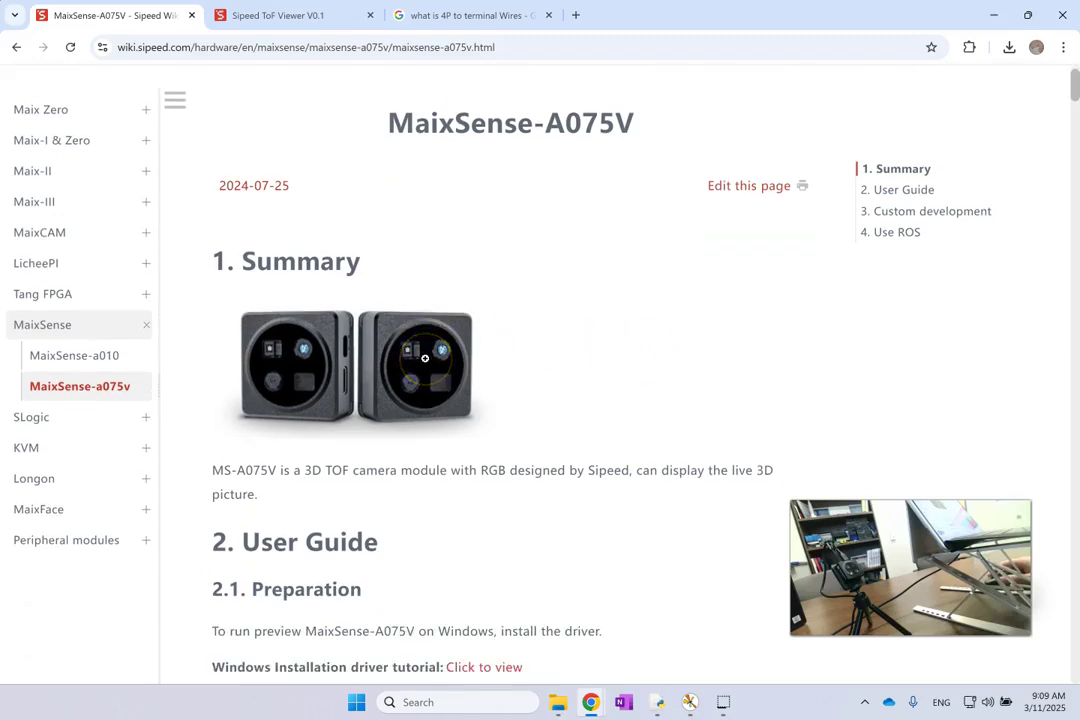
pyautogui.scroll(-2, 425, 358)
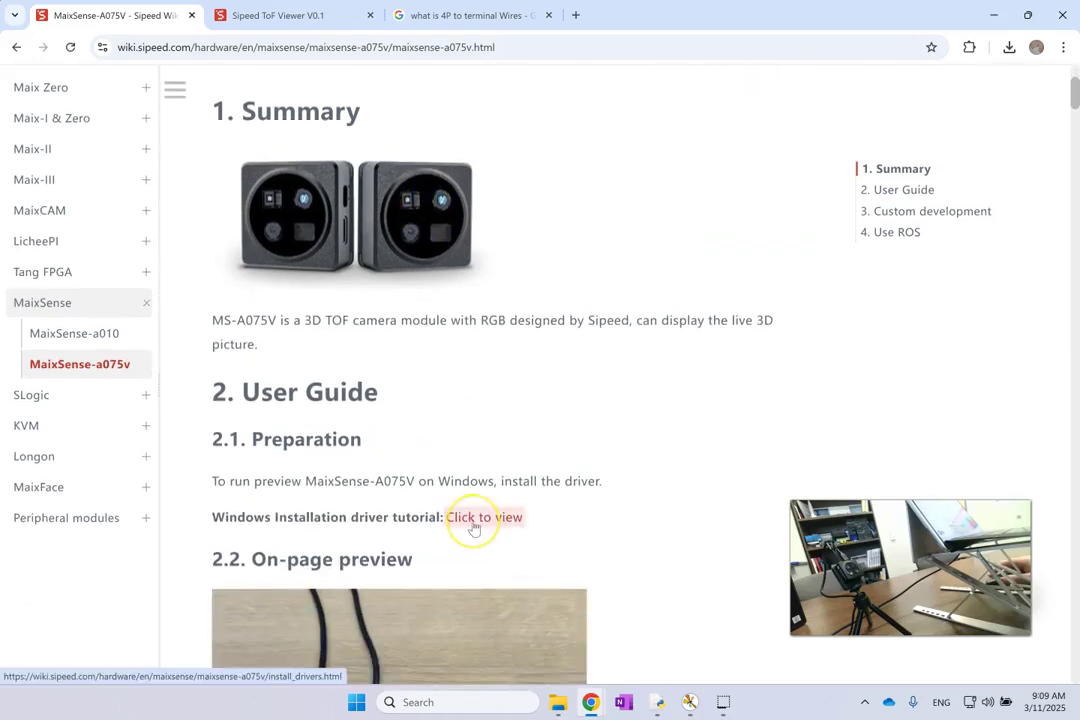
pyautogui.click(473, 520)
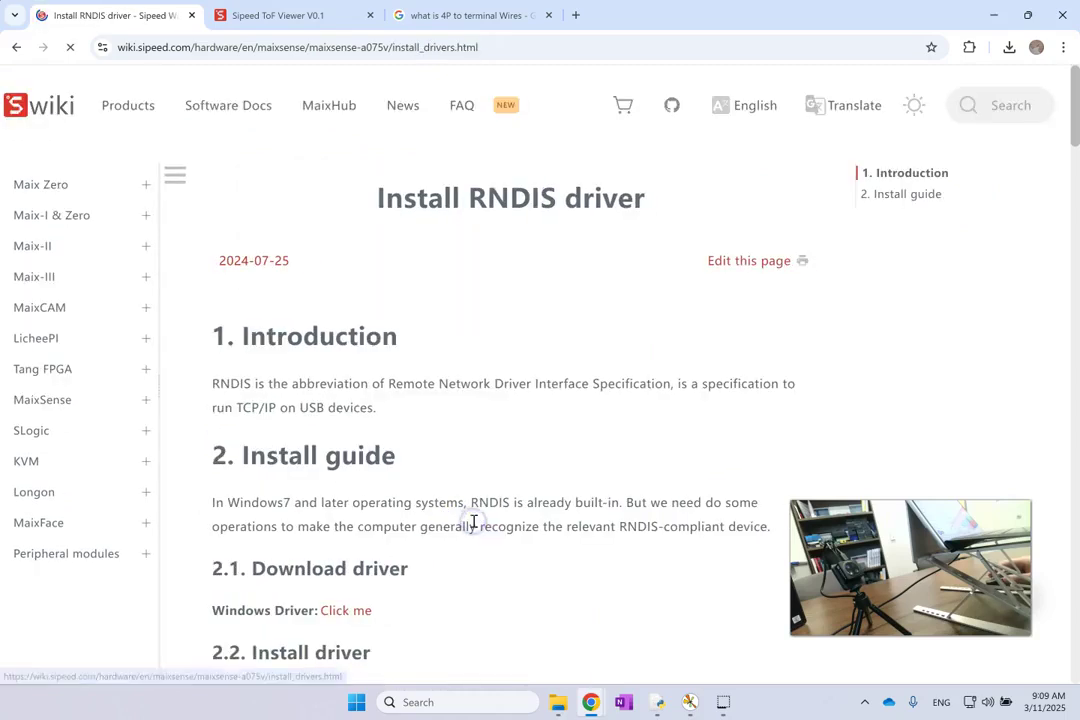
# Read through the RNDIS driver guide, from the driver download and Device Manager update to the finished installation
pyautogui.scroll(-3, 458, 402)
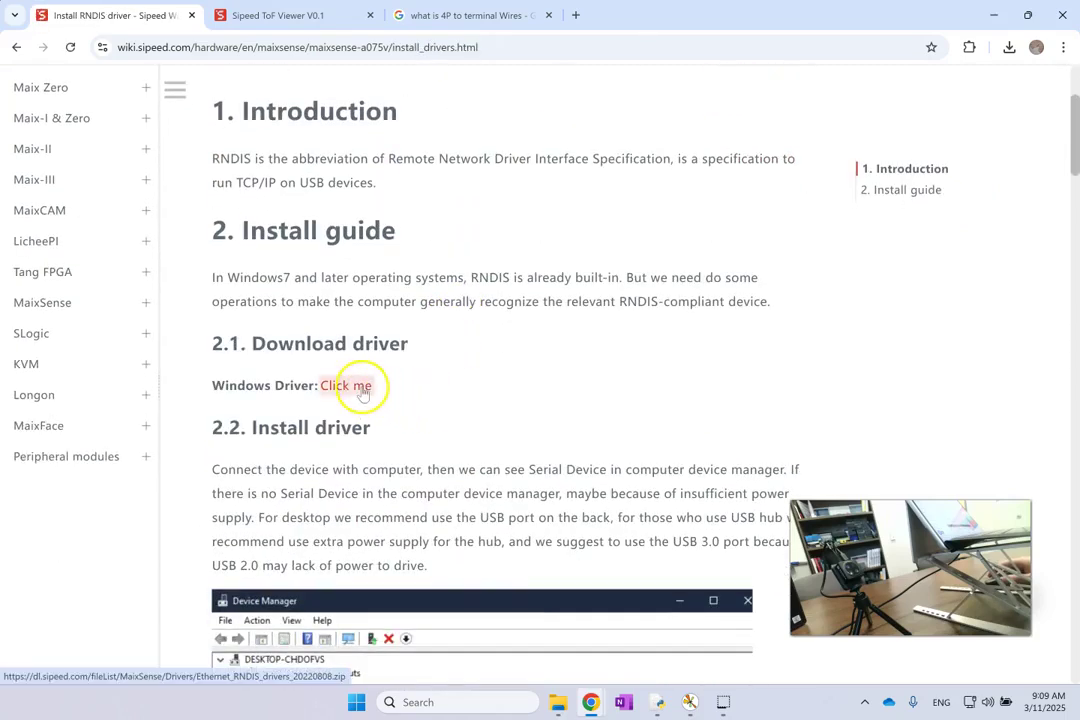
pyautogui.scroll(-5, 362, 392)
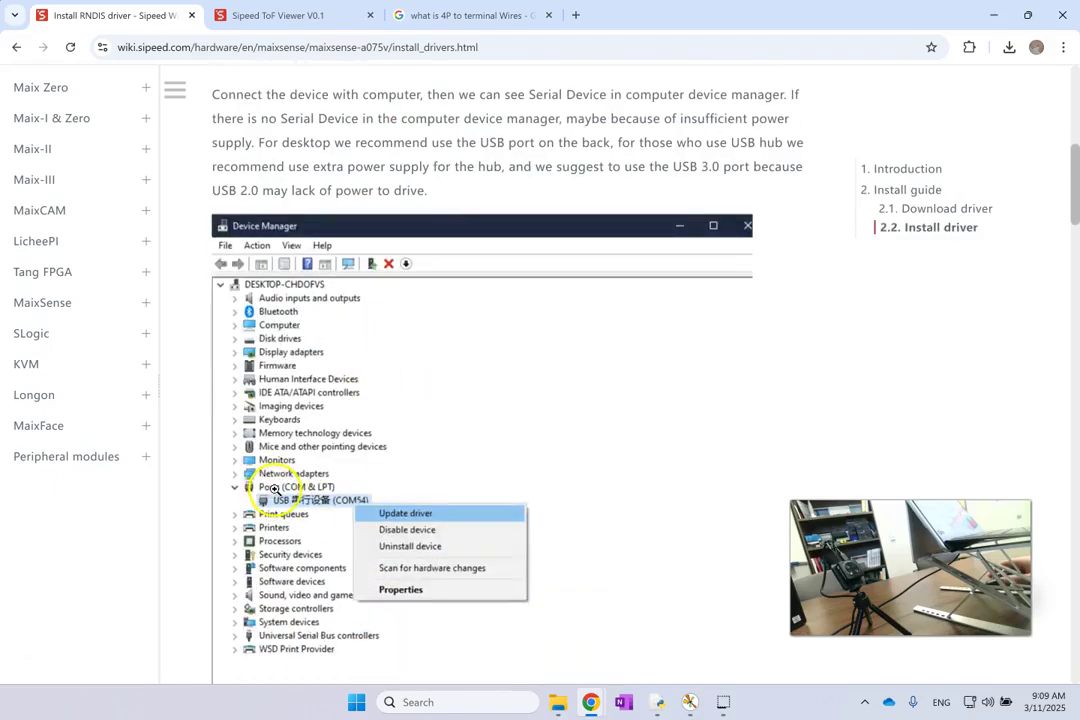
pyautogui.scroll(-10, 399, 513)
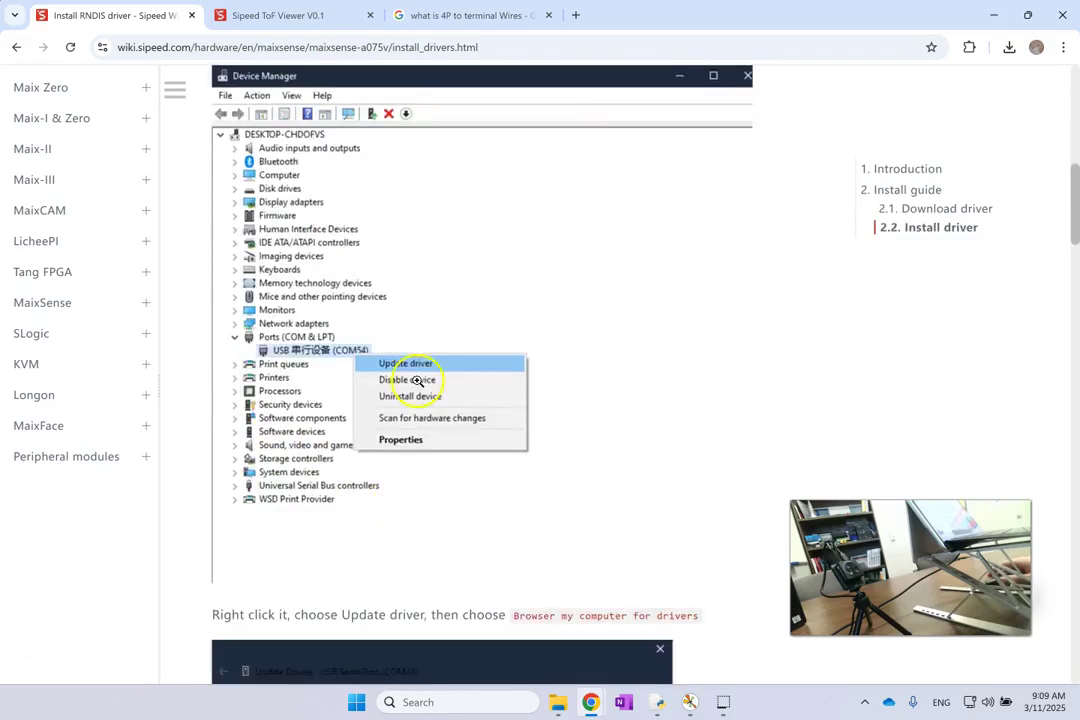
pyautogui.scroll(-8, 430, 405)
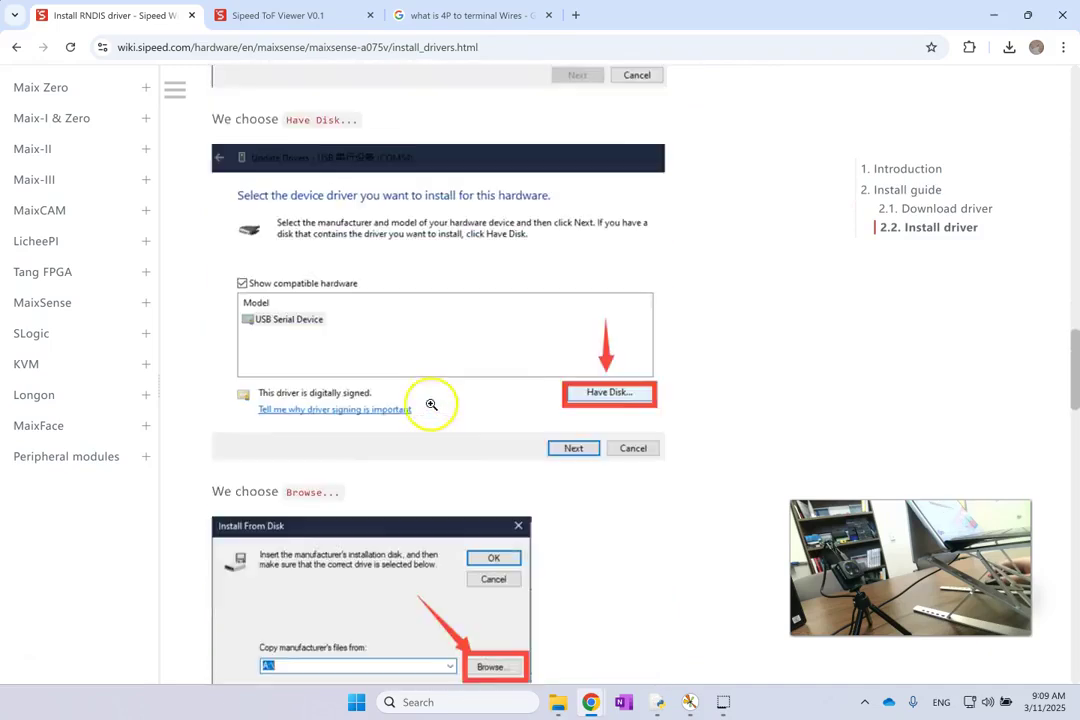
pyautogui.scroll(-3, 552, 410)
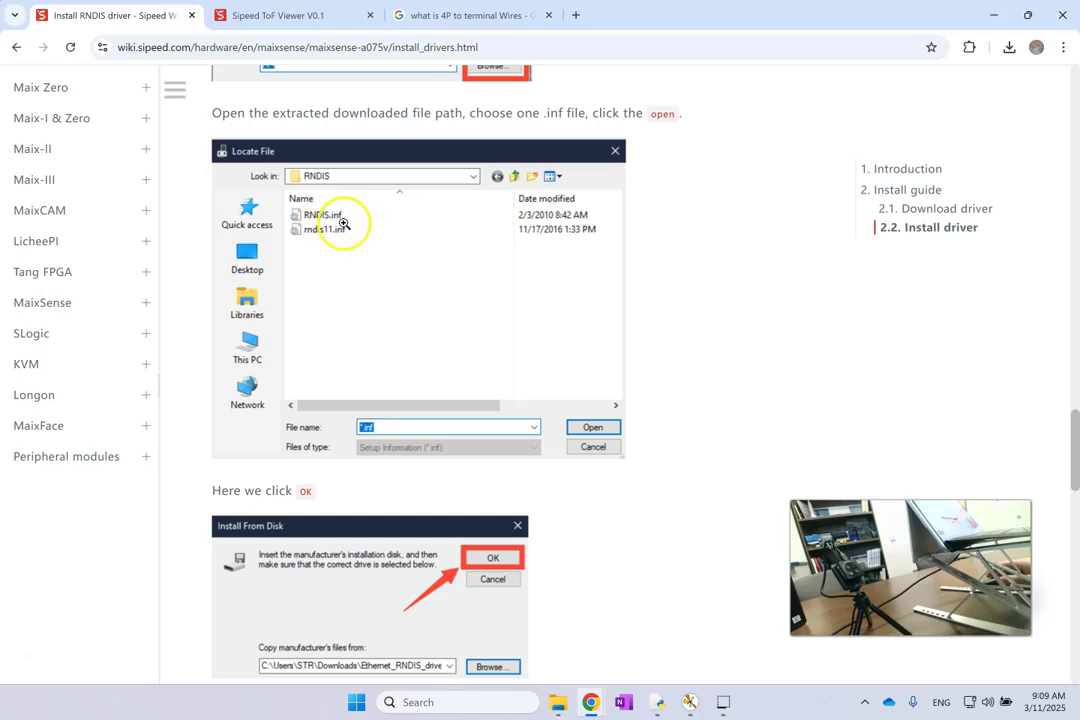
pyautogui.scroll(-5, 535, 480)
pyautogui.scroll(-2, 537, 474)
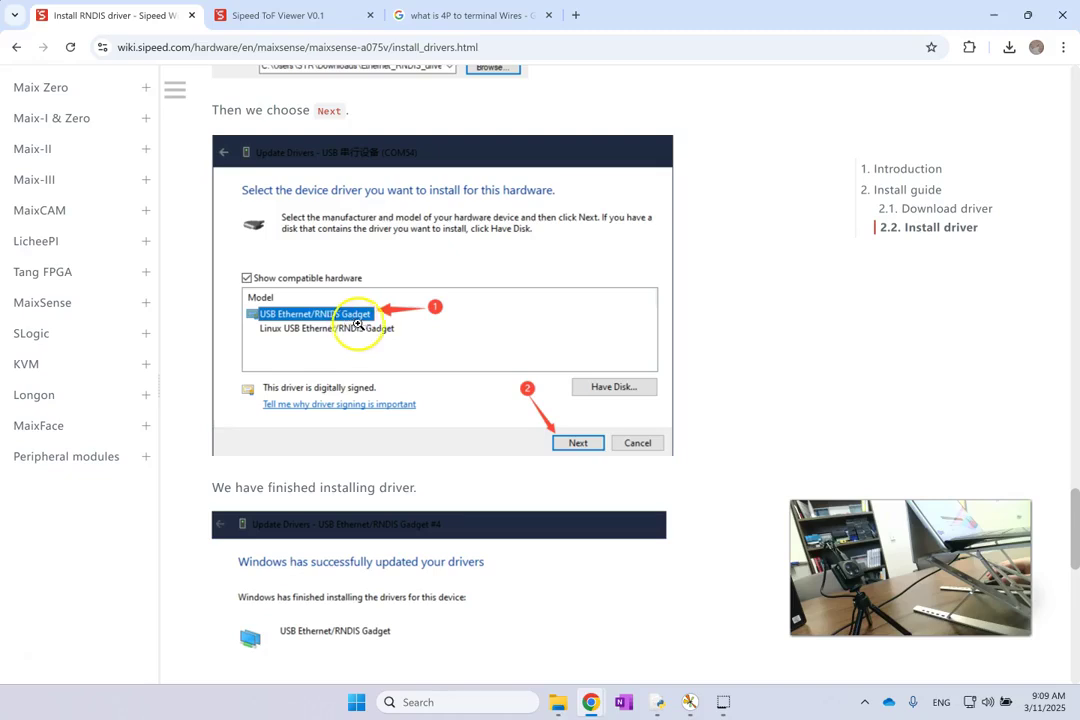
pyautogui.scroll(-5, 362, 330)
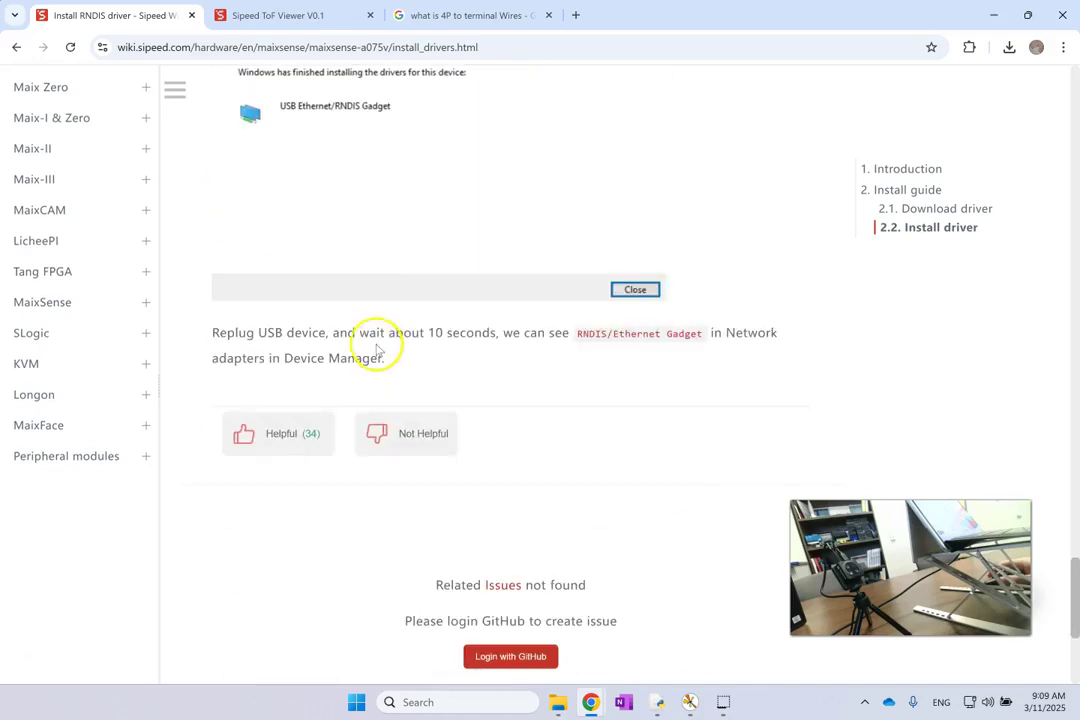
# Examine the closing instruction on replugging the USB device, highlighting the waiting time and the RNDIS/Ethernet Gadget name
pyautogui.doubleClick(451, 334)
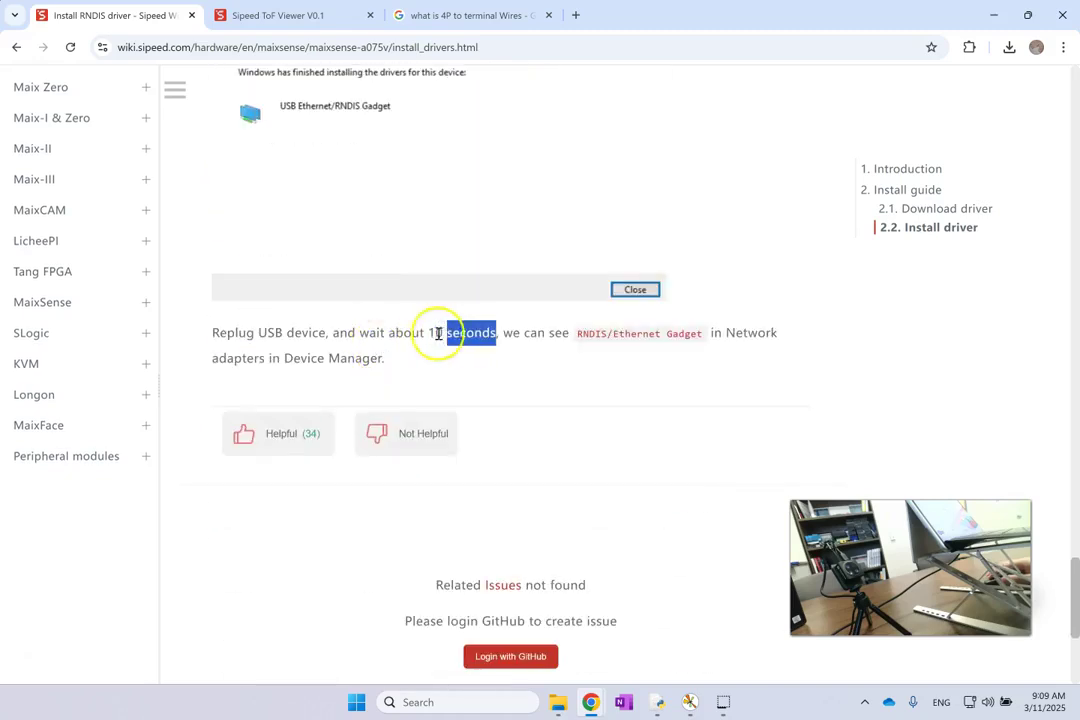
pyautogui.tripleClick(435, 334)
pyautogui.click(436, 334)
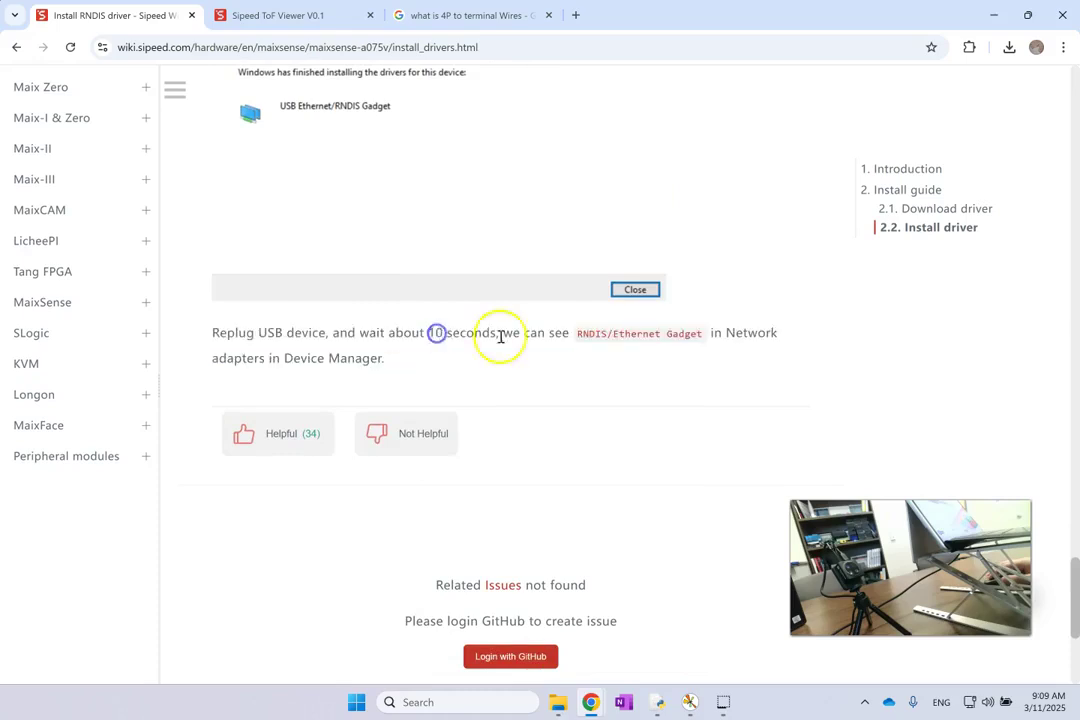
pyautogui.doubleClick(597, 336)
pyautogui.doubleClick(623, 336)
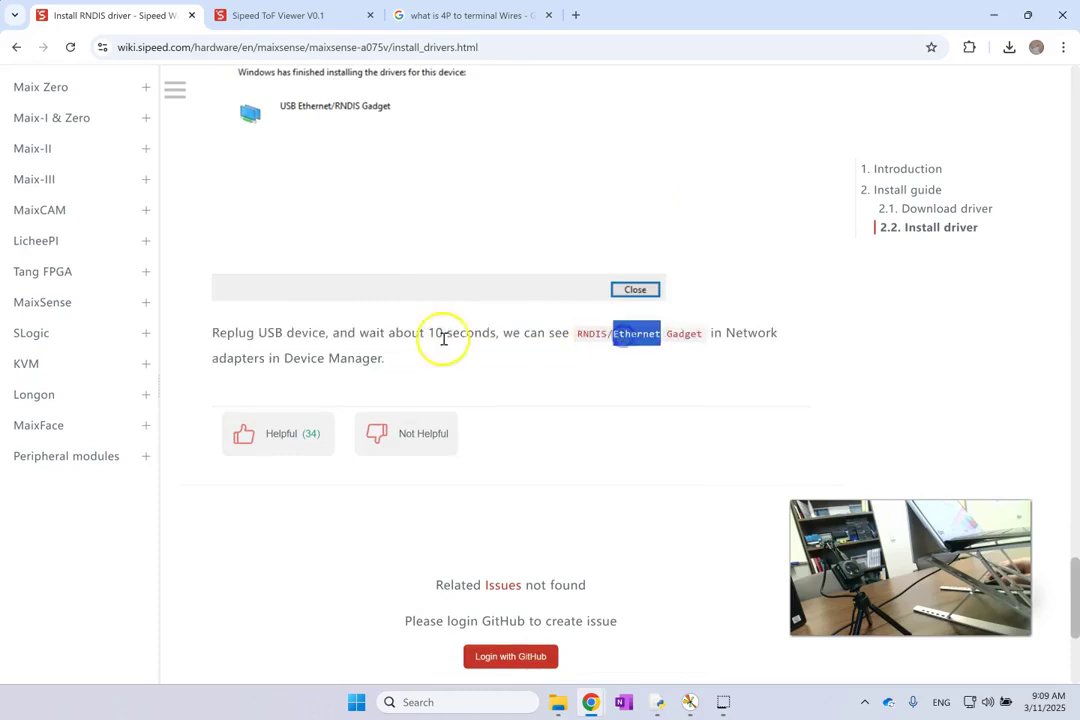
pyautogui.click(362, 352)
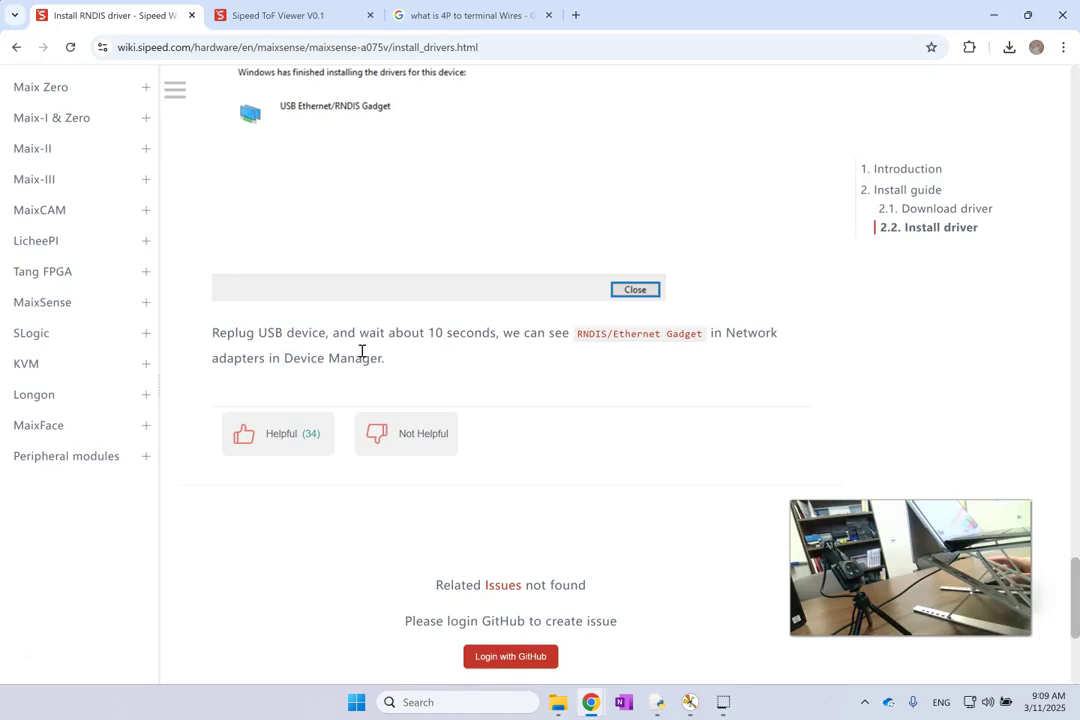
# Switch to the Sipeed ToF Viewer and turn RGB_Map on, off and on again to compare RGB and depth colouring
pyautogui.click(289, 17)
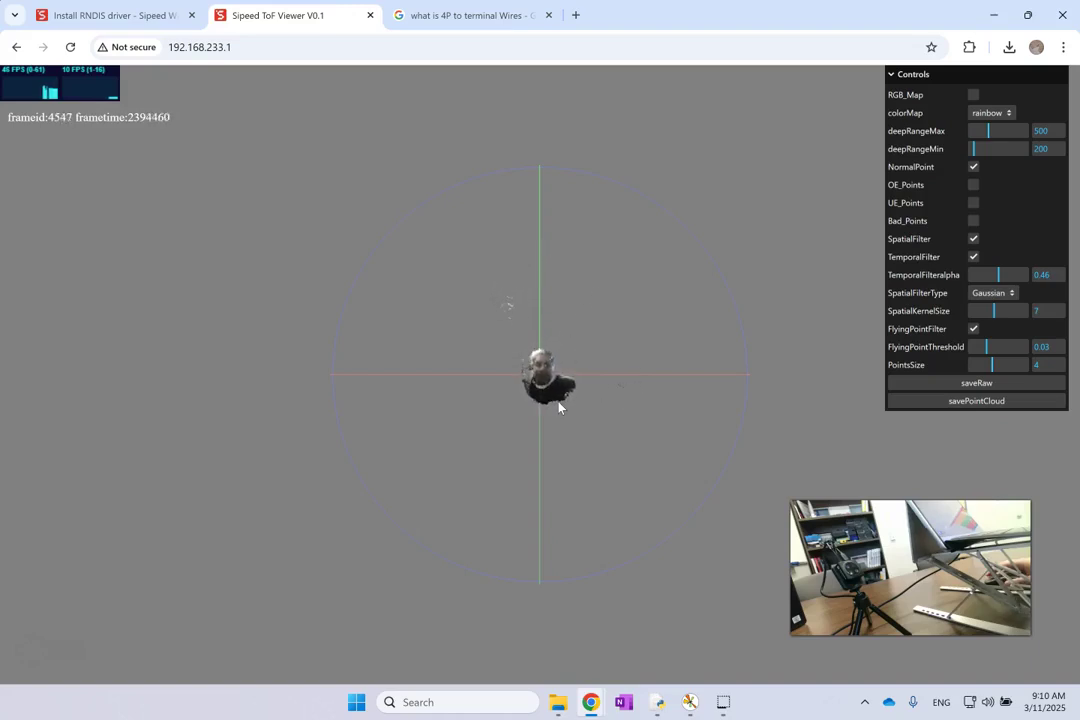
pyautogui.click(540, 345)
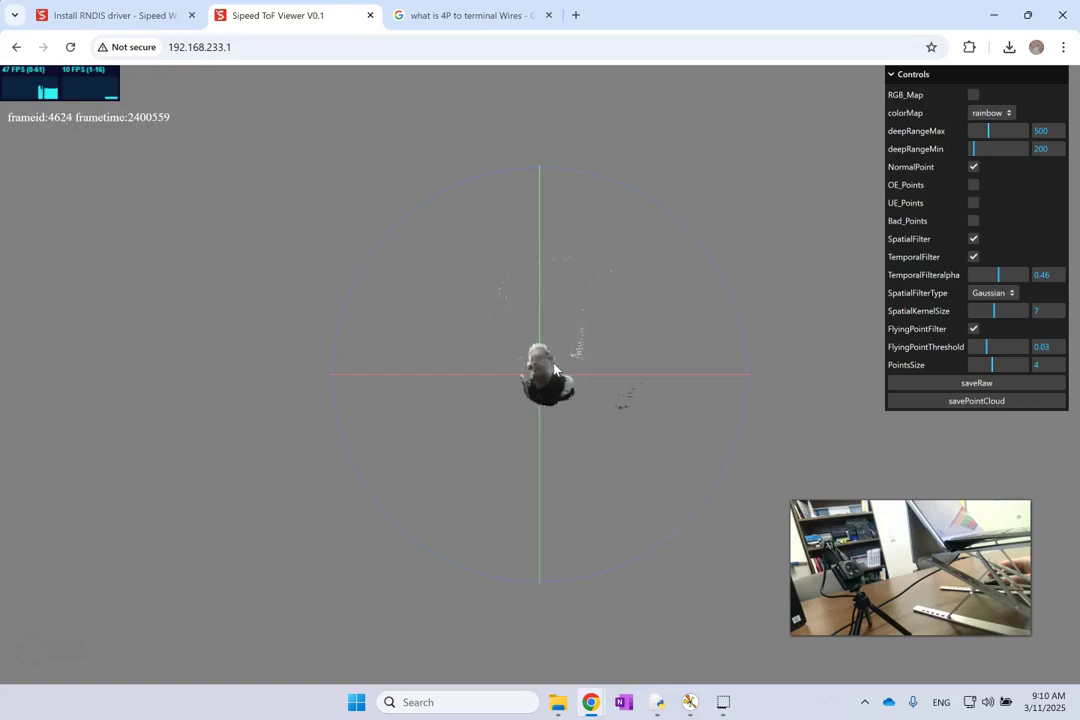
pyautogui.click(973, 95)
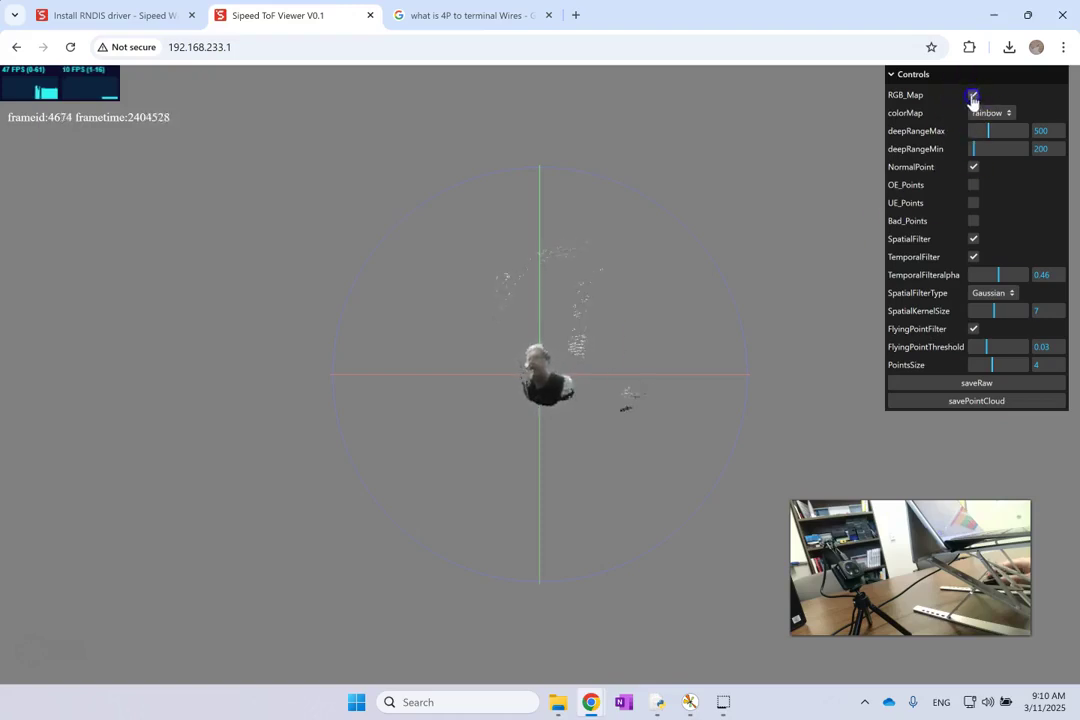
pyautogui.click(973, 98)
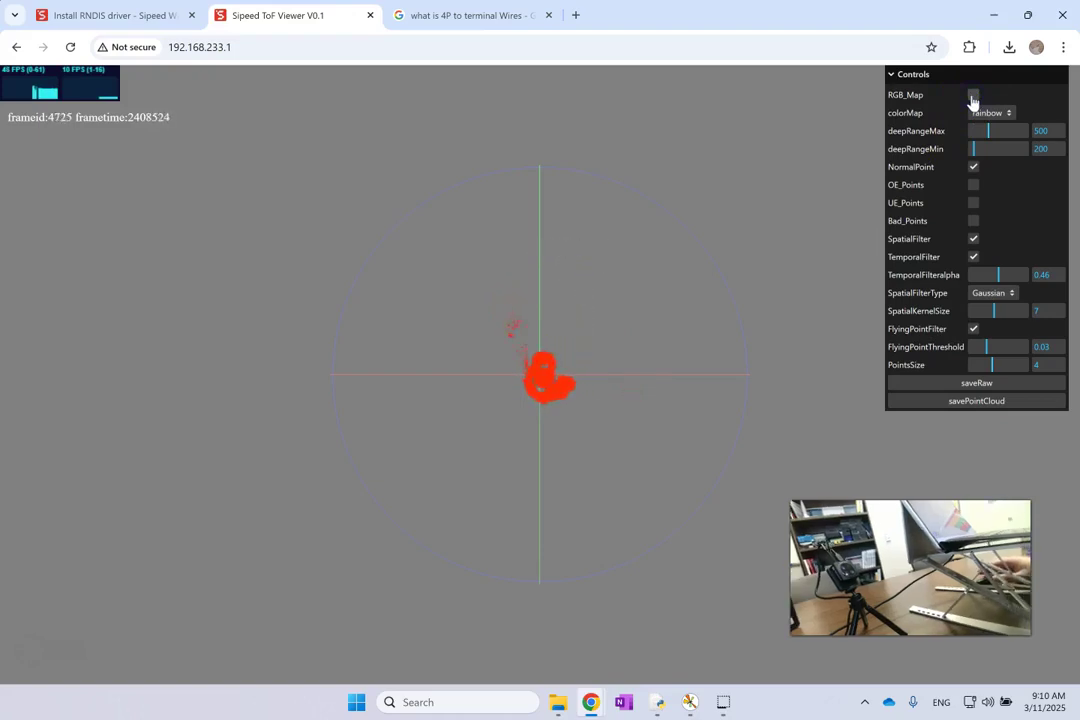
pyautogui.click(973, 98)
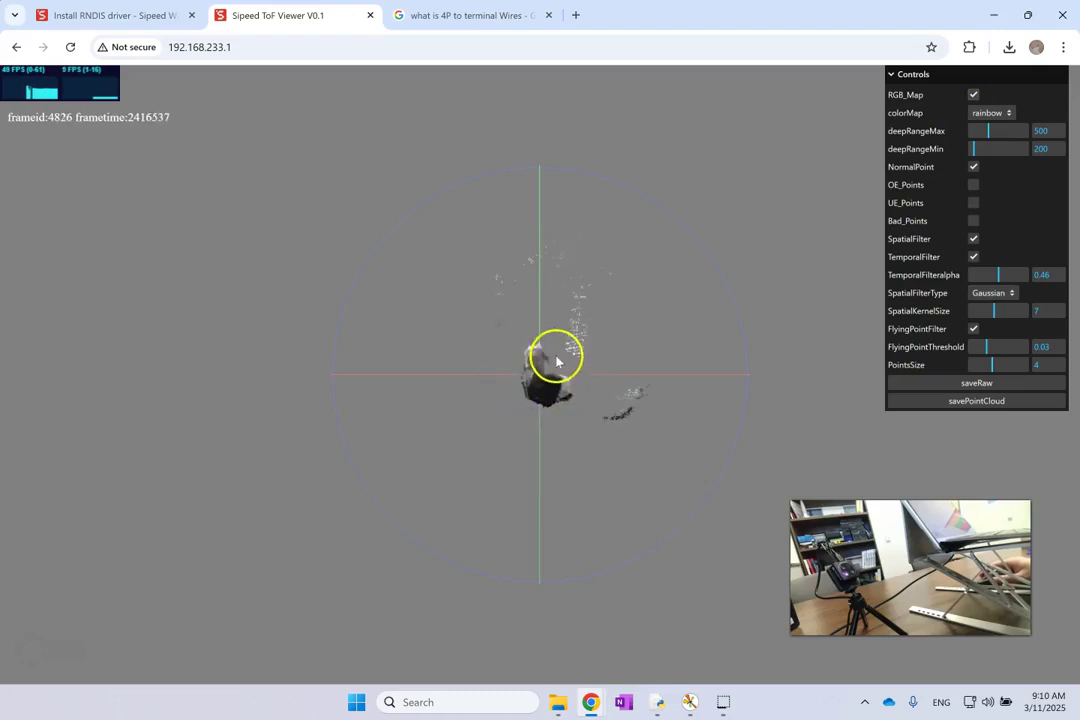
# Look over the available colorMap options and keep rainbow
pyautogui.click(998, 114)
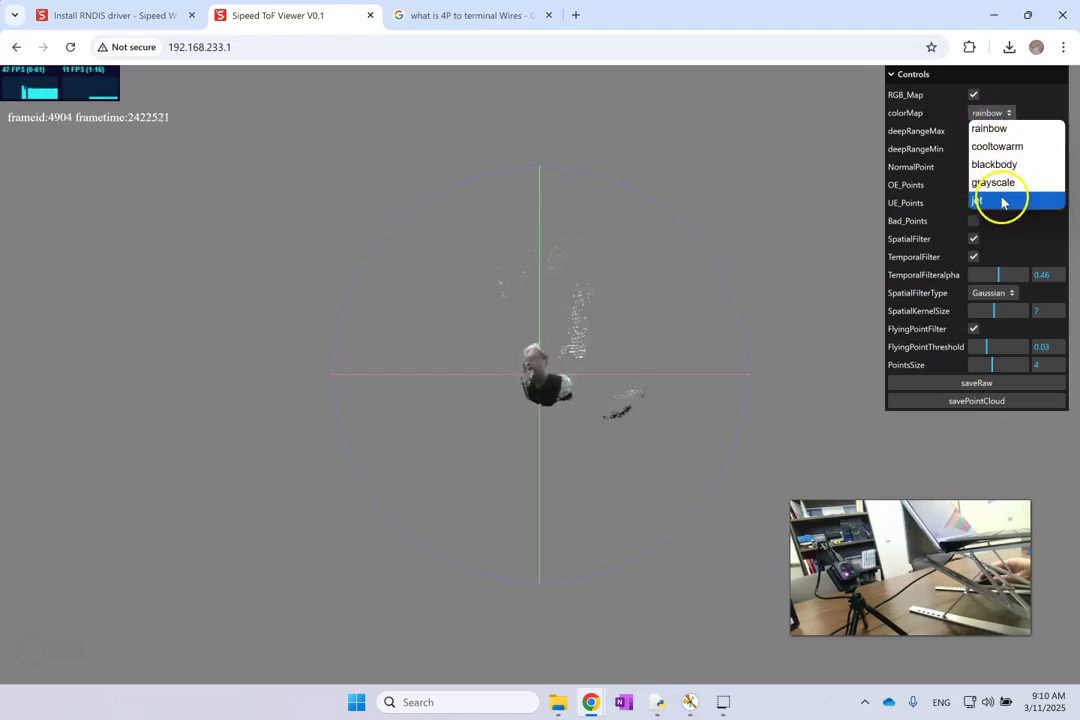
pyautogui.click(759, 149)
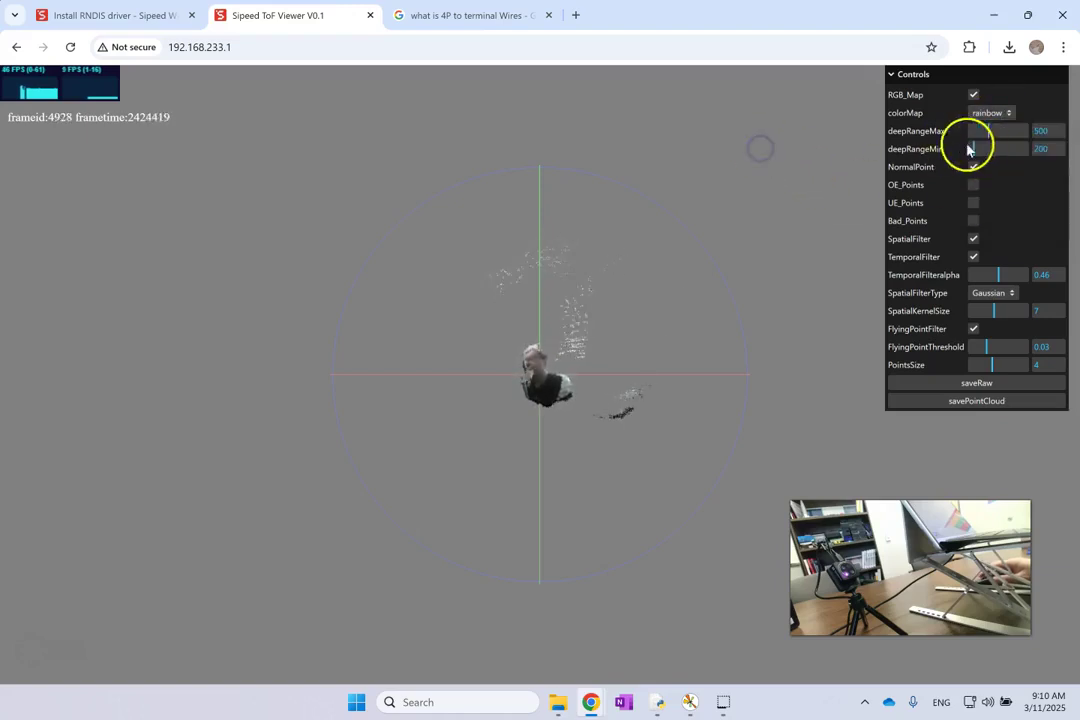
# Set the viewer's depth range to a deepRangeMax of 1500 and a deepRangeMin of 150
pyautogui.click(1041, 148)
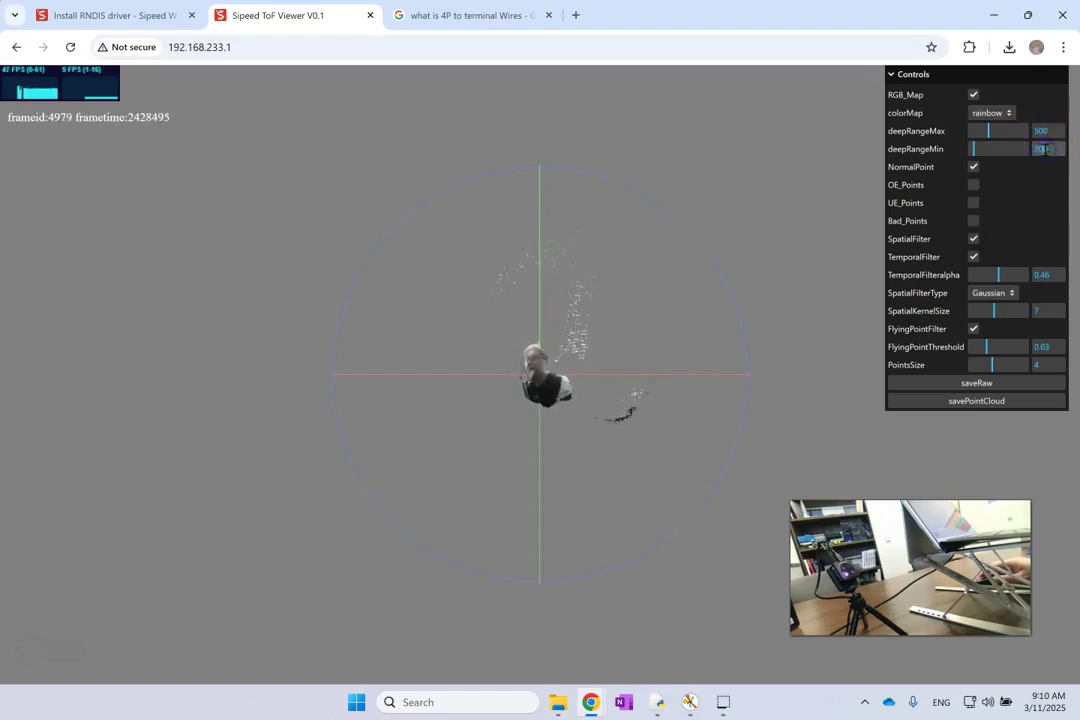
pyautogui.click(1040, 149)
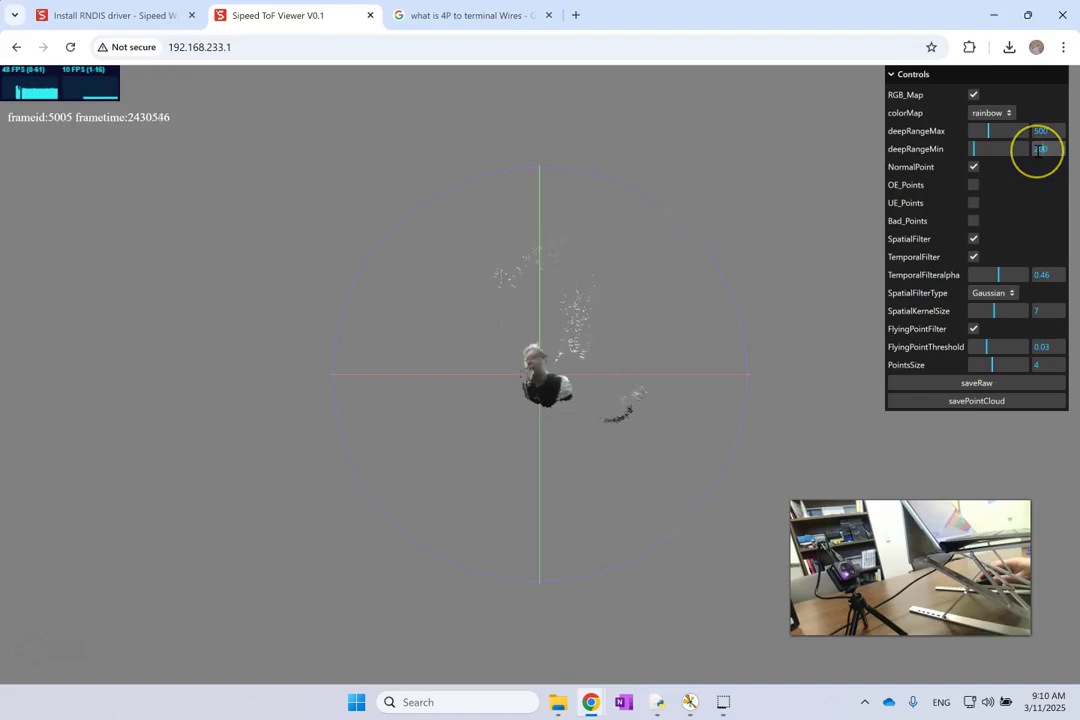
pyautogui.click(1040, 131)
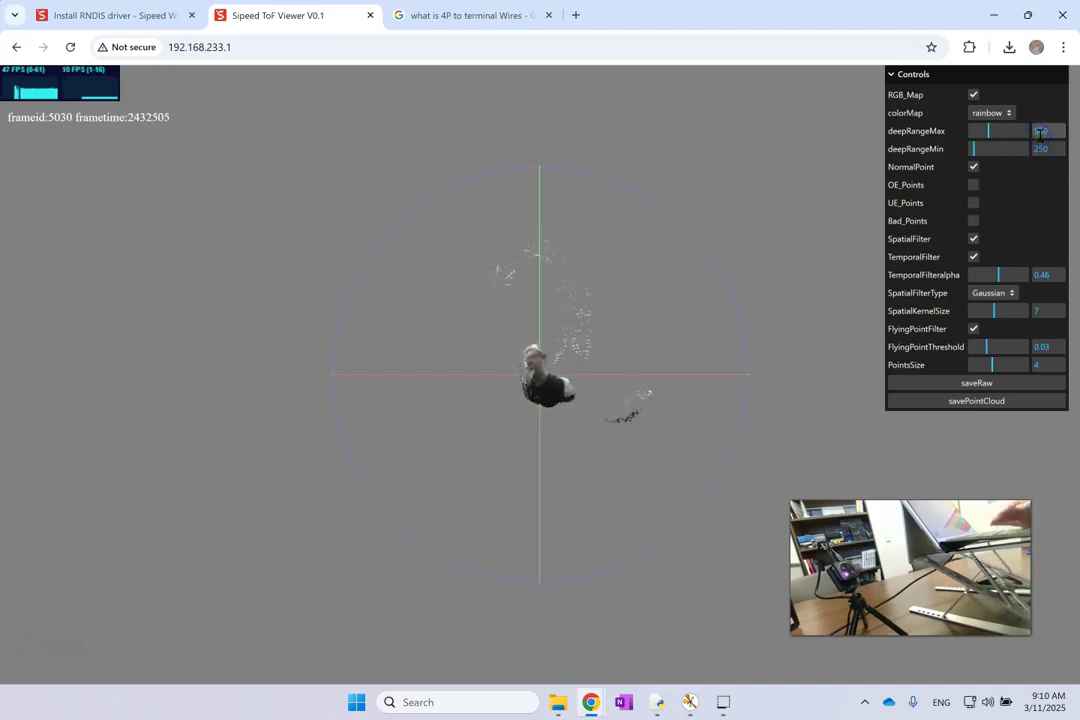
pyautogui.write('1500')
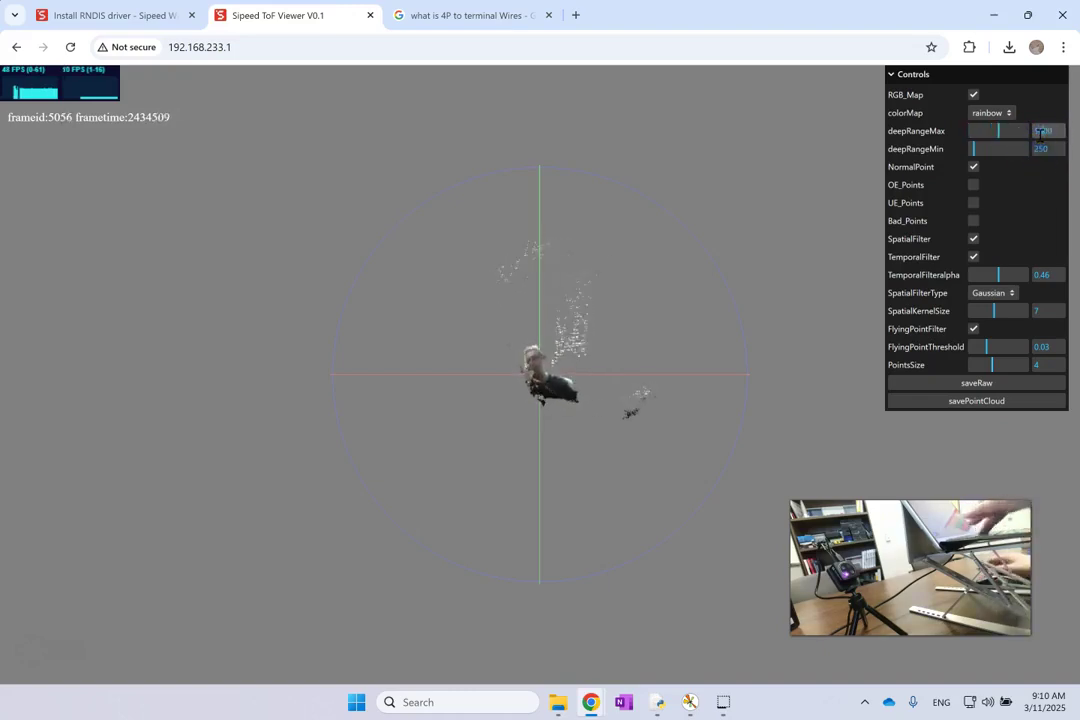
pyautogui.click(930, 138)
pyautogui.click(1041, 149)
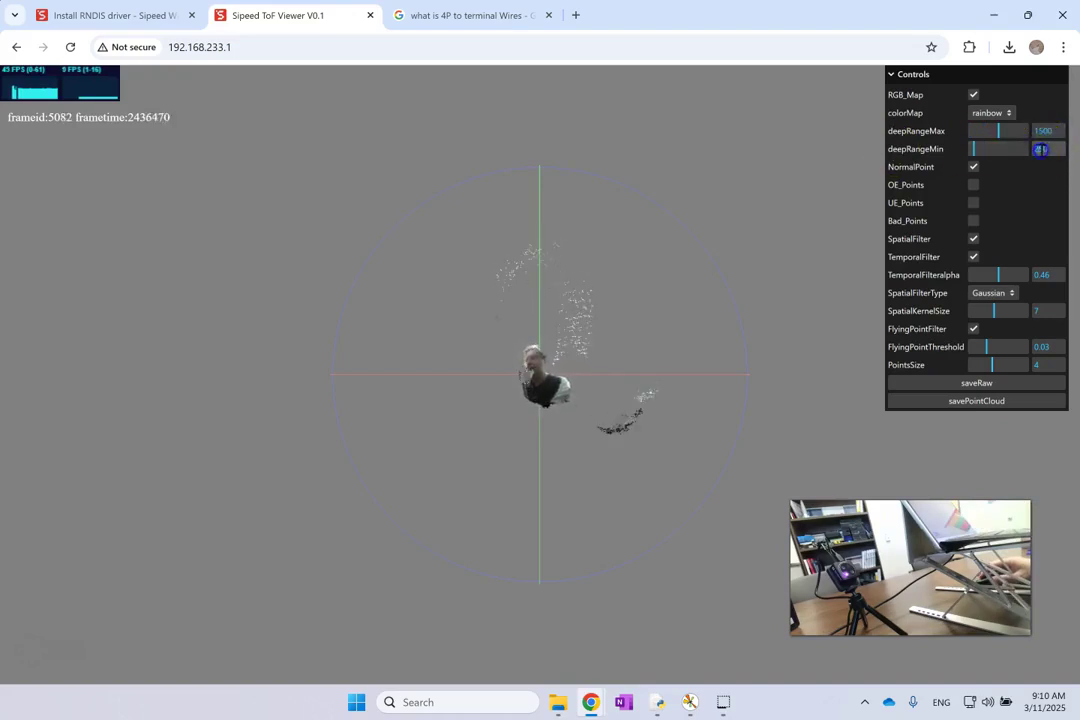
pyautogui.write('150')
pyautogui.click(730, 154)
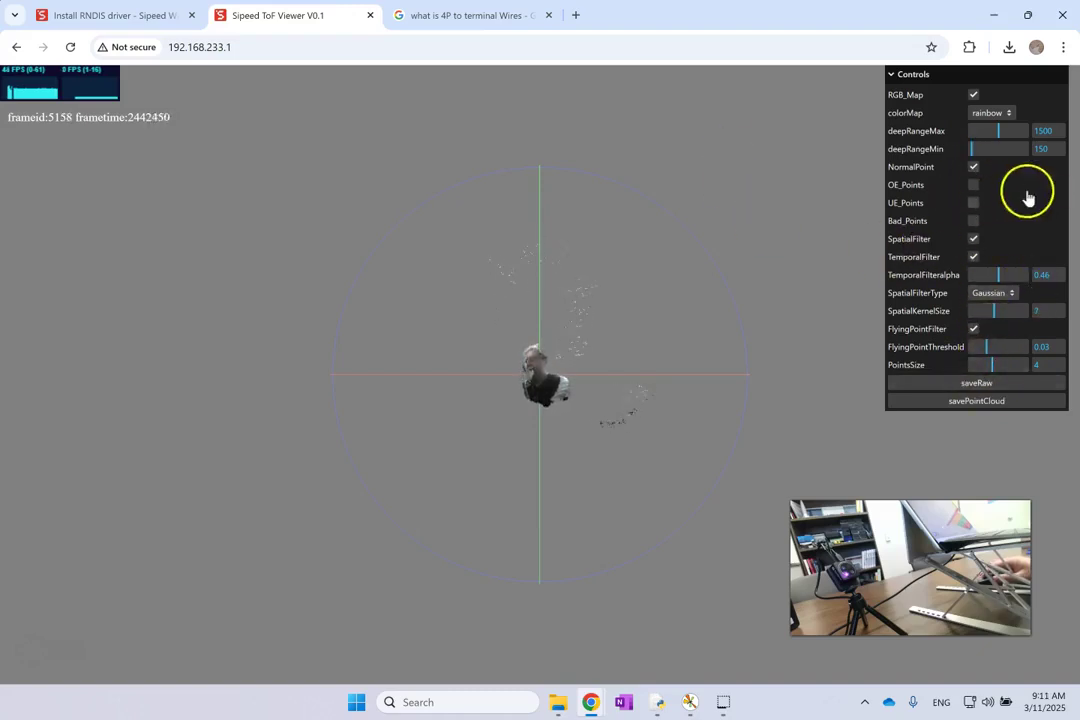
# Check the SpatialFilterType setting, and save the camera output as a point cloud and as raw data
pyautogui.click(1013, 300)
pyautogui.click(1010, 306)
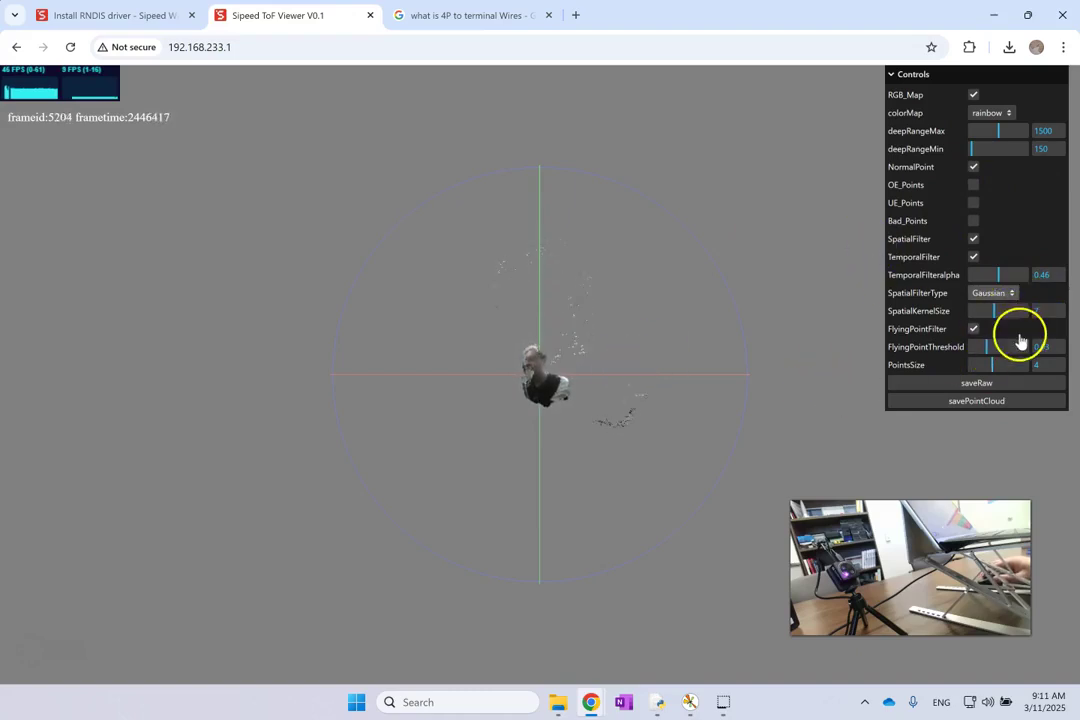
pyautogui.click(977, 402)
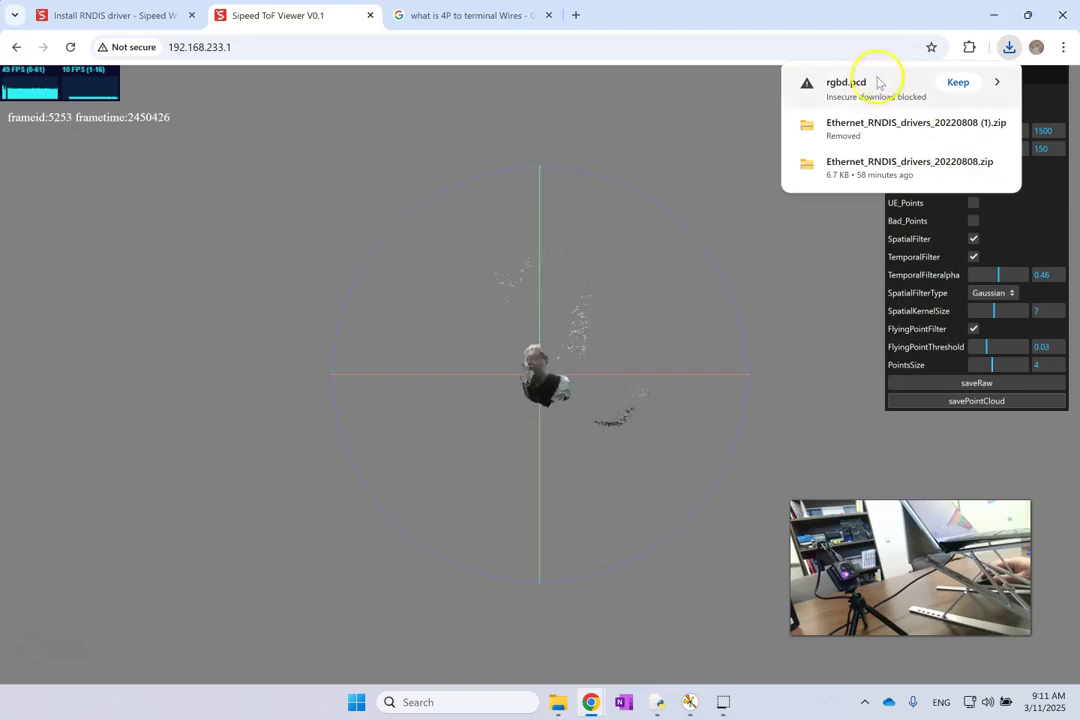
pyautogui.click(977, 385)
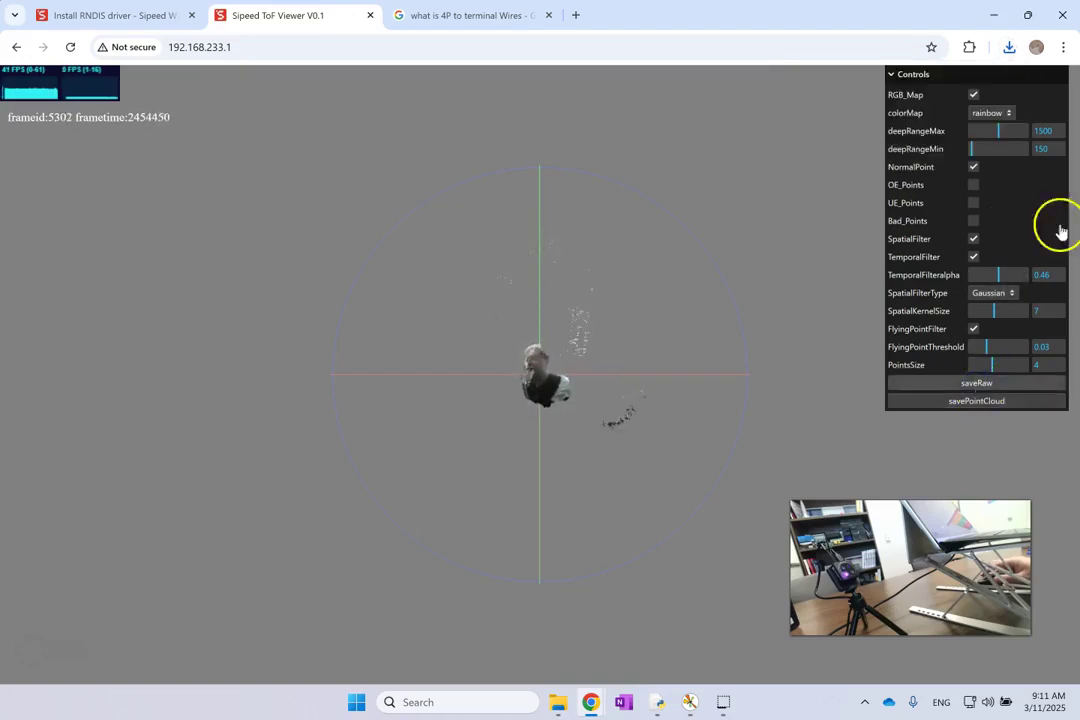
# Check the recent downloads for the saved camera files, and return to the MaixSense-A075V wiki page
pyautogui.click(1009, 48)
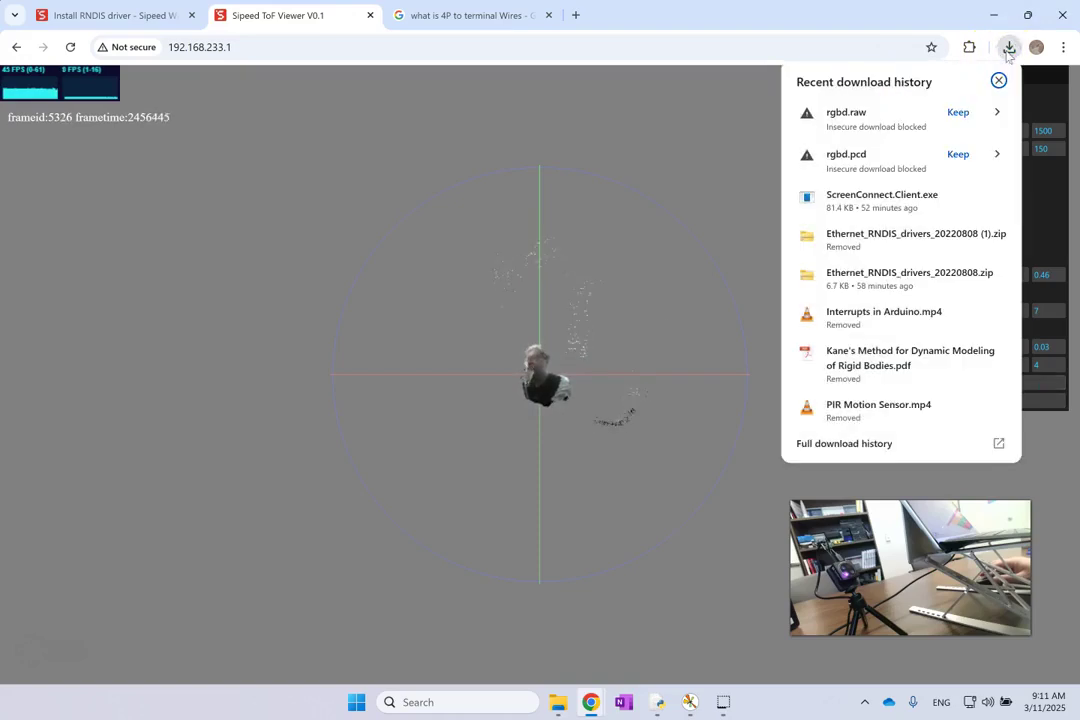
pyautogui.click(689, 120)
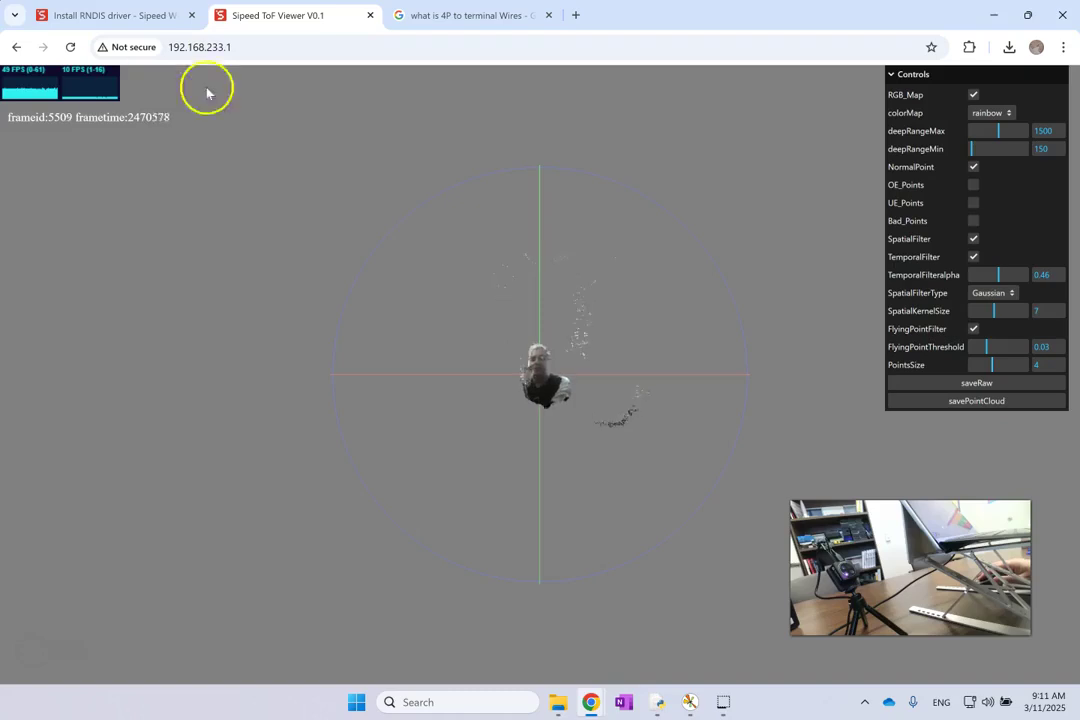
pyautogui.click(60, 15)
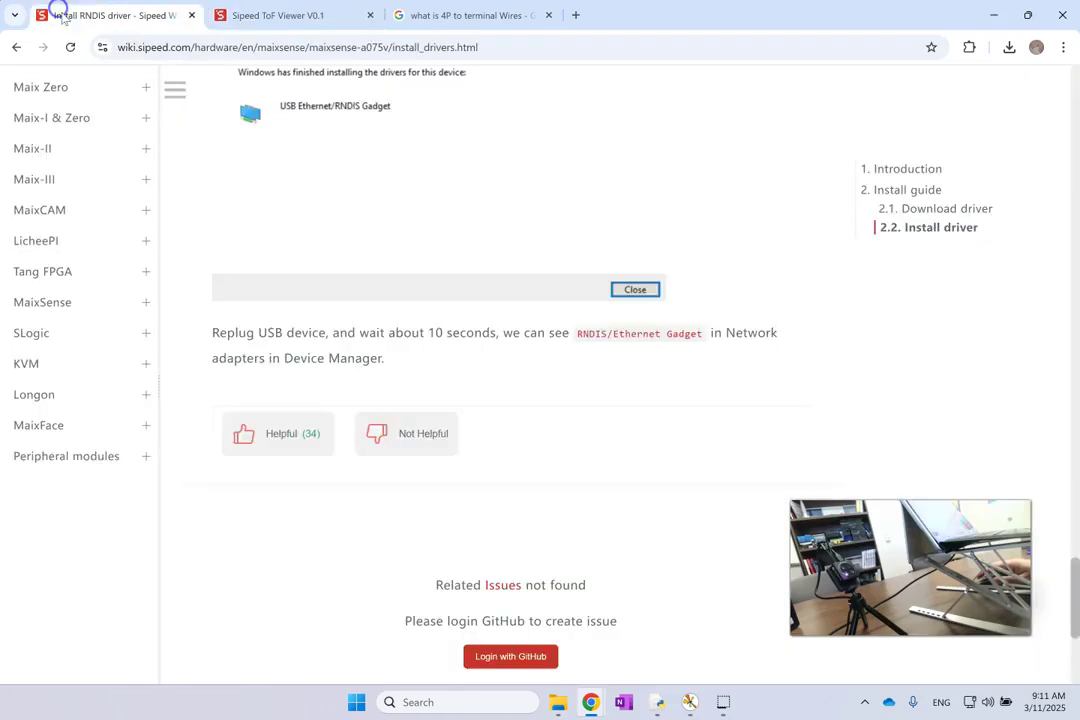
pyautogui.click(16, 47)
# Review the On-page preview section's address instructions, and compare them with the live ToF Viewer at 192.168.233.1
pyautogui.scroll(-2, 506, 300)
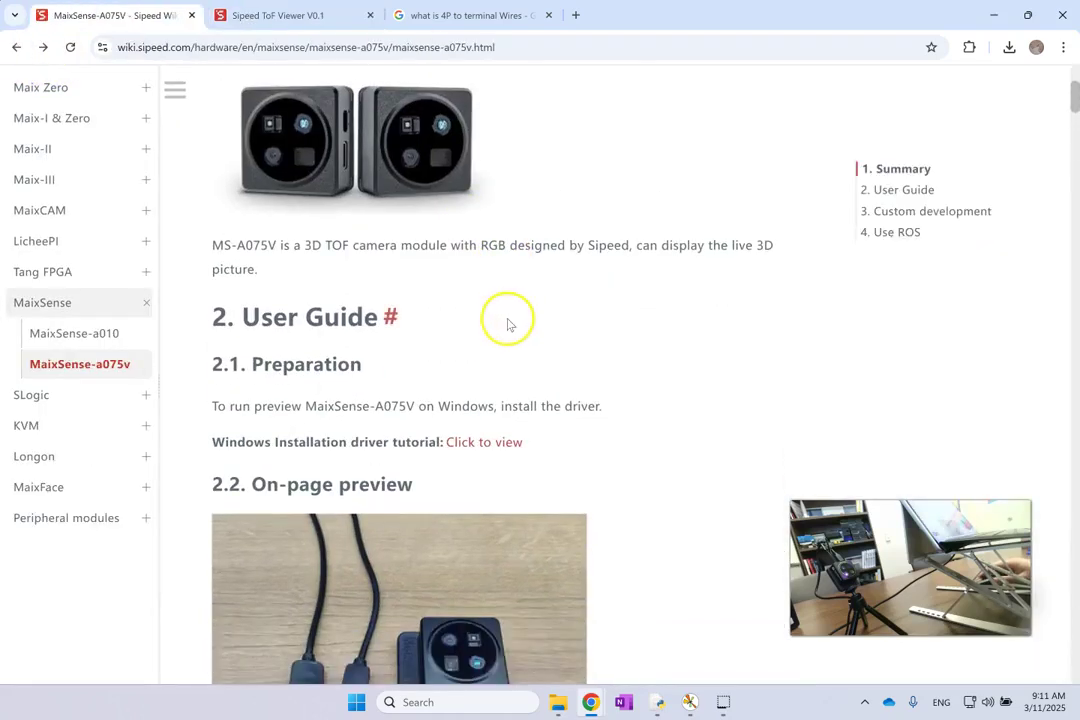
pyautogui.scroll(-5, 507, 322)
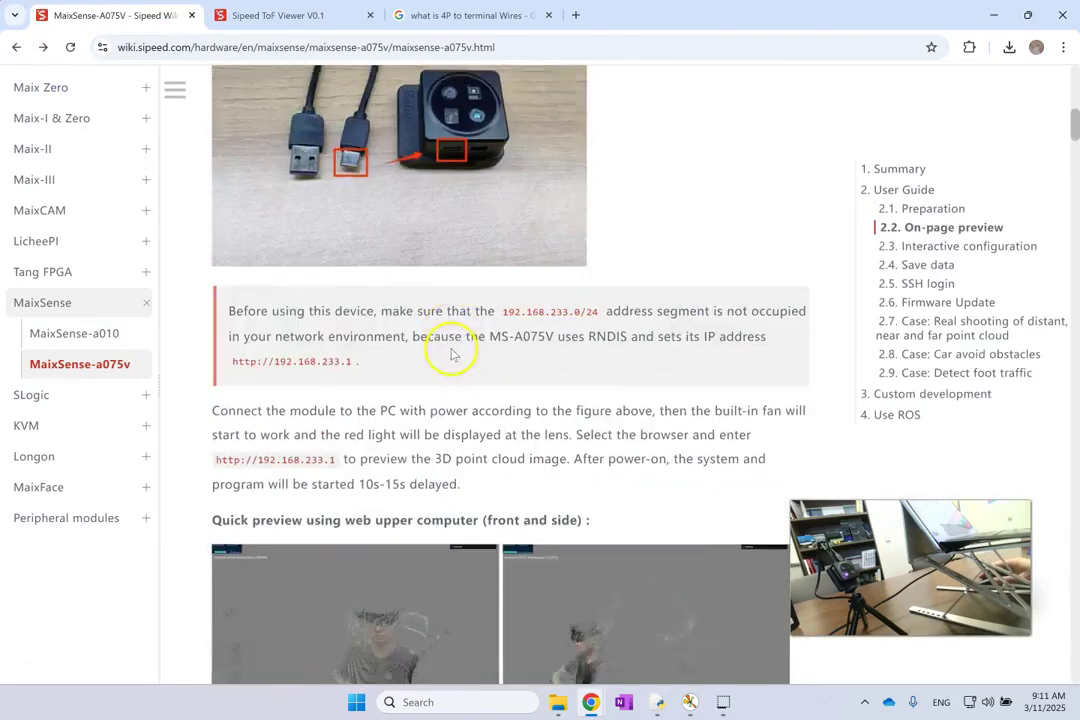
pyautogui.scroll(-1, 451, 354)
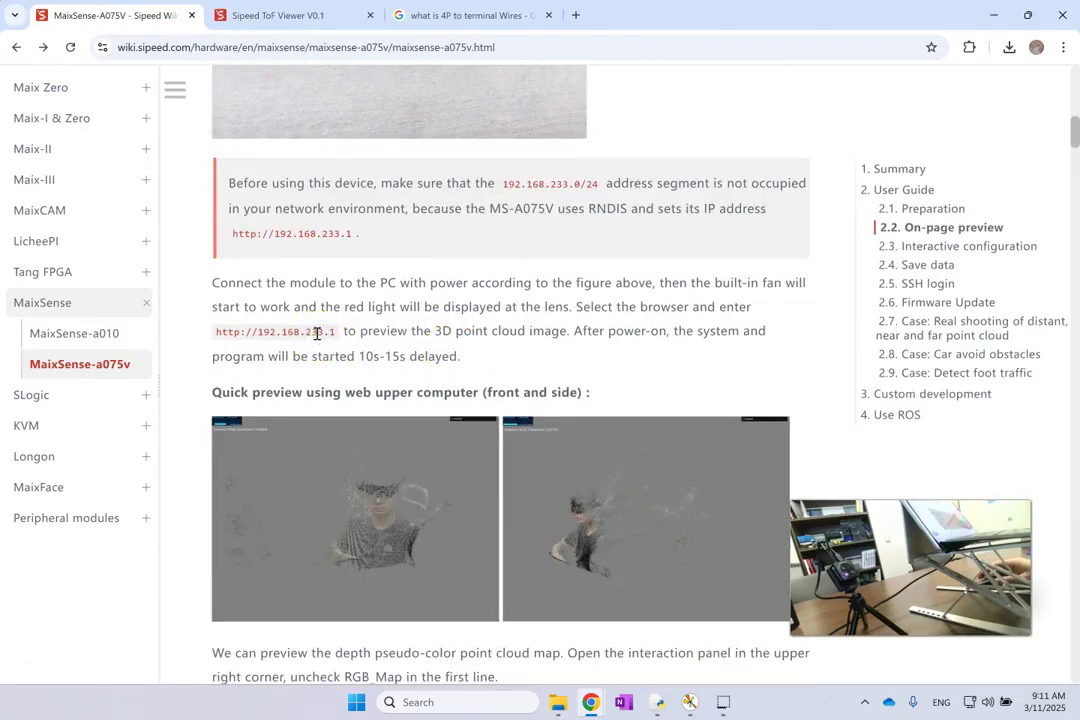
pyautogui.click(272, 12)
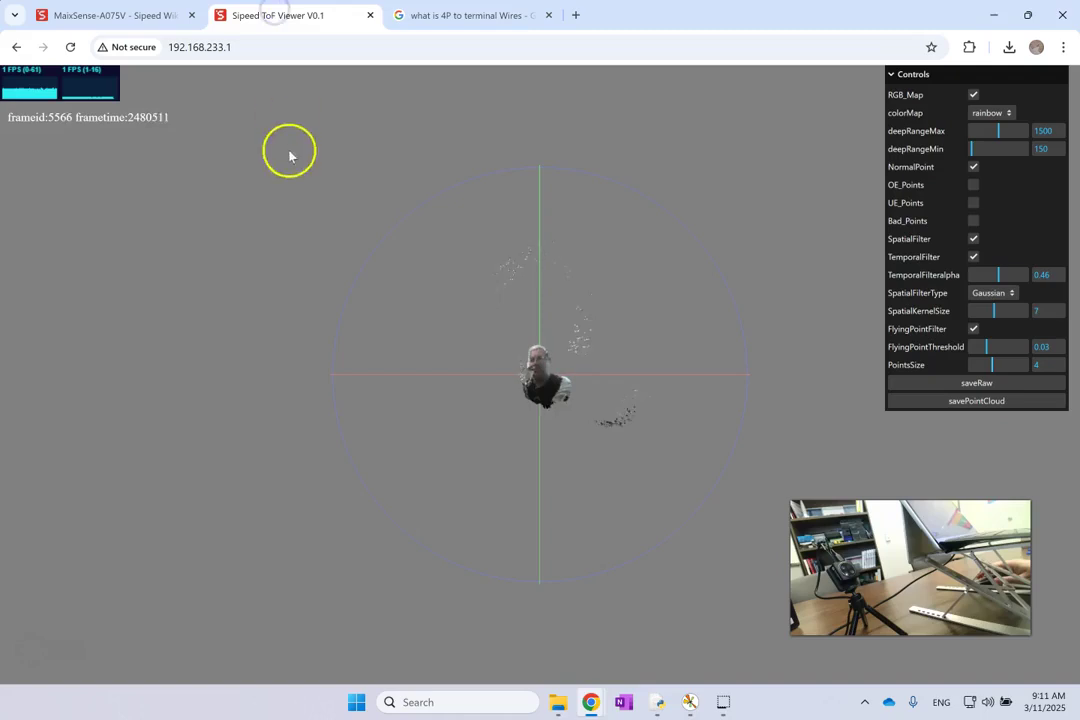
# Return to the A075V wiki page and review its Save data and SSH login sections
pyautogui.click(110, 15)
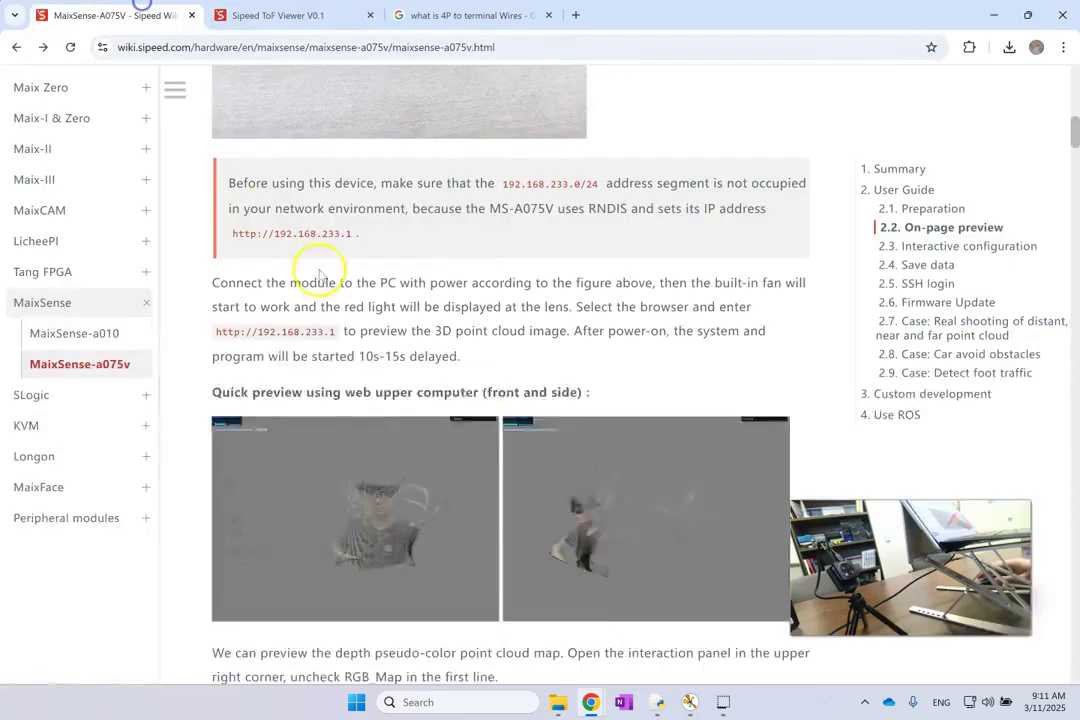
pyautogui.scroll(-1, 477, 397)
pyautogui.scroll(-1, 477, 397)
pyautogui.scroll(-12, 480, 397)
pyautogui.scroll(-6, 495, 403)
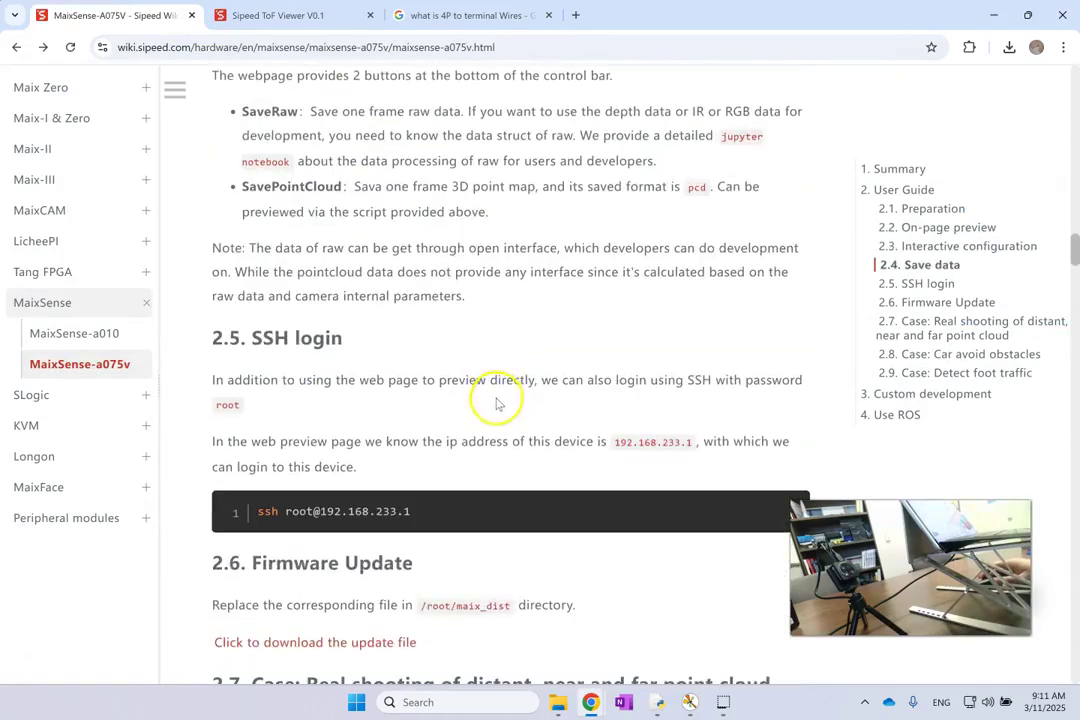
pyautogui.scroll(-1, 498, 403)
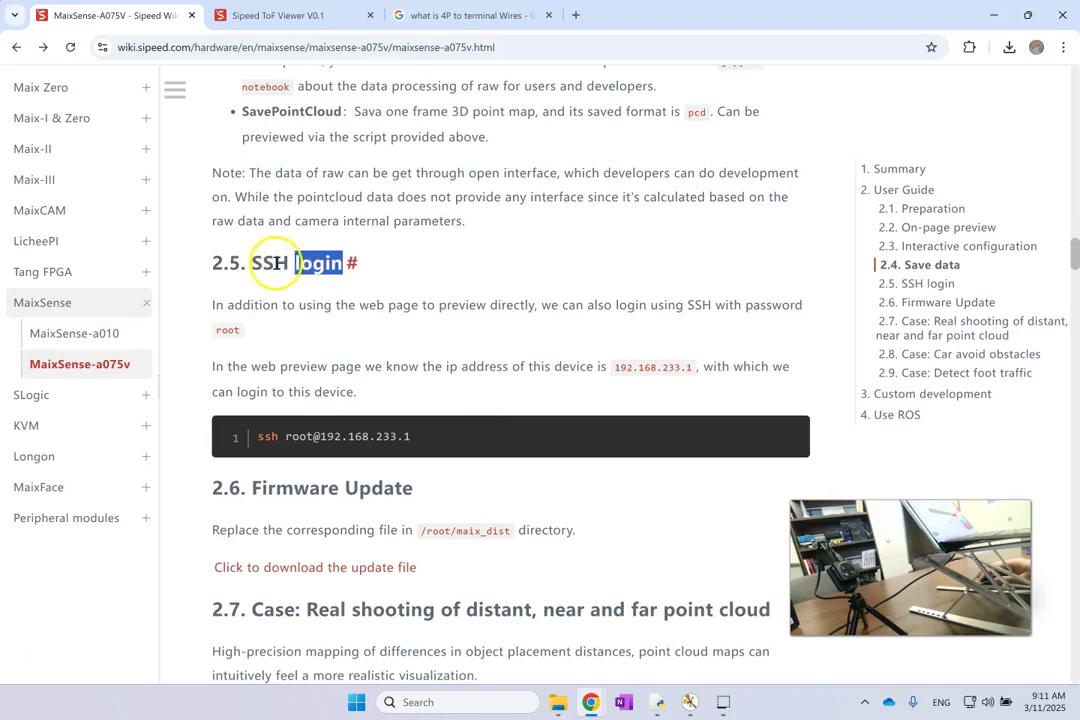
pyautogui.click(275, 263)
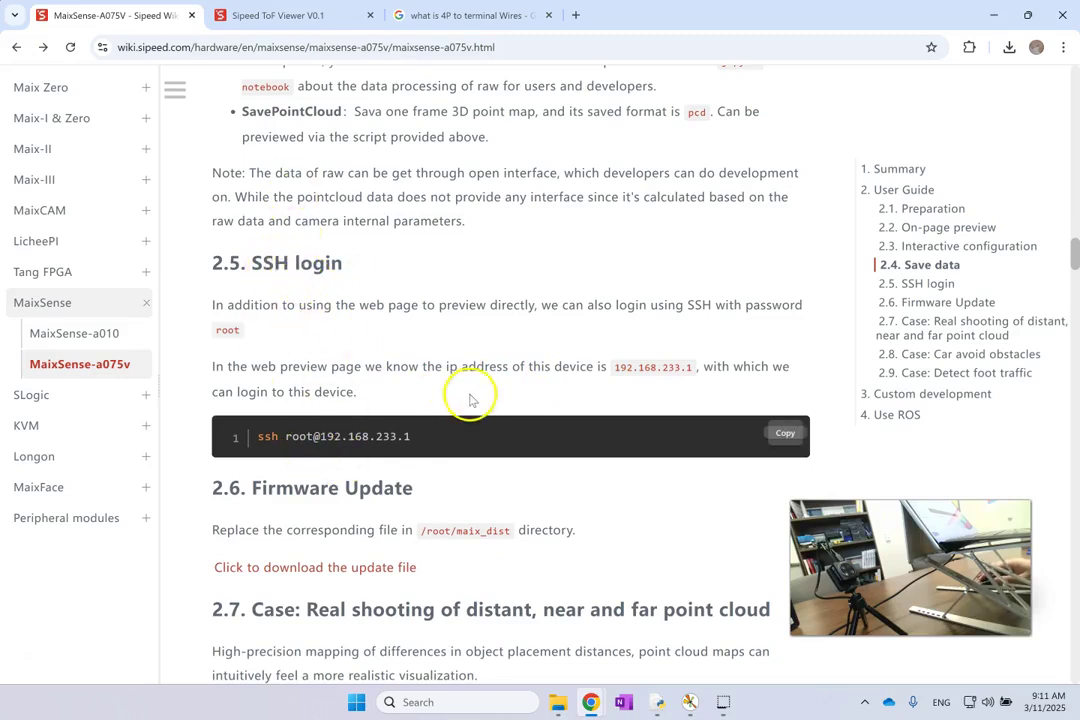
# Look through the wiki's use cases and the Custom development section, including the python SDK and Decode and stream
pyautogui.scroll(-3, 475, 395)
pyautogui.scroll(-10, 380, 345)
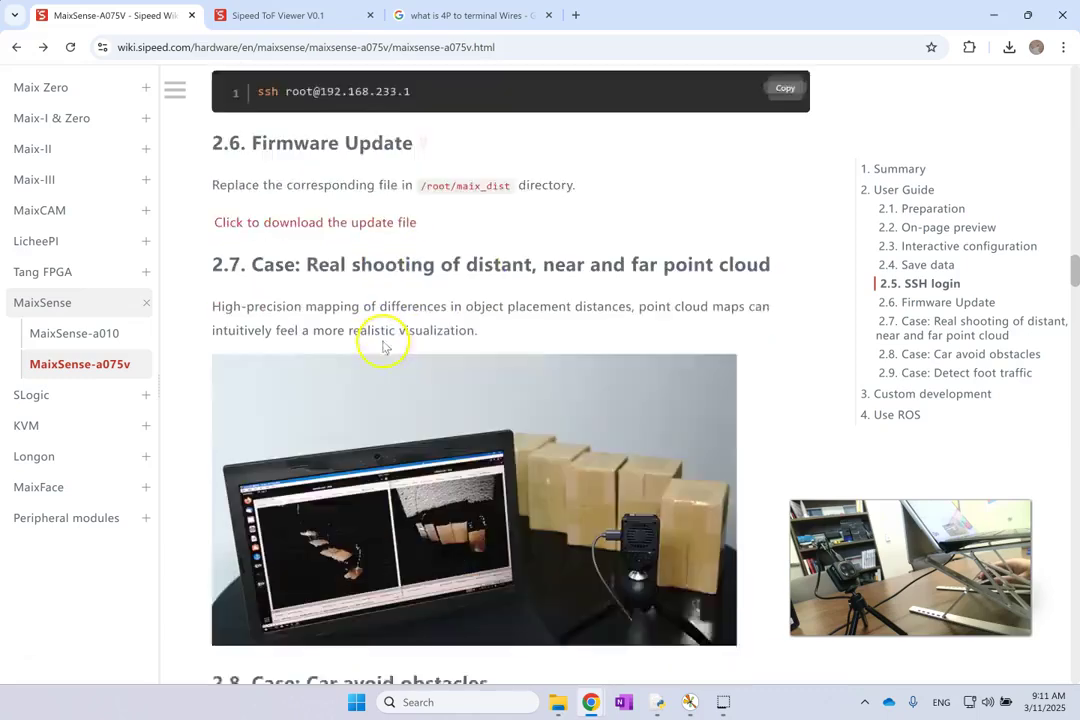
pyautogui.scroll(-5, 388, 356)
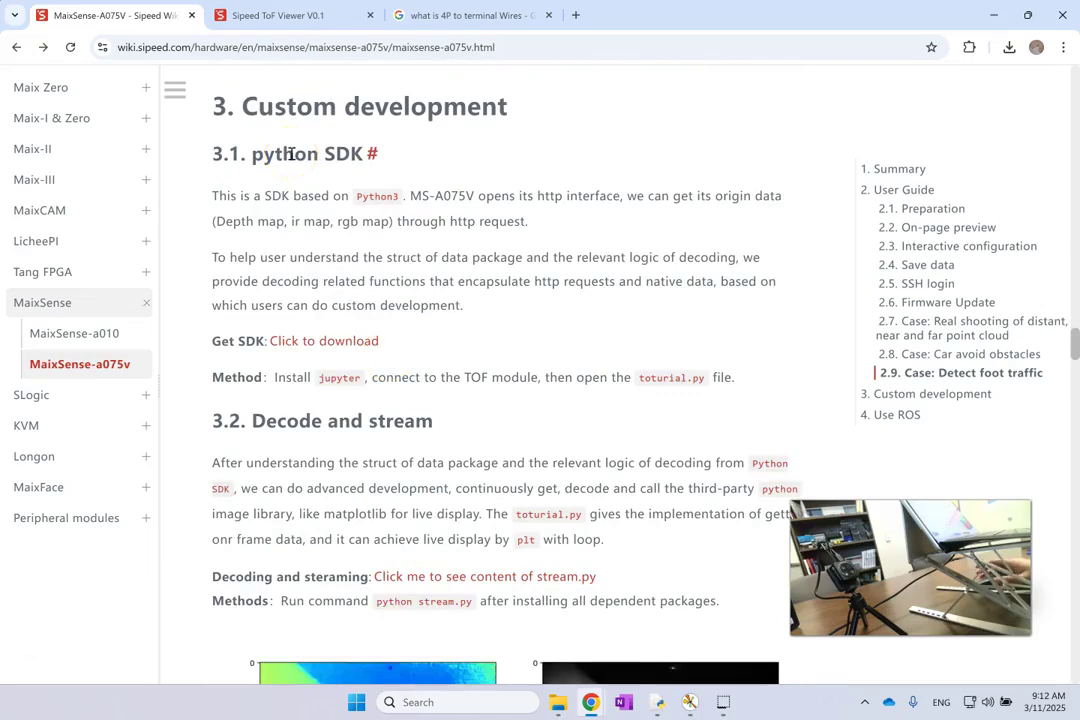
pyautogui.scroll(-2, 296, 162)
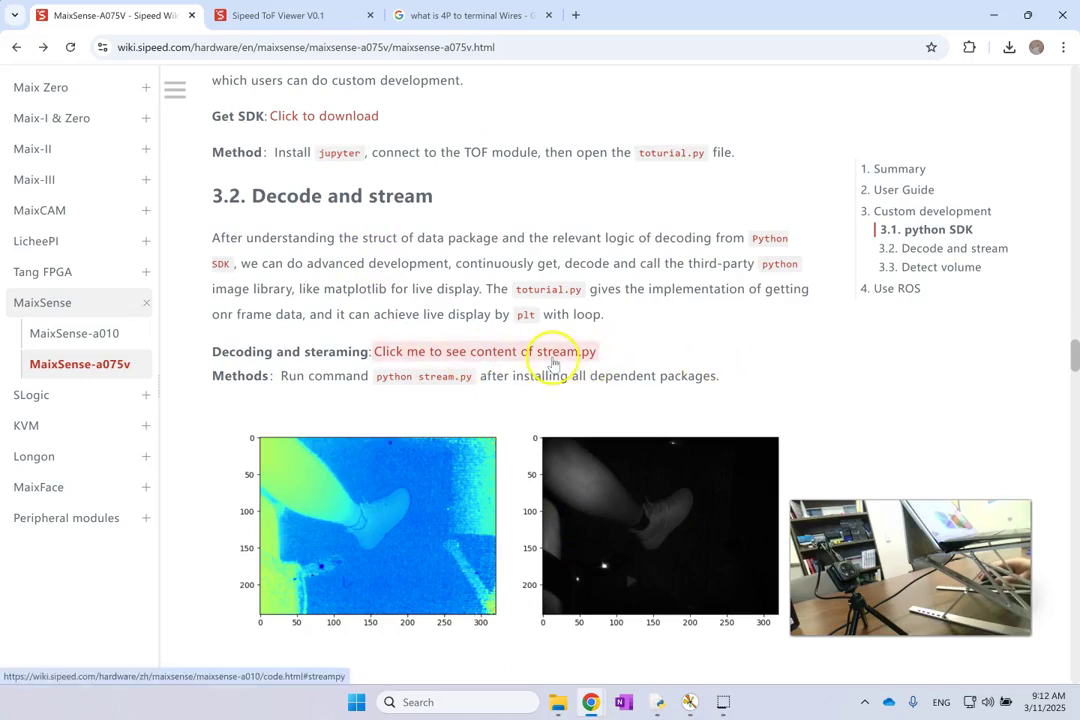
# Open the linked stream.py source from the Decode and stream section and look through its code
pyautogui.click(554, 356)
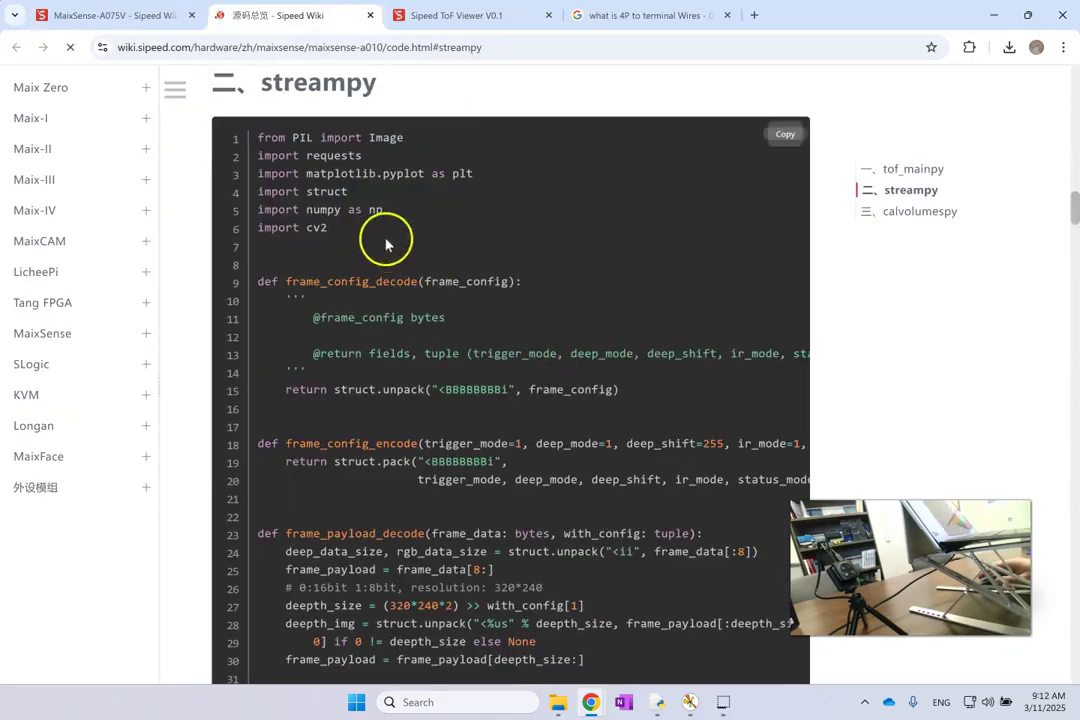
pyautogui.scroll(-7, 427, 272)
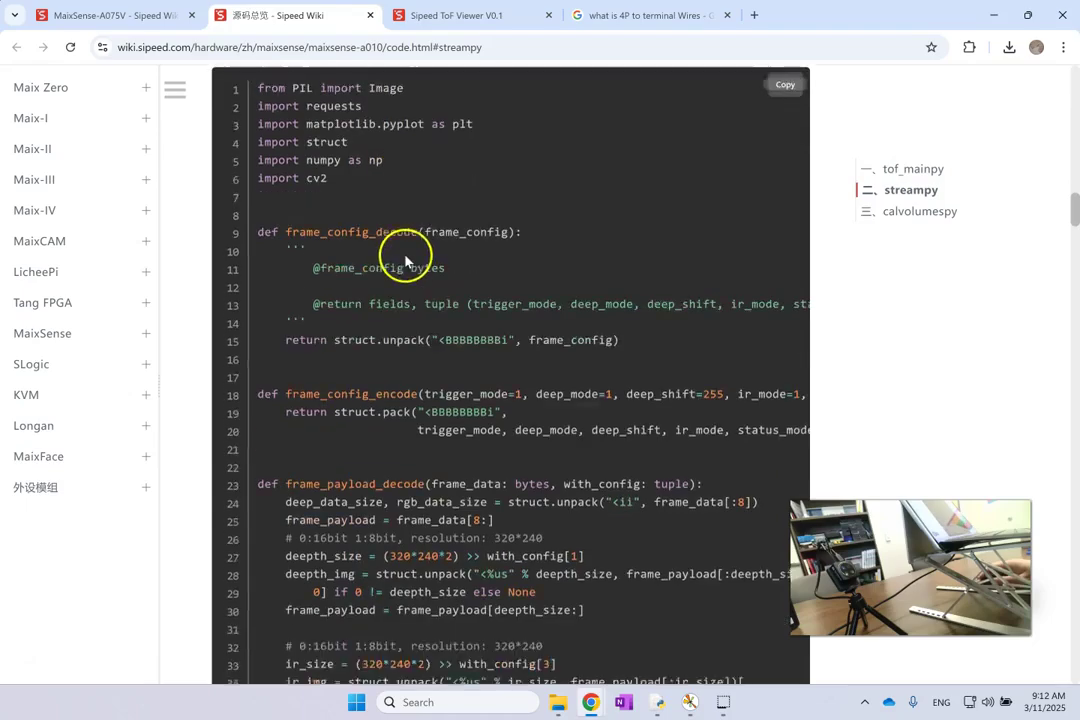
pyautogui.scroll(-12, 445, 340)
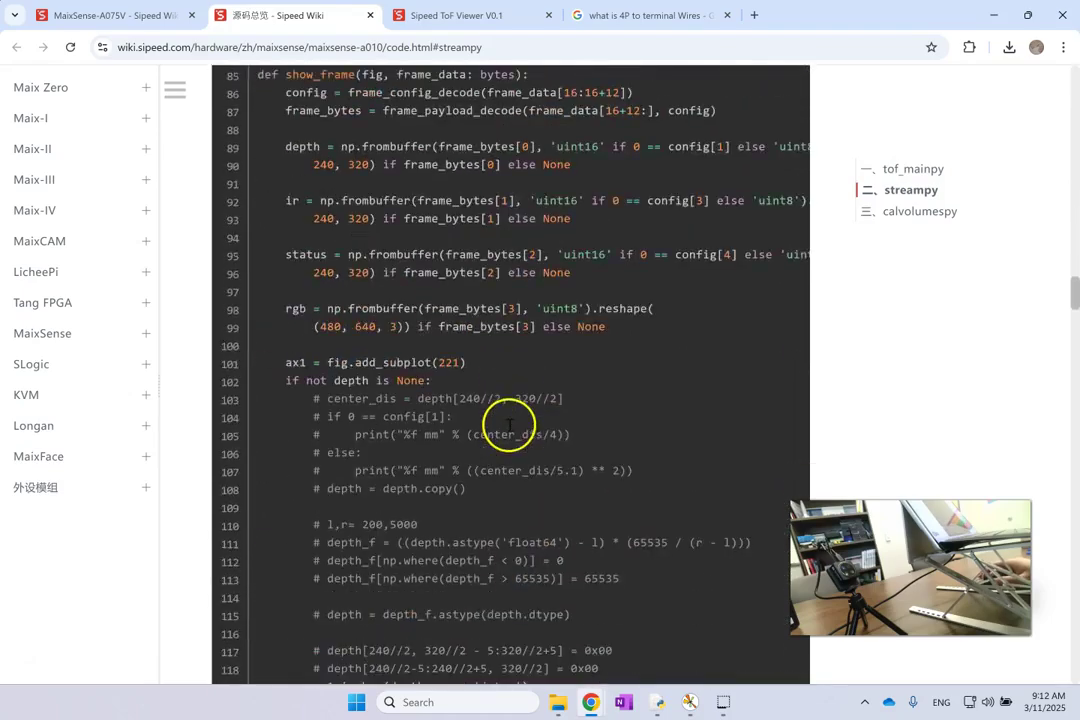
pyautogui.scroll(-5, 509, 432)
pyautogui.scroll(18, 509, 432)
pyautogui.scroll(8, 509, 432)
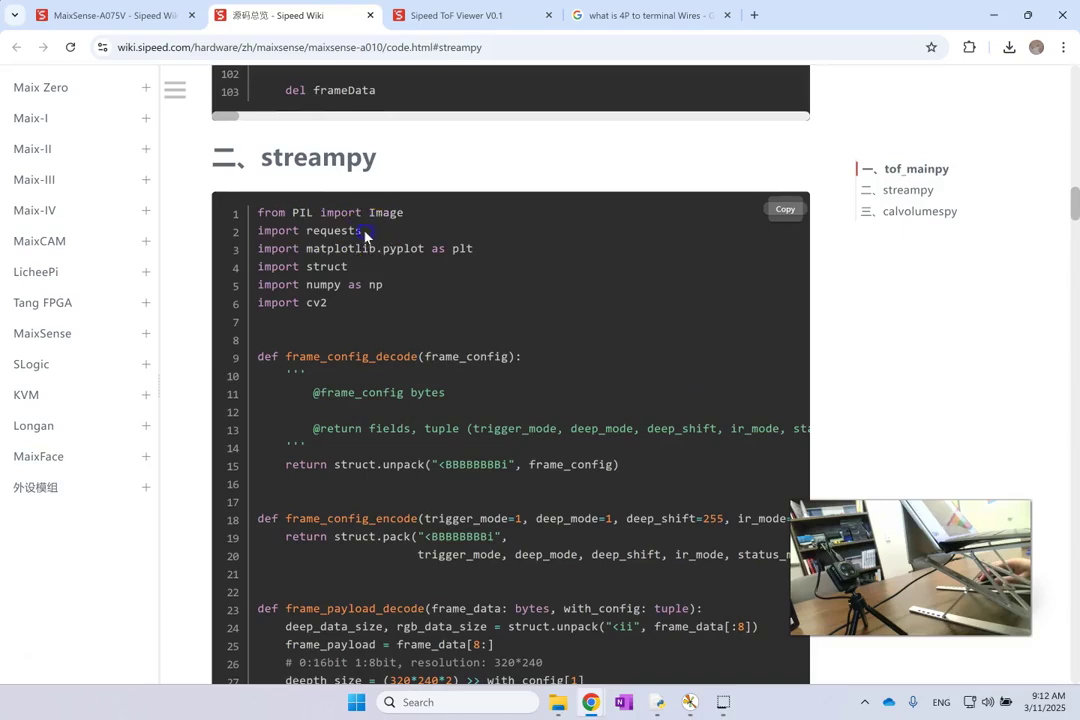
# Examine the libraries imported by the stream.py code, from PIL and requests to cv2, and its host and port settings
pyautogui.moveTo(363, 232); pyautogui.dragTo(280, 215)
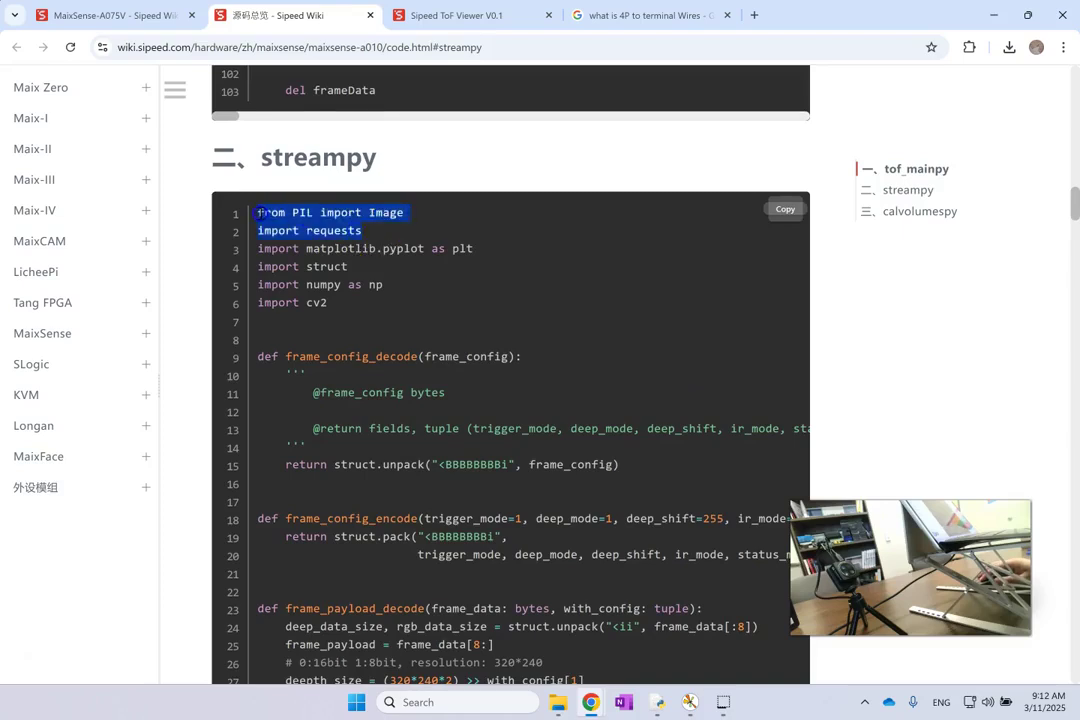
pyautogui.click(379, 214)
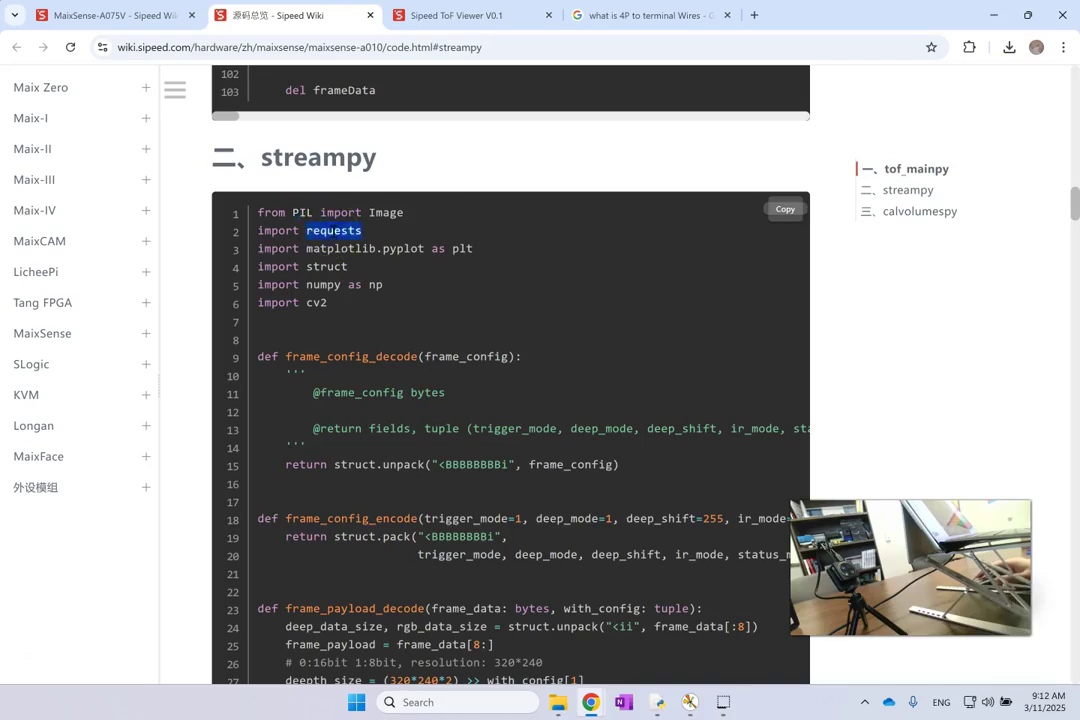
pyautogui.click(505, 22)
pyautogui.click(310, 15)
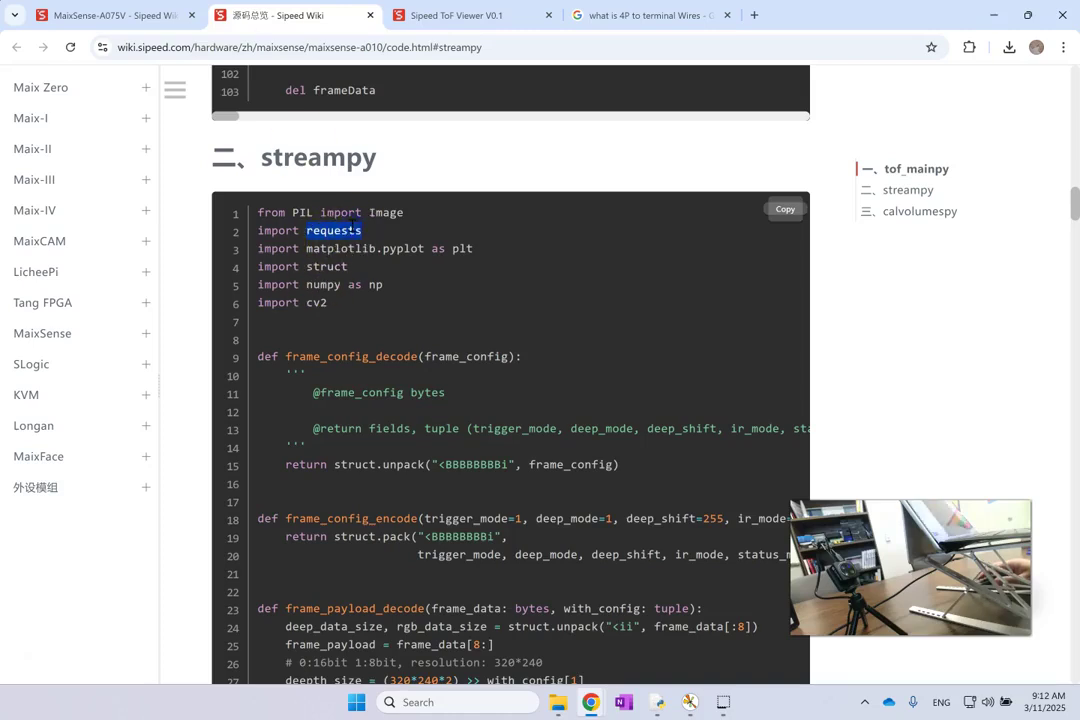
pyautogui.moveTo(322, 232); pyautogui.dragTo(245, 221)
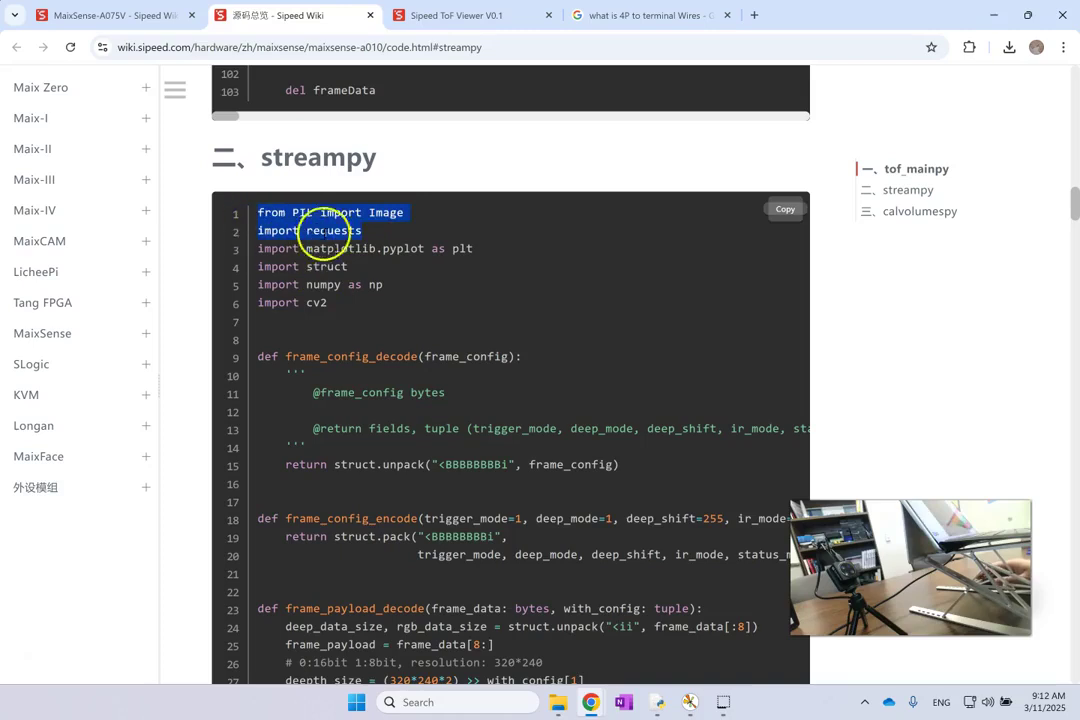
pyautogui.doubleClick(366, 248)
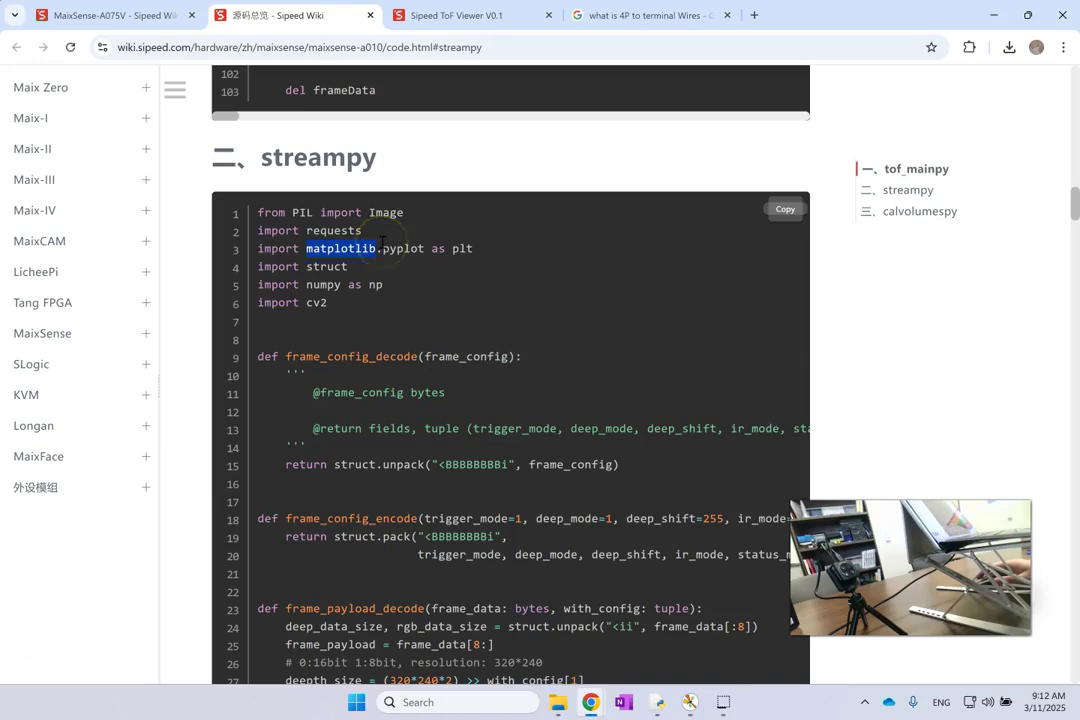
pyautogui.doubleClick(327, 266)
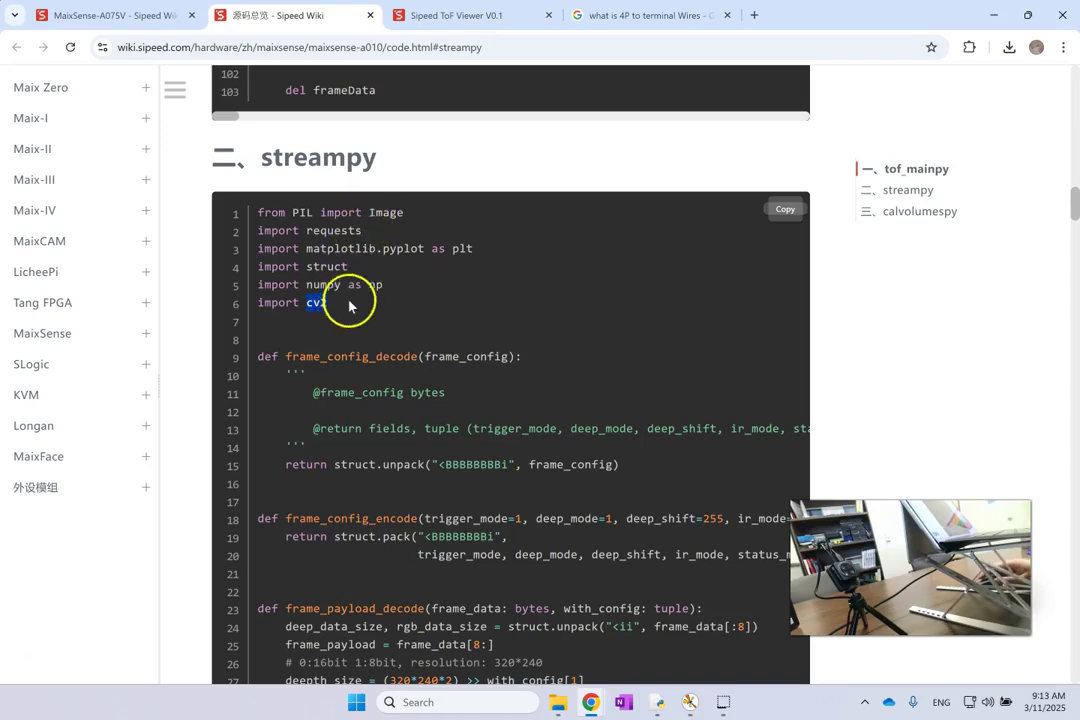
pyautogui.scroll(-8, 349, 309)
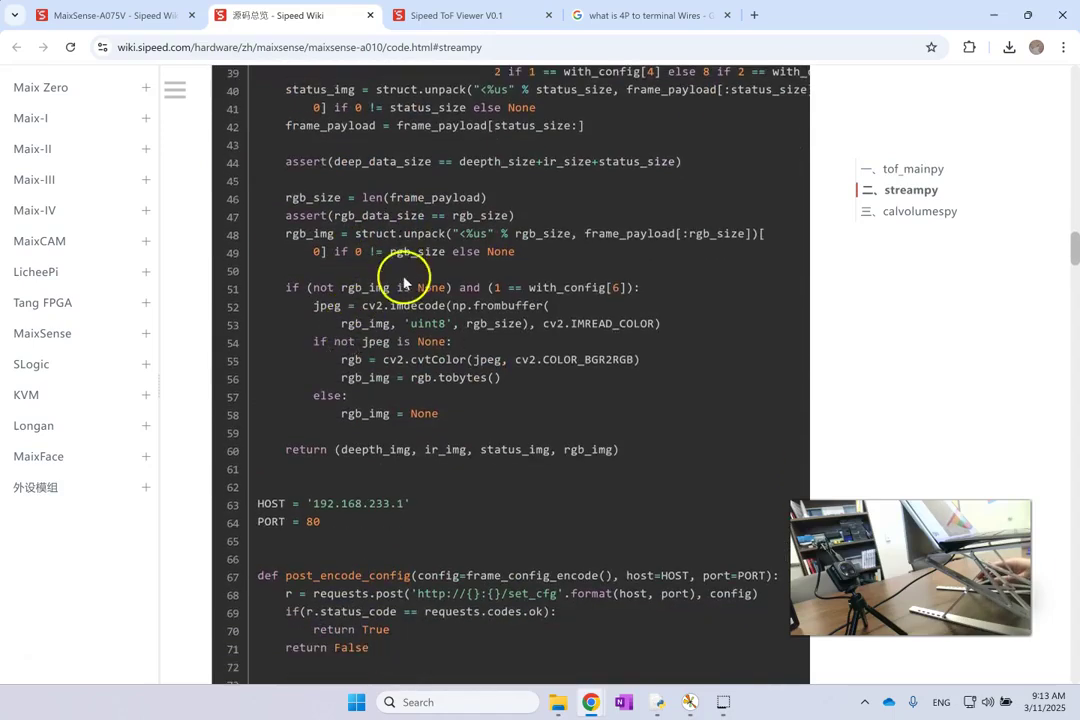
# Switch to the local streampy.py script in IDLE and run it to show live depth and RGB frames side by side
pyautogui.click(440, 18)
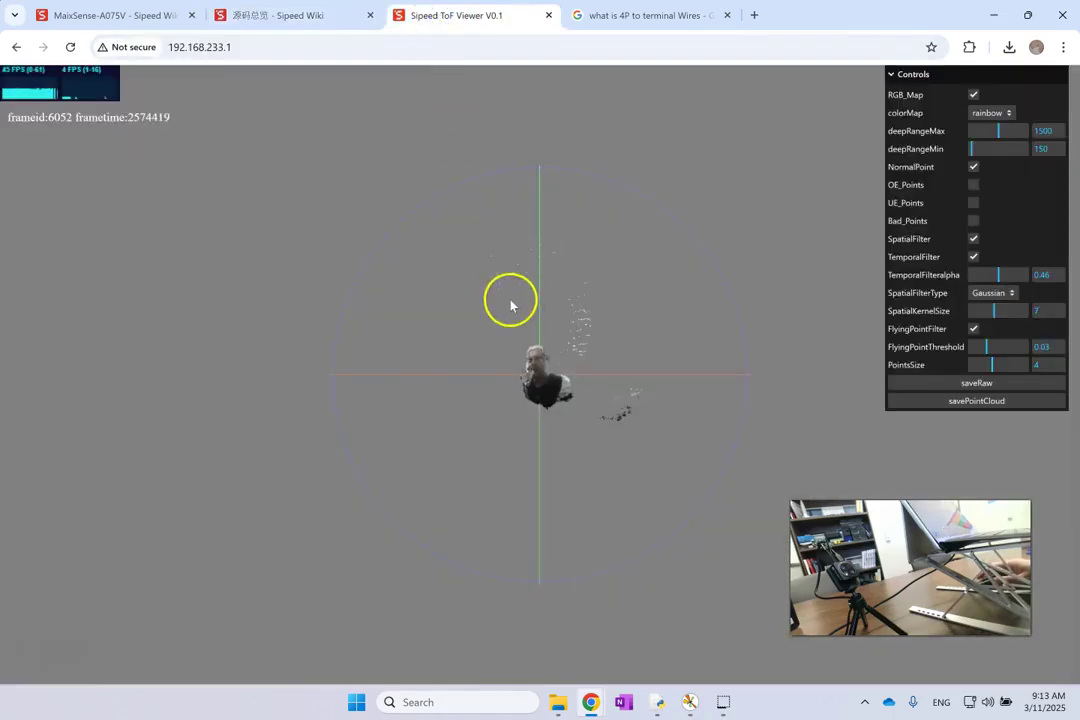
pyautogui.moveTo(655, 705)
pyautogui.click(641, 645)
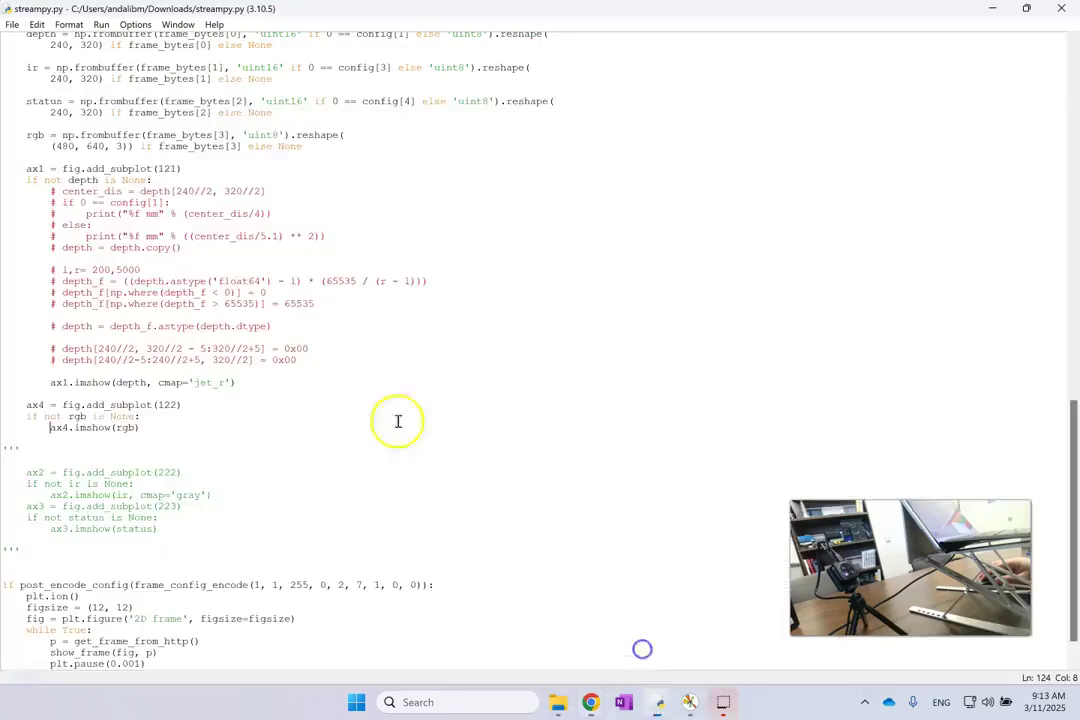
pyautogui.scroll(10, 471, 286)
pyautogui.scroll(8, 471, 286)
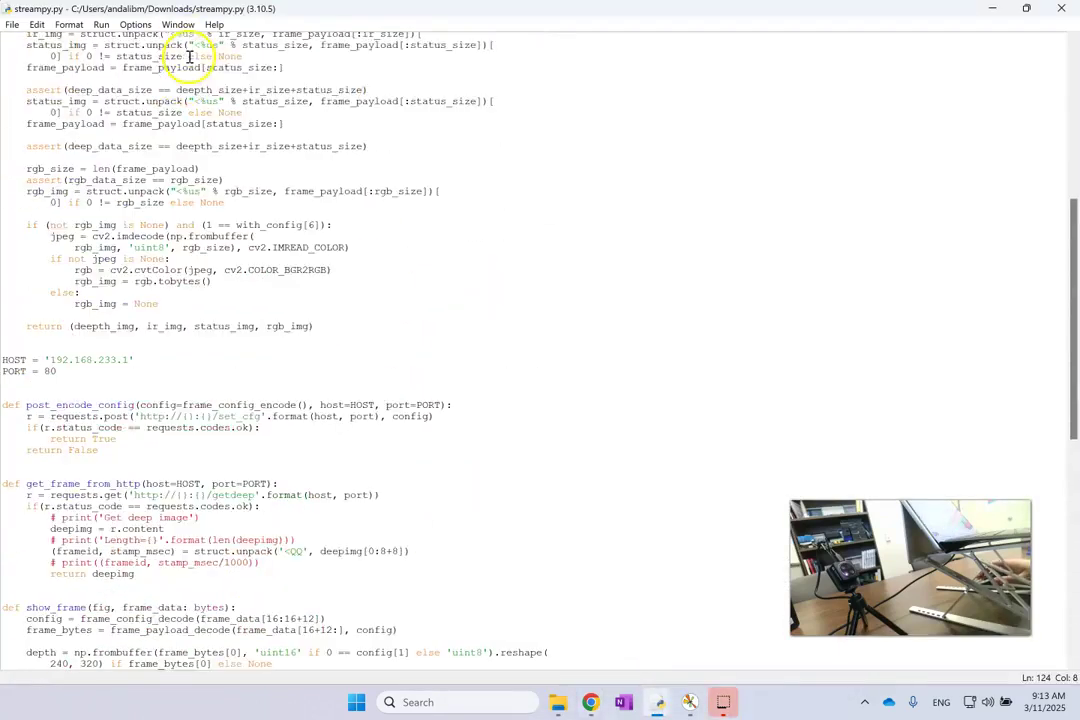
pyautogui.press('F5')
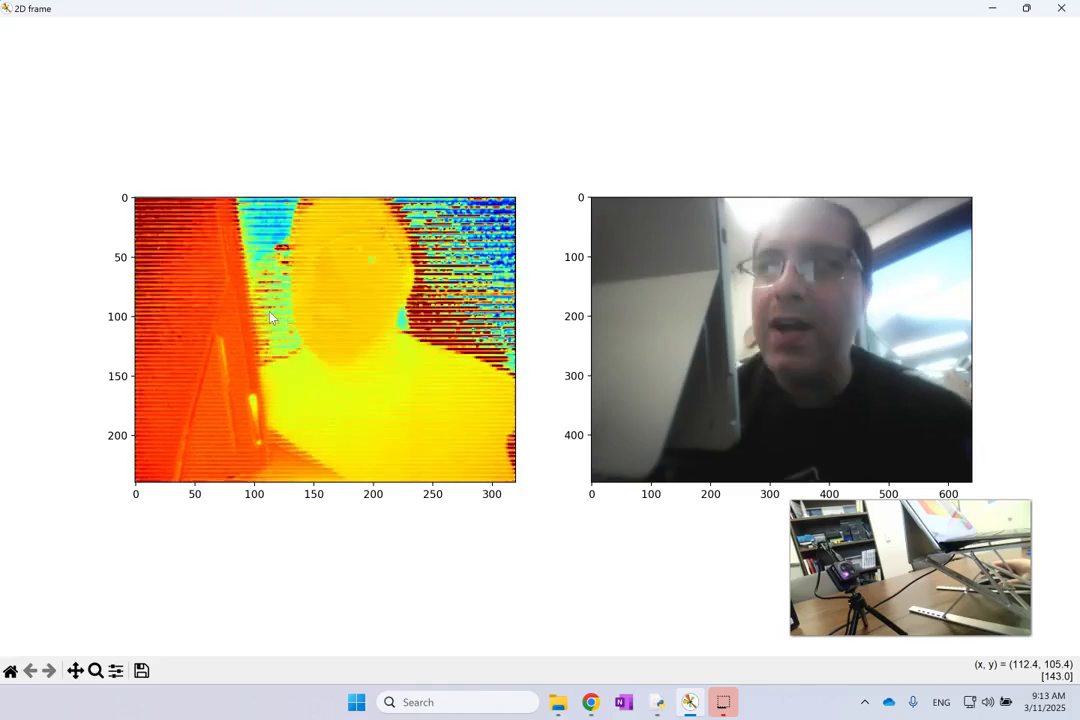
pyautogui.moveTo(525, 429); pyautogui.dragTo(610, 247)
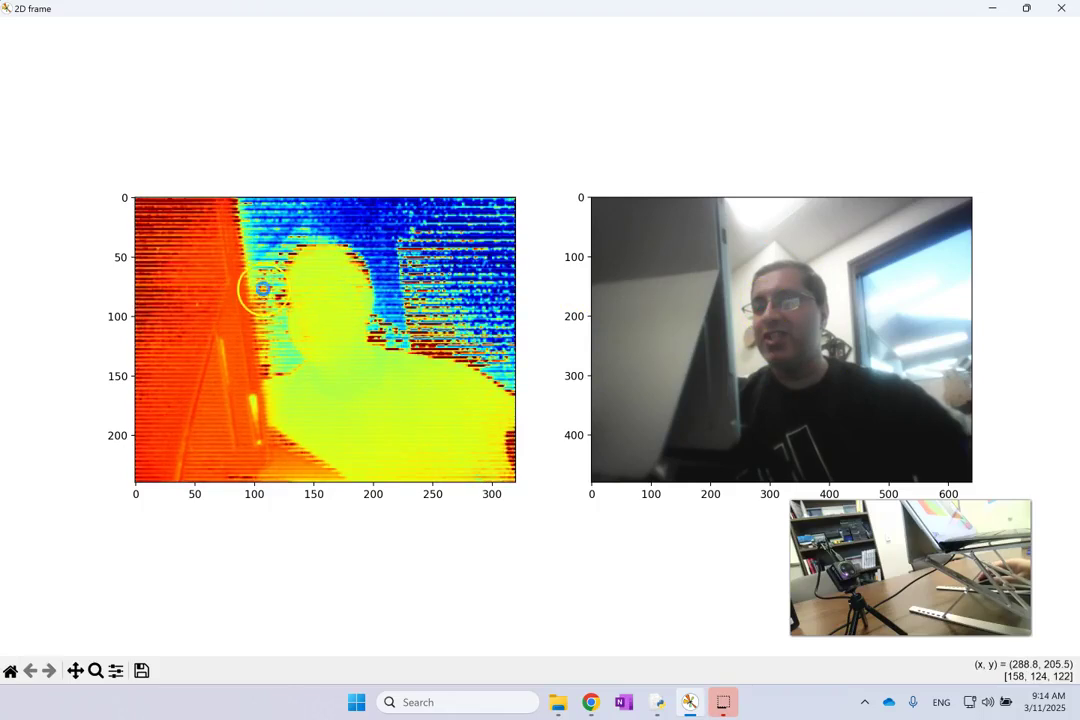
# Put away the 2D frame window, and return in Chrome to the MaixSense-A075V wiki page's near and far point cloud case
pyautogui.click(591, 702)
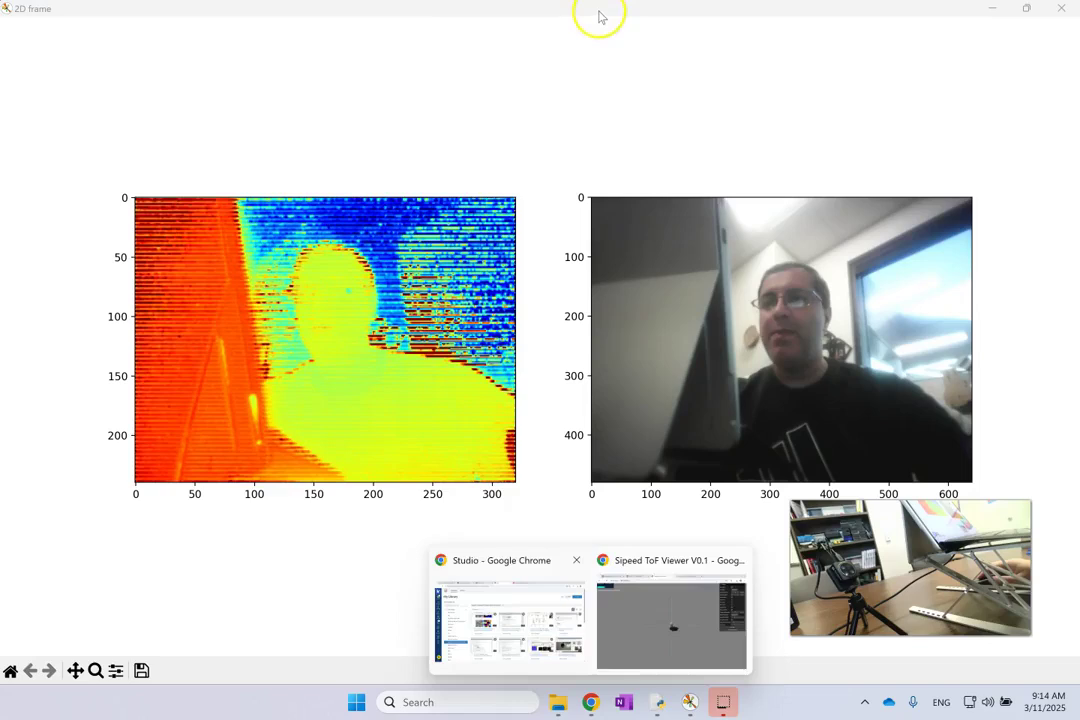
pyautogui.doubleClick(559, 22)
pyautogui.moveTo(560, 124); pyautogui.dragTo(365, 12)
pyautogui.click(950, 350)
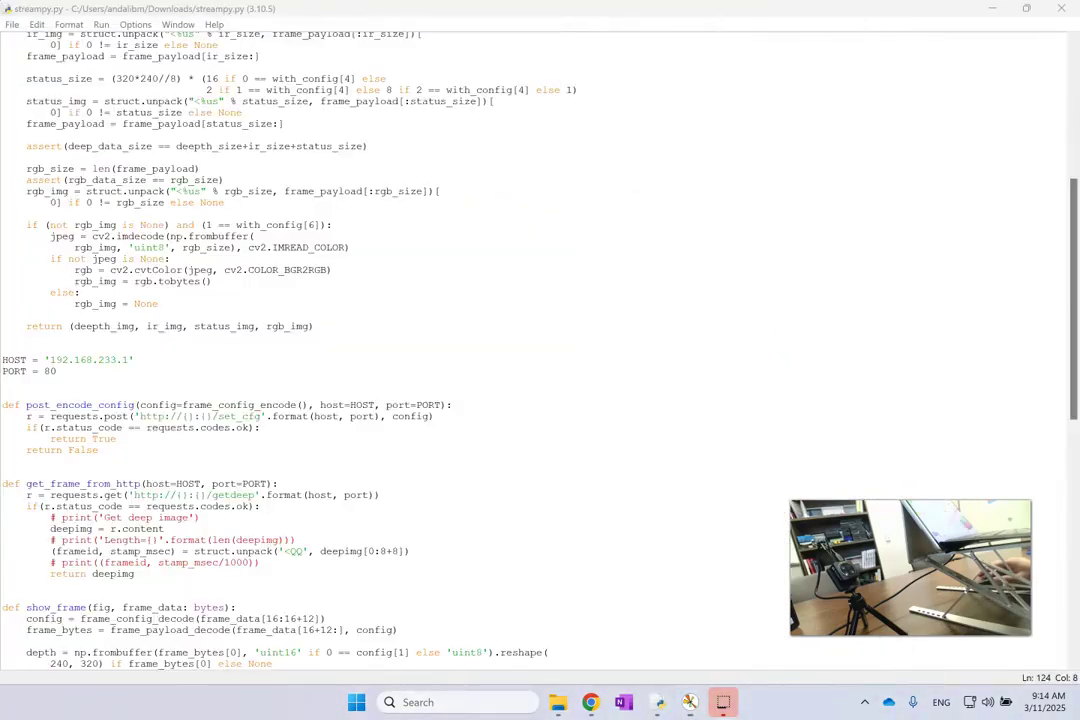
pyautogui.moveTo(580, 707)
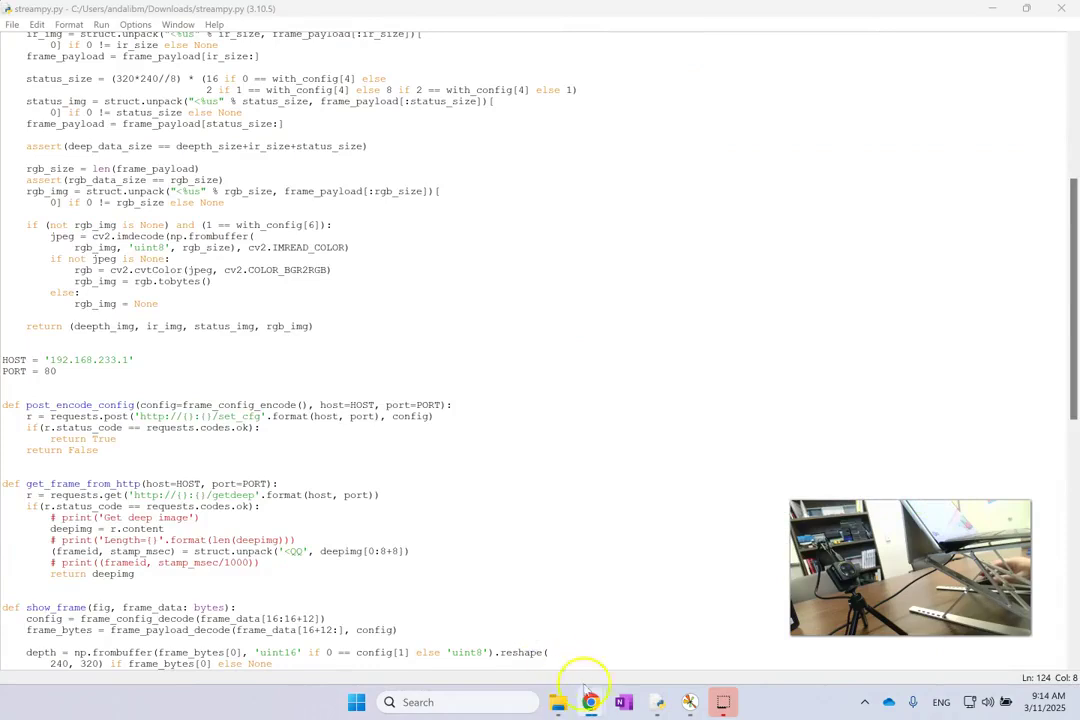
pyautogui.click(591, 692)
pyautogui.click(595, 573)
pyautogui.click(290, 15)
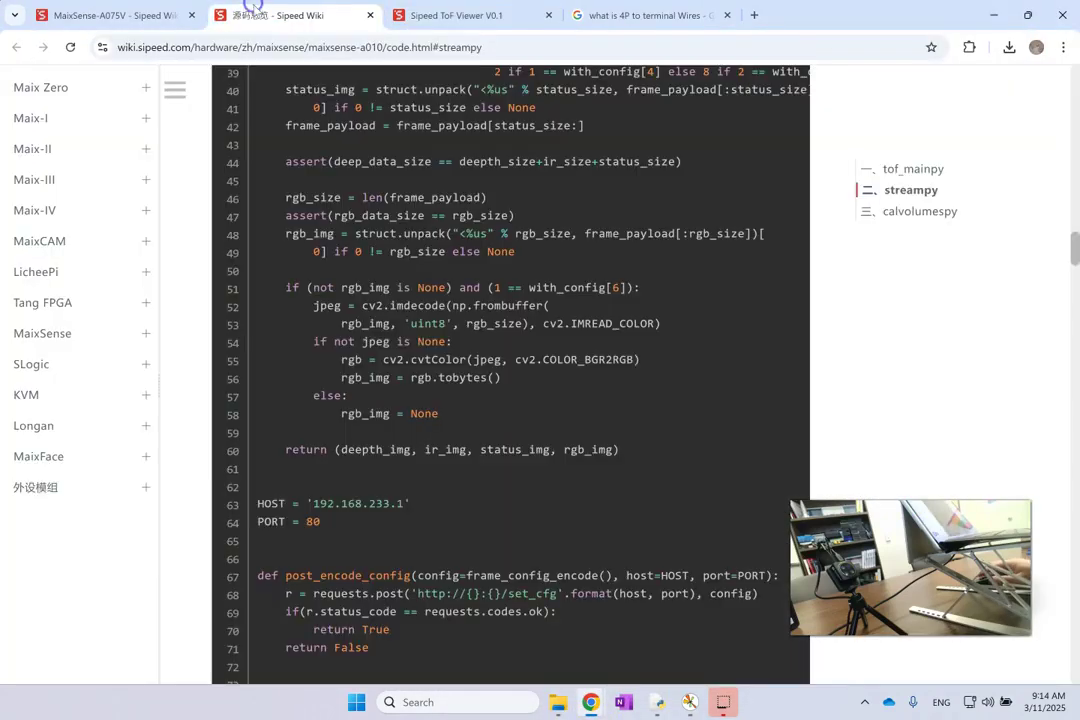
pyautogui.hotkey('ctrl', 'pageup')
pyautogui.scroll(5, 593, 342)
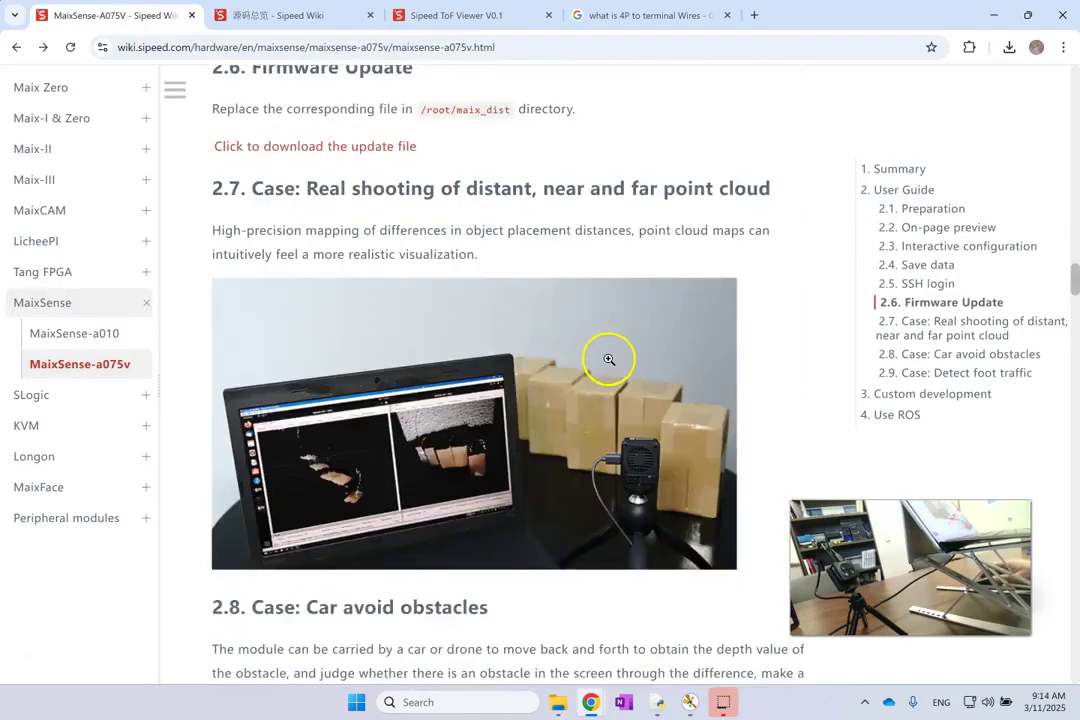
# Open the MaixSense series overview page of the wiki and go to the table comparing the A010 and A075V
pyautogui.scroll(20, 609, 360)
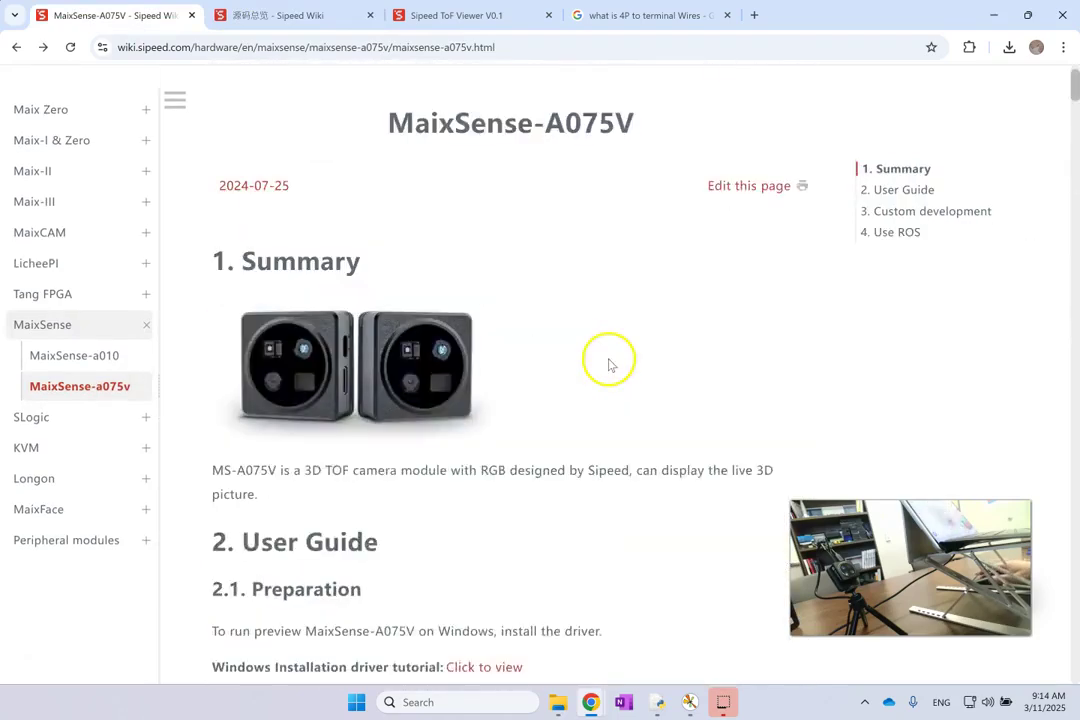
pyautogui.scroll(-4, 609, 365)
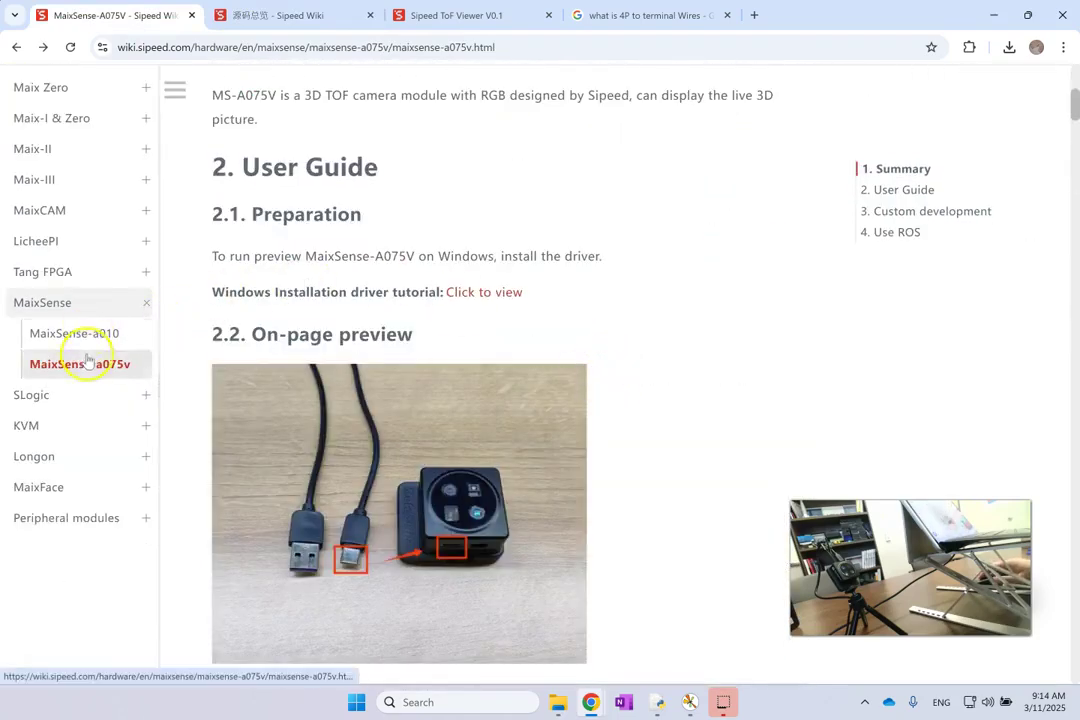
pyautogui.click(65, 303)
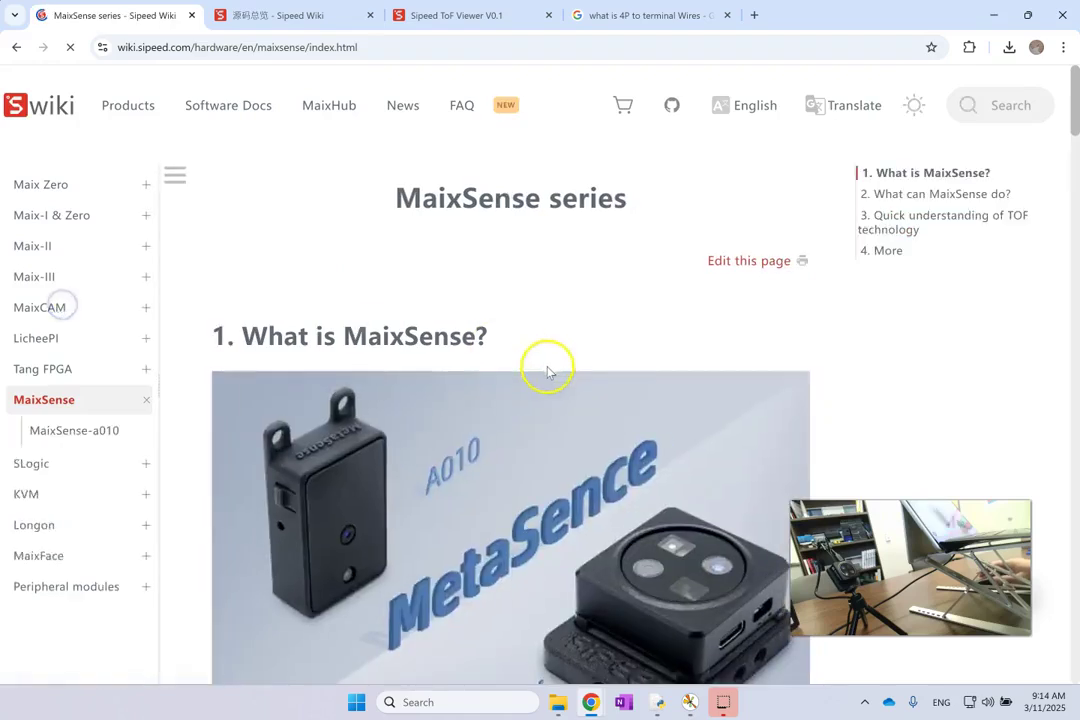
pyautogui.scroll(-6, 557, 385)
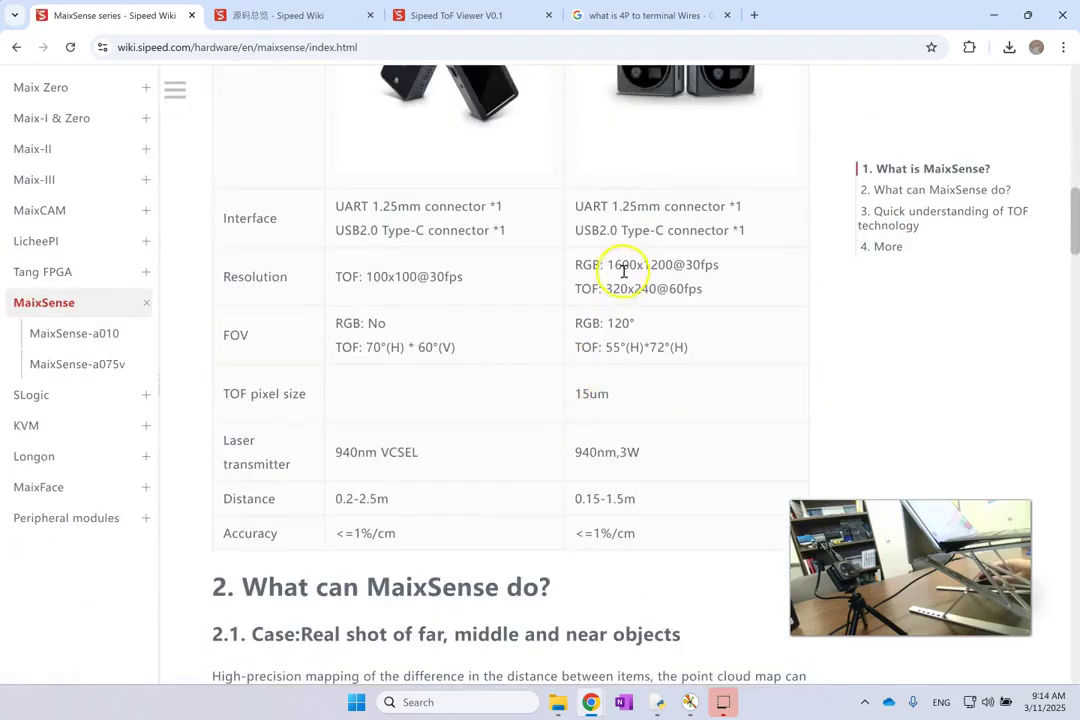
# Mark the RGB and TOF resolutions of the MaixSense-A075V in the comparison table and review the table's product header
pyautogui.moveTo(608, 264); pyautogui.dragTo(689, 270)
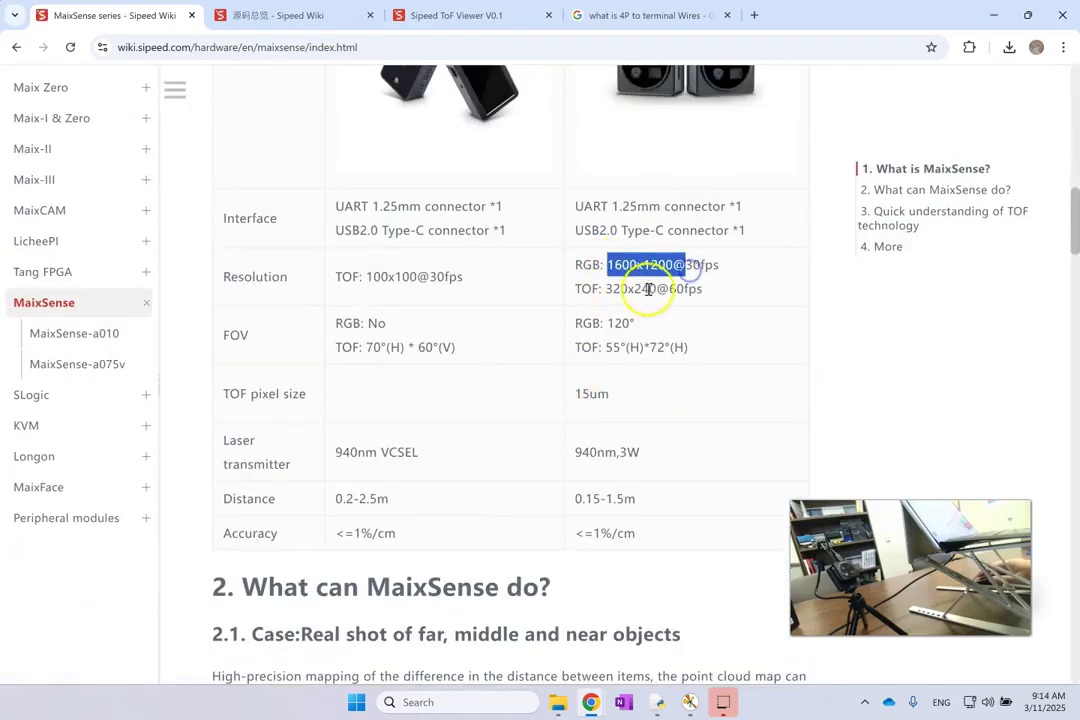
pyautogui.moveTo(606, 289); pyautogui.dragTo(648, 292)
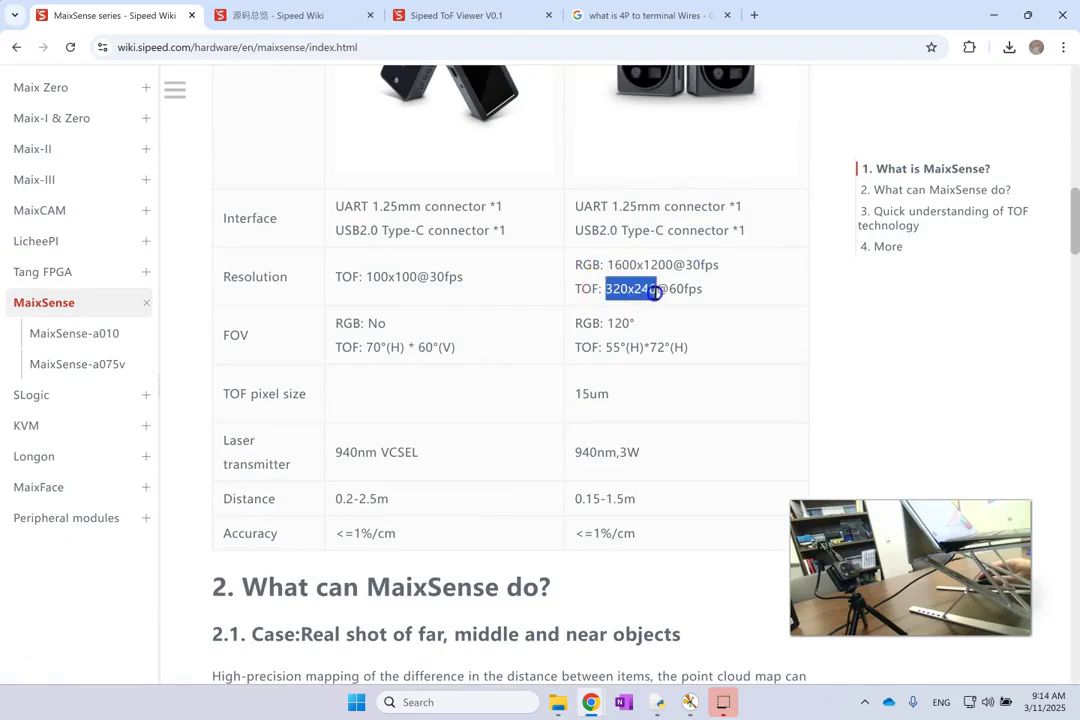
pyautogui.click(646, 302)
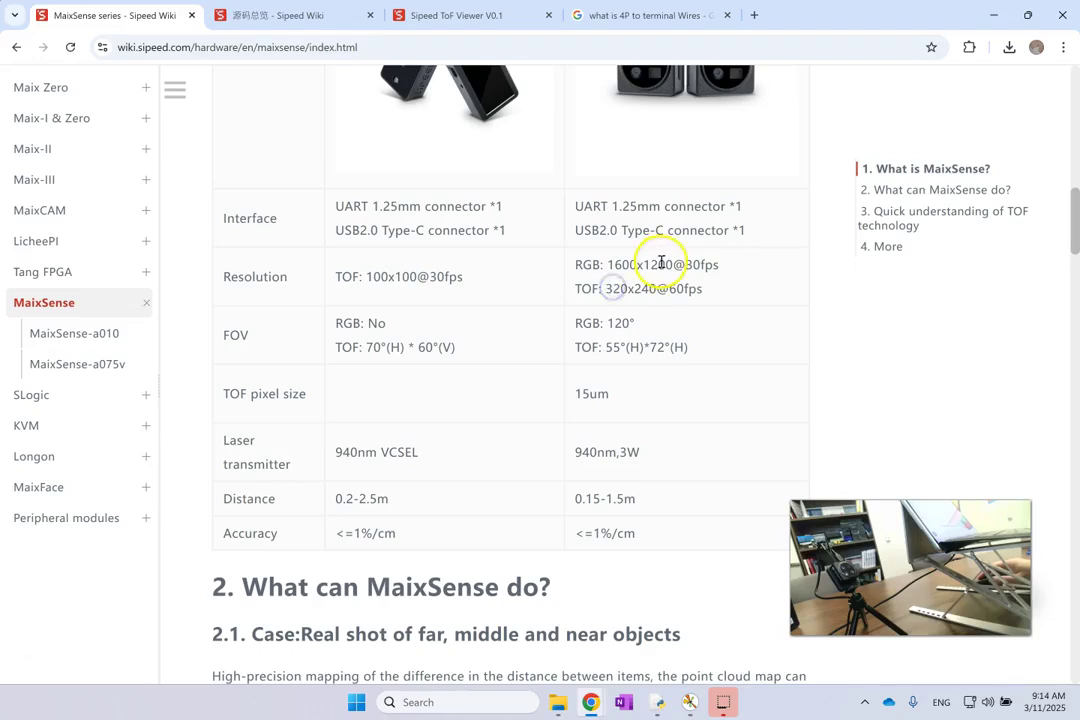
pyautogui.click(647, 289)
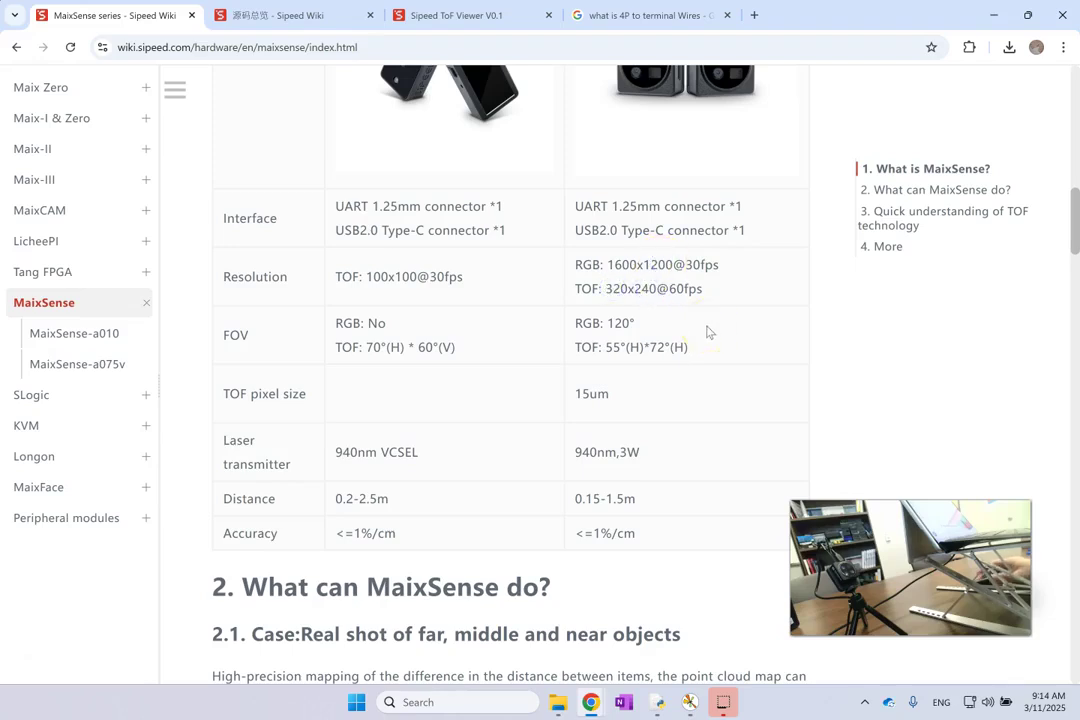
pyautogui.scroll(2, 707, 332)
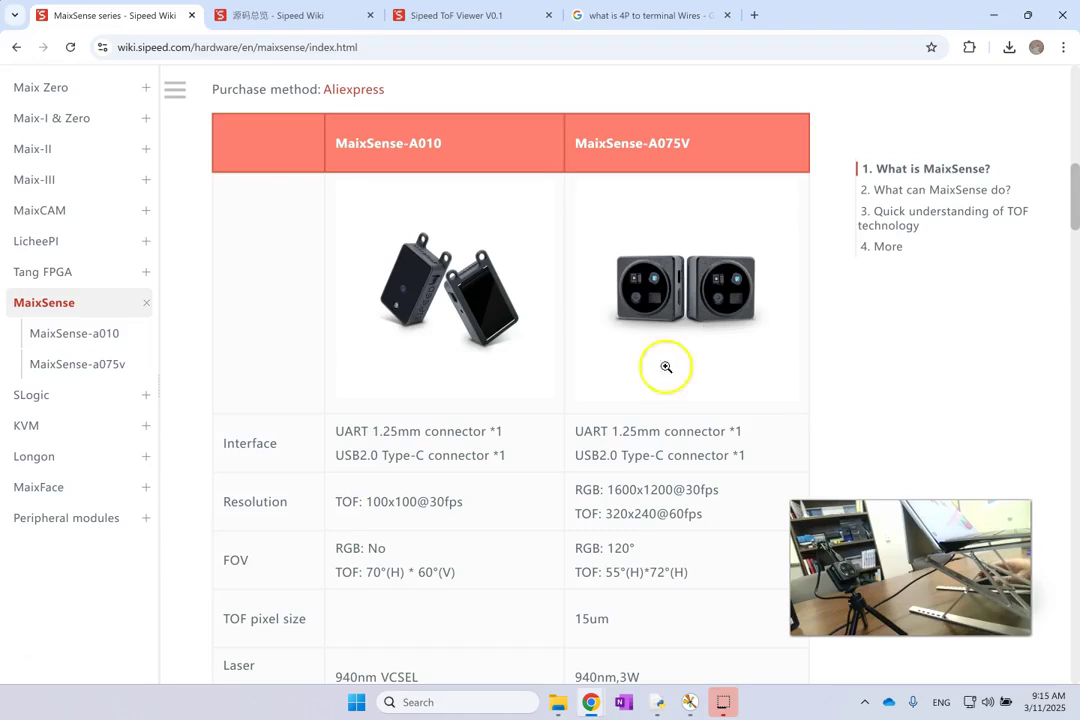
# Check the 2D frame preview and highlight the MaixSense-A075V's RGB and TOF resolution lines in the comparison table
pyautogui.moveTo(688, 704)
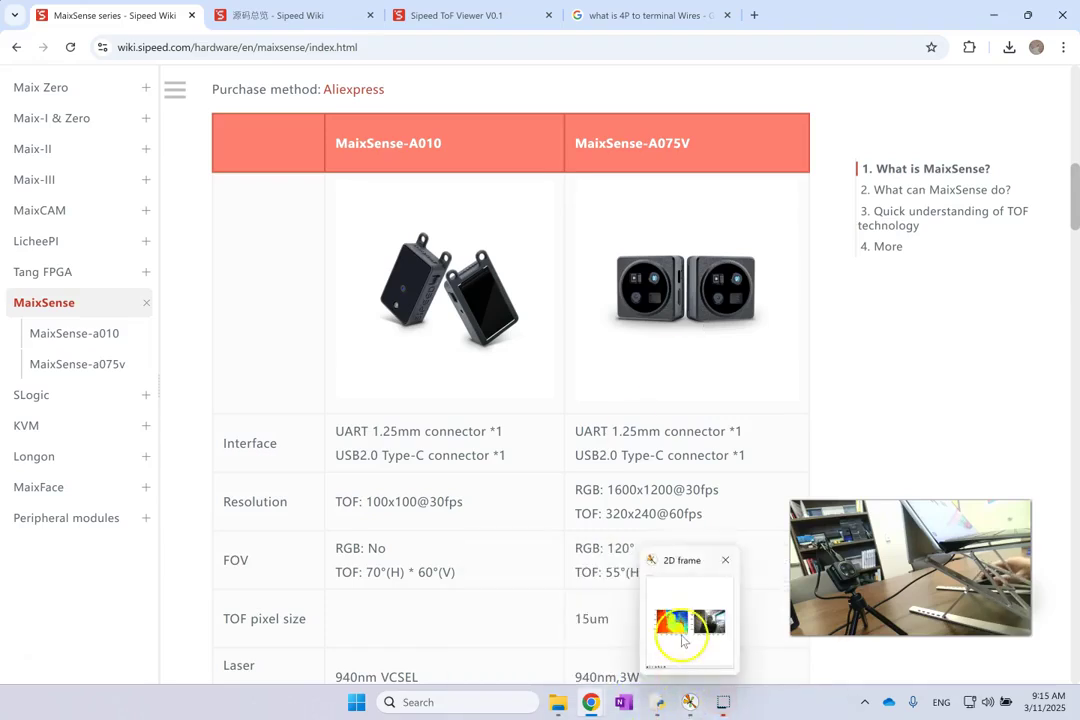
pyautogui.click(672, 614)
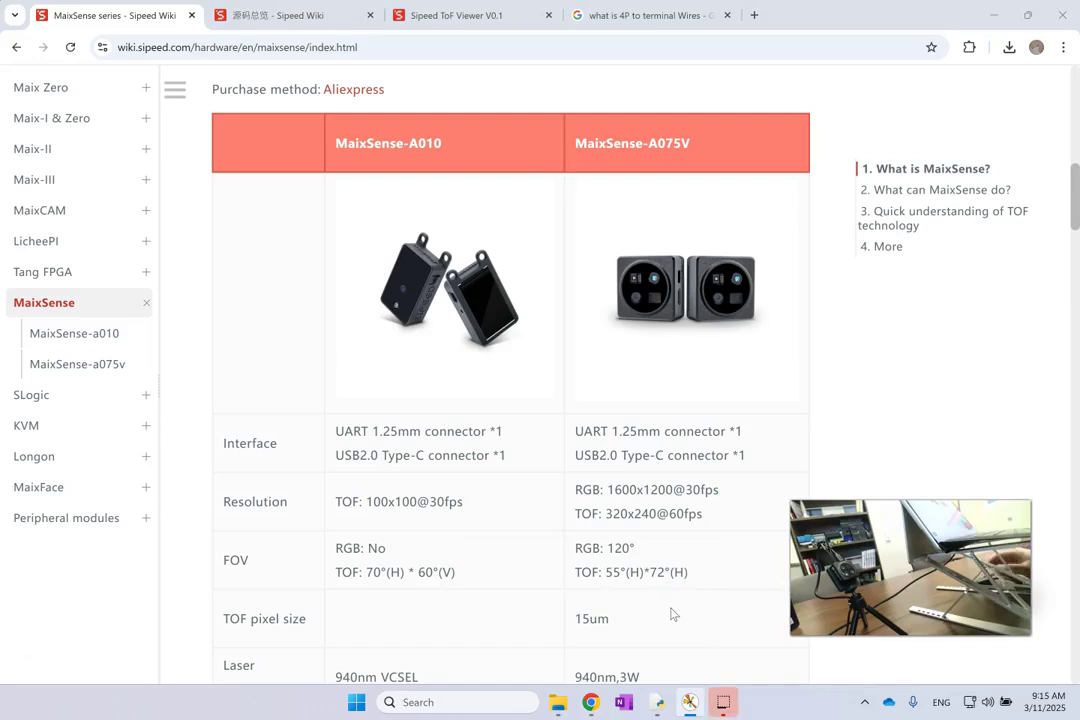
pyautogui.click(620, 494)
pyautogui.tripleClick(620, 494)
pyautogui.click(624, 511)
pyautogui.tripleClick(624, 511)
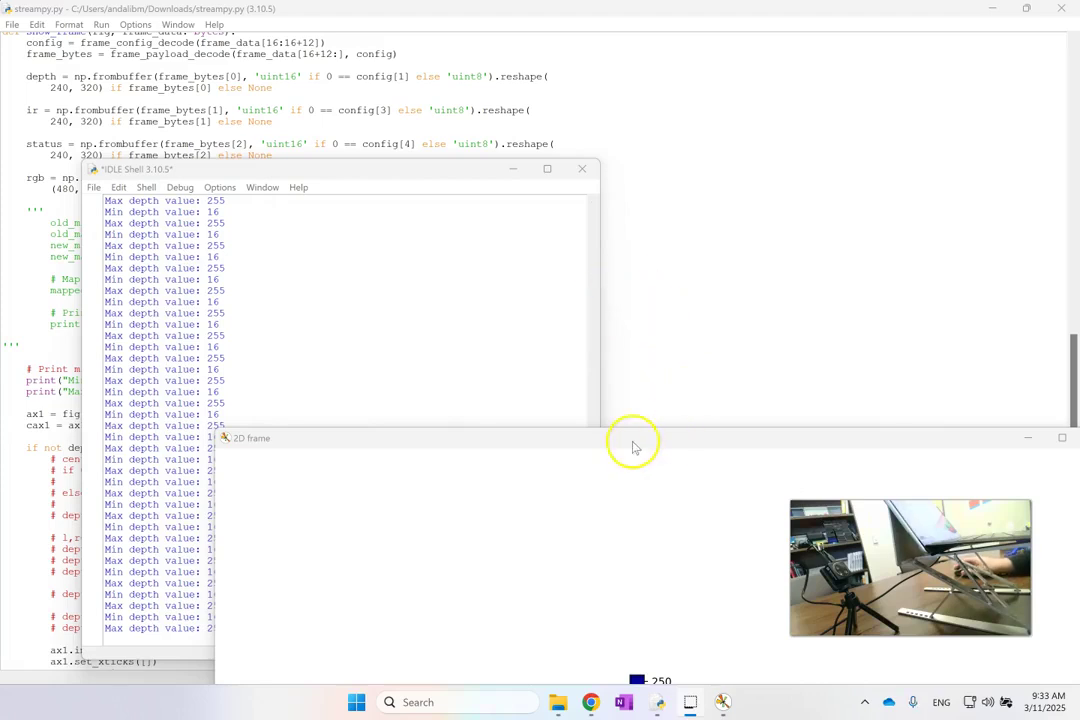
# Reposition the 2D frame window over the IDLE windows to examine the live depth map, its color scale and the RGB image
pyautogui.moveTo(620, 442); pyautogui.dragTo(528, 101)
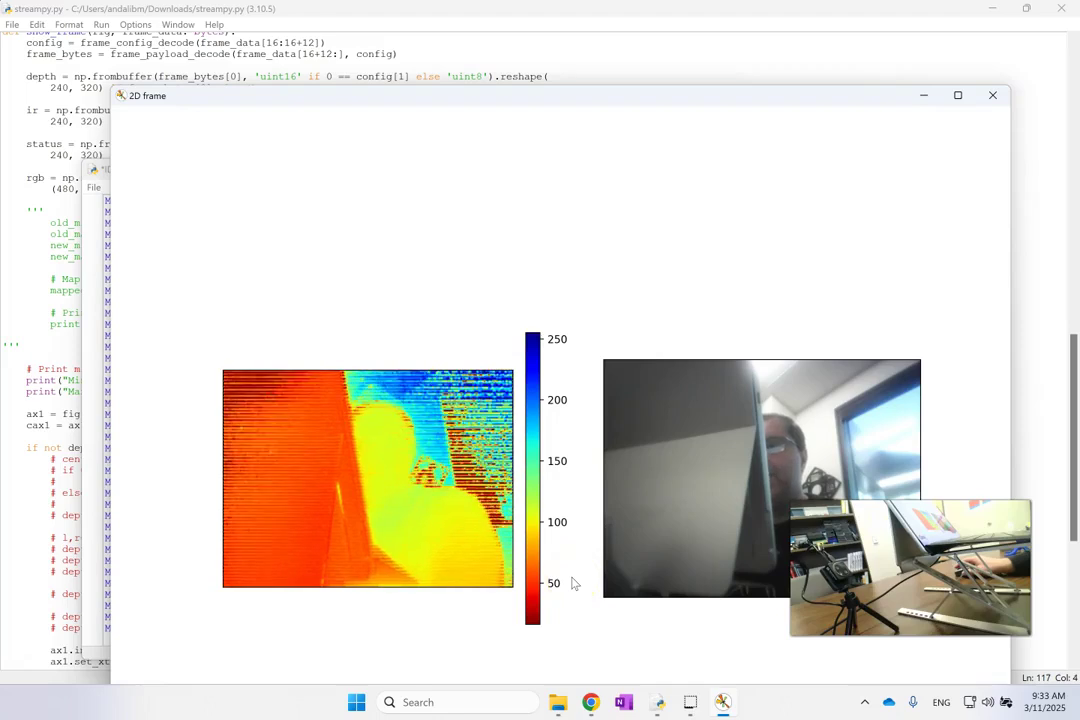
pyautogui.moveTo(558, 362); pyautogui.dragTo(518, 157)
pyautogui.moveTo(495, 101); pyautogui.dragTo(428, 40)
pyautogui.moveTo(490, 380); pyautogui.dragTo(355, 312)
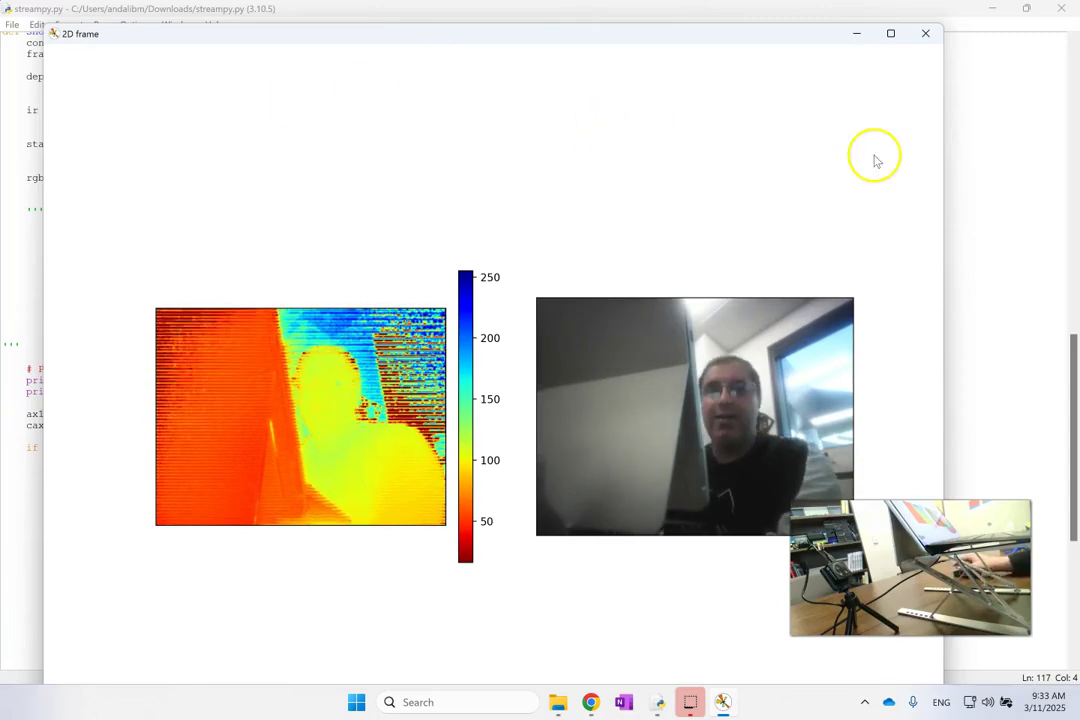
pyautogui.moveTo(783, 38); pyautogui.dragTo(963, 564)
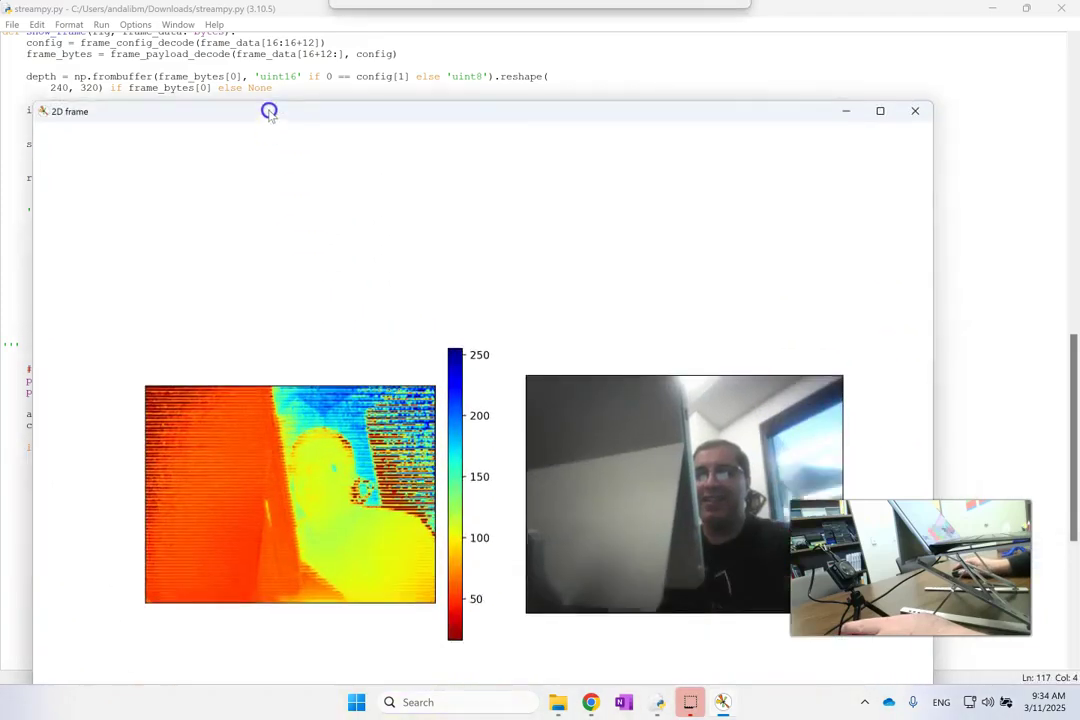
pyautogui.moveTo(269, 111); pyautogui.dragTo(268, 82)
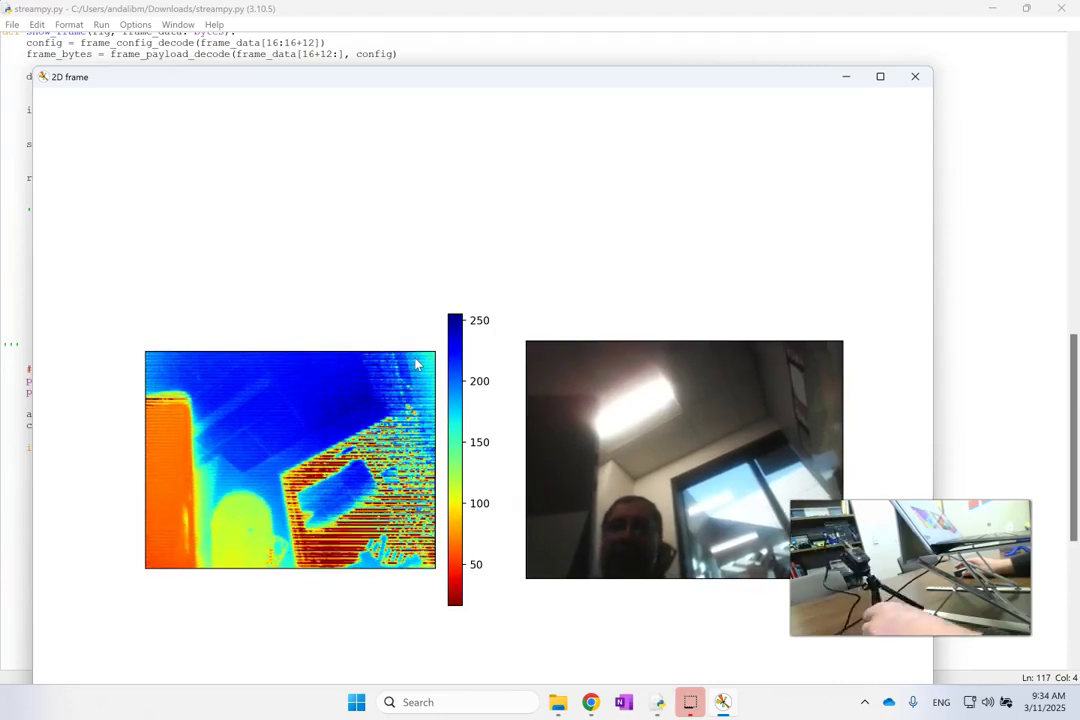
# Move the 2D frame window out of the way and bring up the depth-printing code of streampy.py in IDLE
pyautogui.click(988, 275)
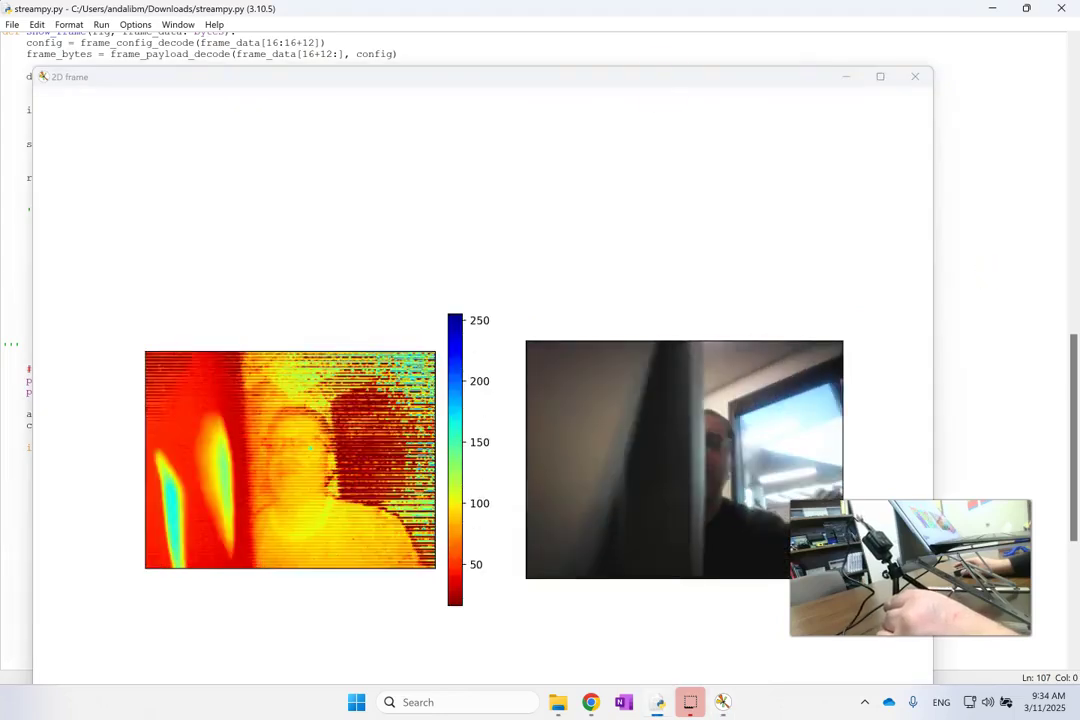
pyautogui.moveTo(652, 80); pyautogui.dragTo(822, 522)
pyautogui.moveTo(684, 712)
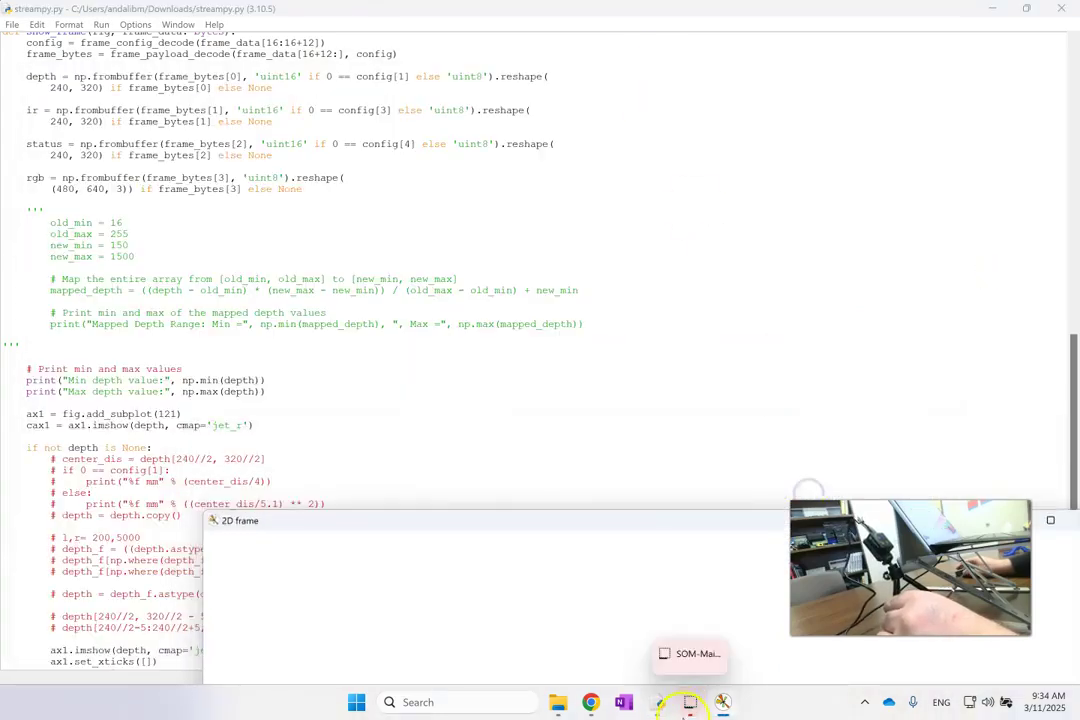
pyautogui.click(730, 646)
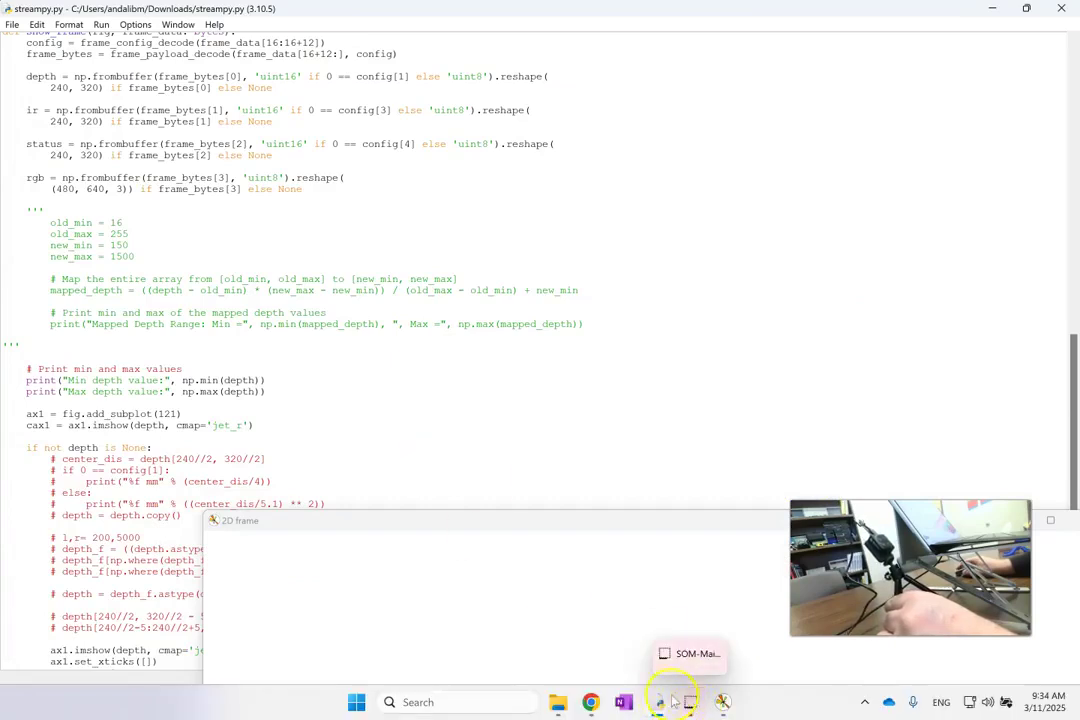
pyautogui.moveTo(662, 700)
pyautogui.moveTo(773, 640)
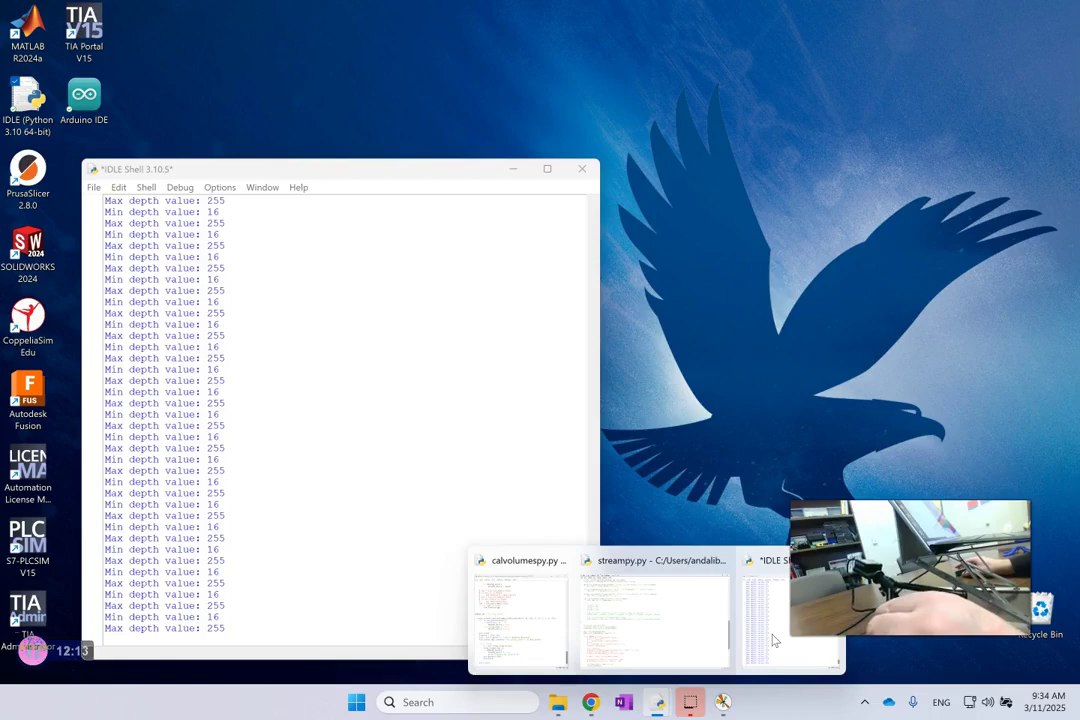
pyautogui.click(650, 565)
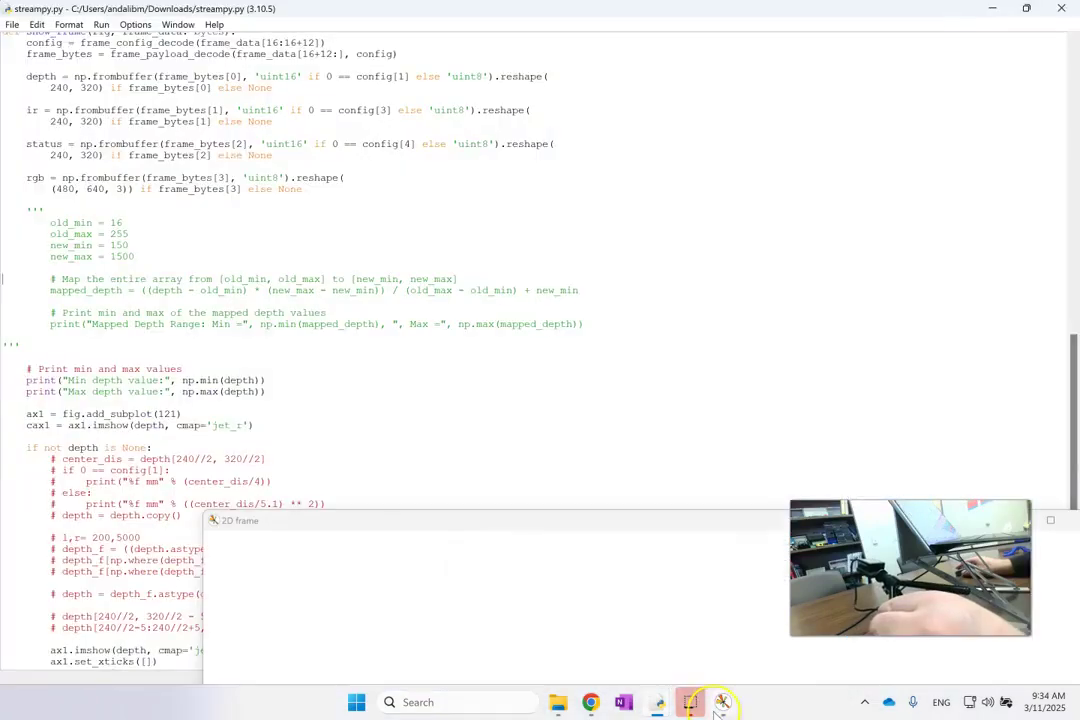
# Bring the 2D frame window back over the streampy.py code to watch the live depth and RGB frames
pyautogui.moveTo(715, 710)
pyautogui.moveTo(622, 525); pyautogui.dragTo(435, 85)
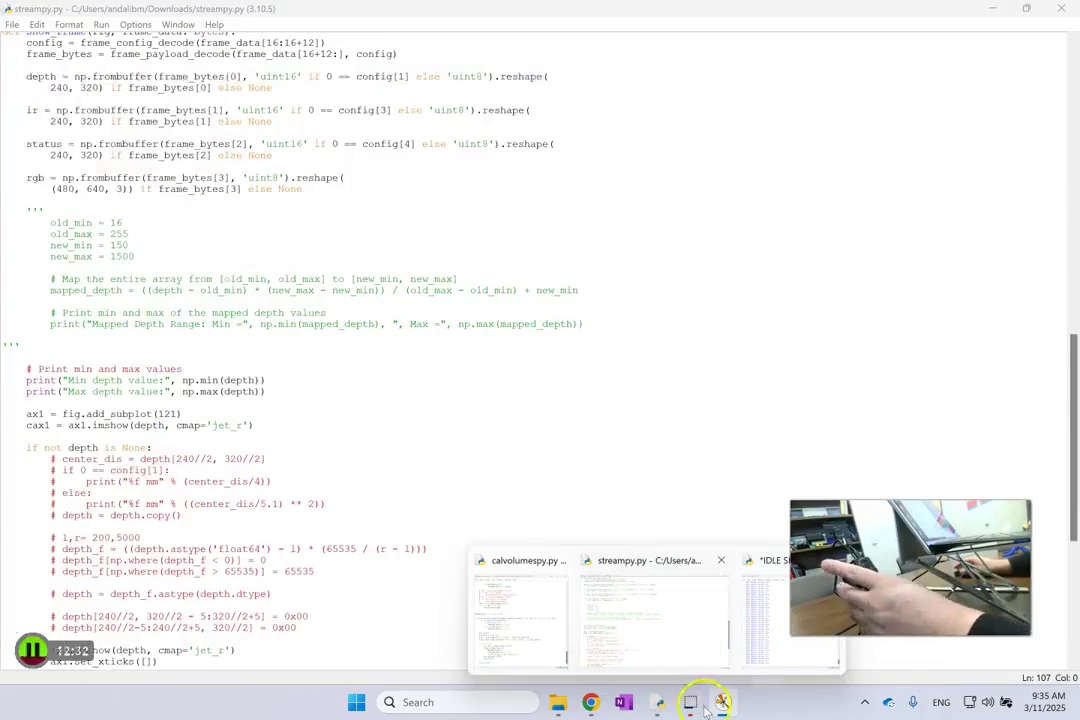
pyautogui.click(722, 702)
pyautogui.moveTo(722, 704)
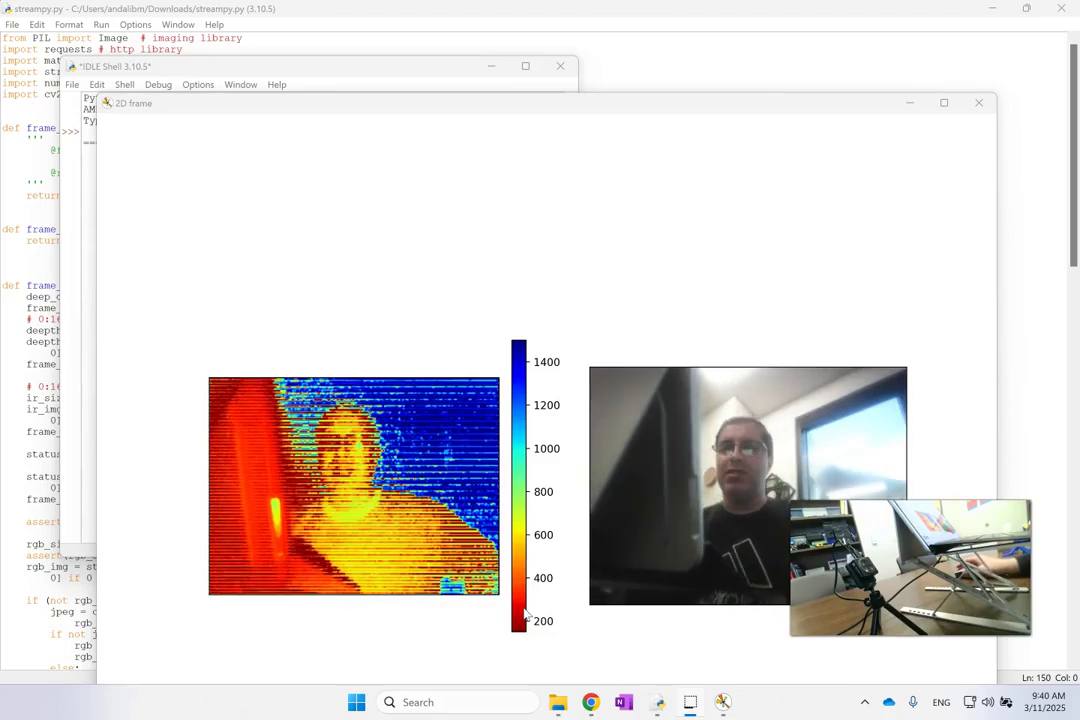
# Close the 2D frame window and go through the streampy.py code down to the show_frame function
pyautogui.click(974, 104)
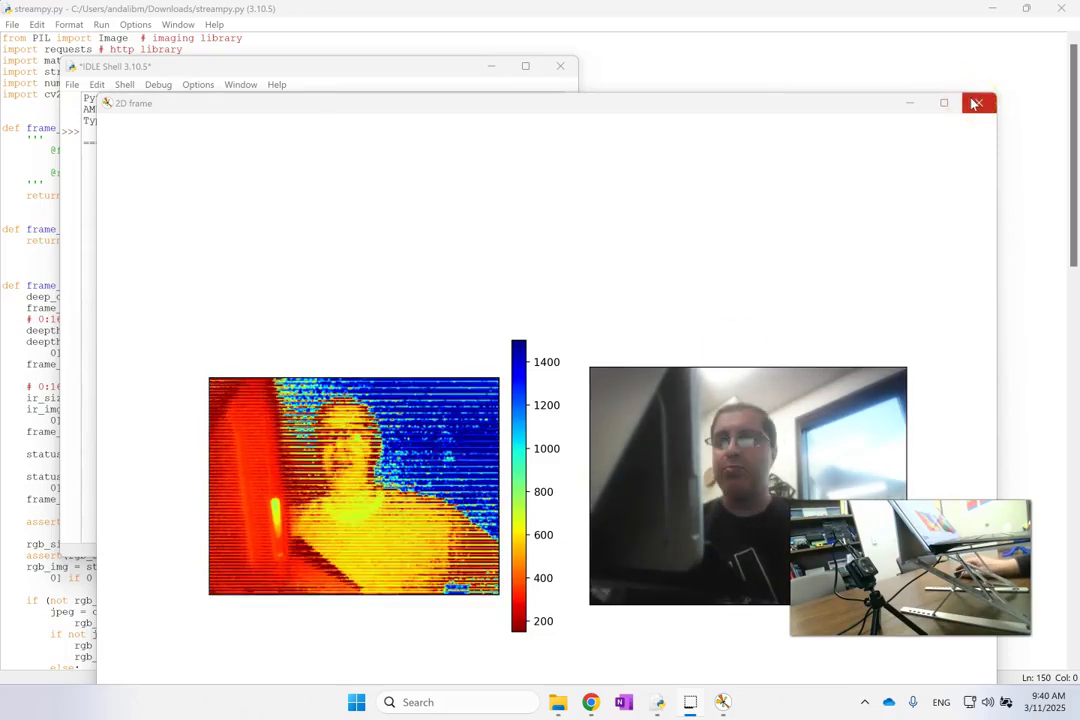
pyautogui.click(721, 57)
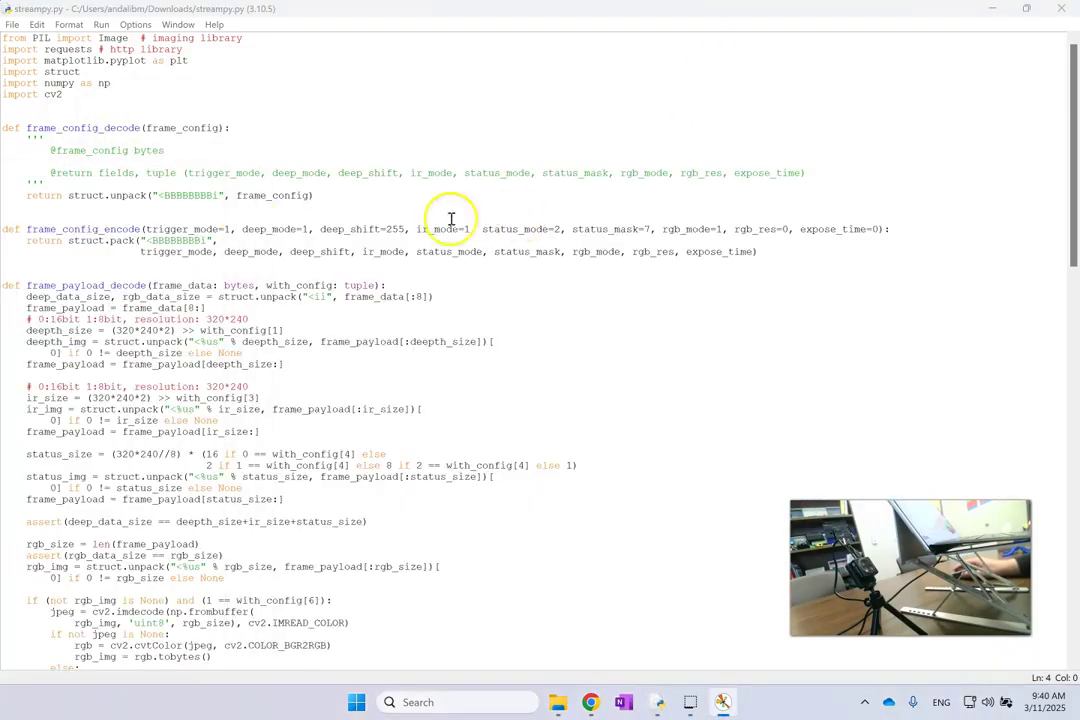
pyautogui.click(112, 230)
pyautogui.scroll(-7, 150, 306)
pyautogui.scroll(-10, 160, 310)
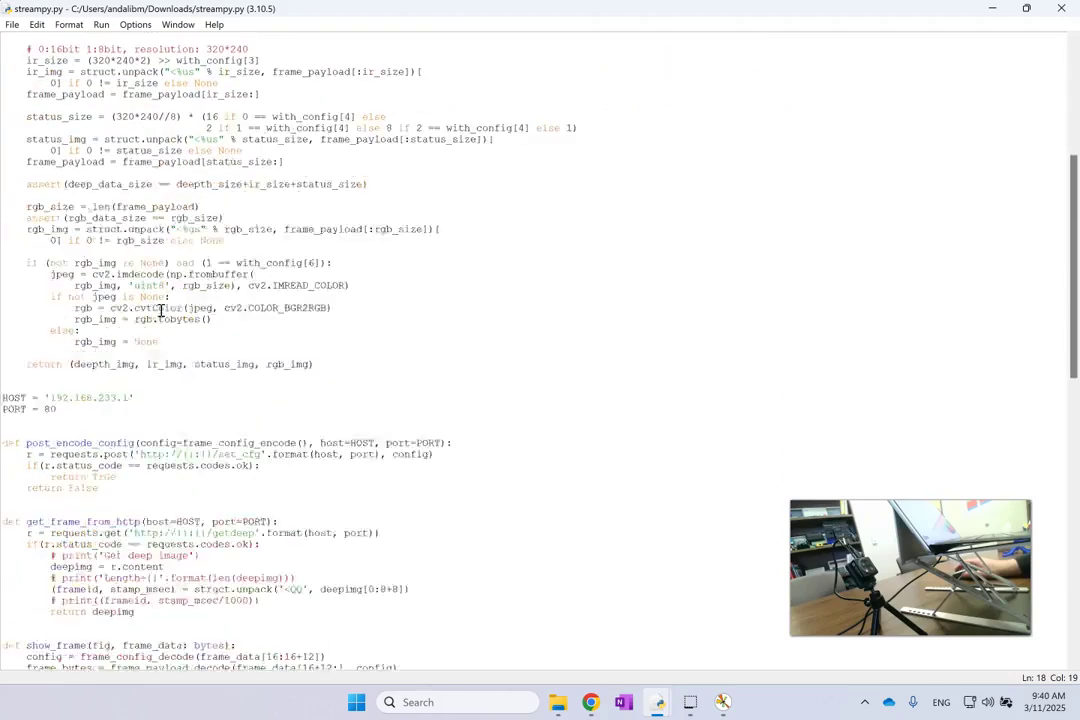
pyautogui.scroll(-5, 118, 467)
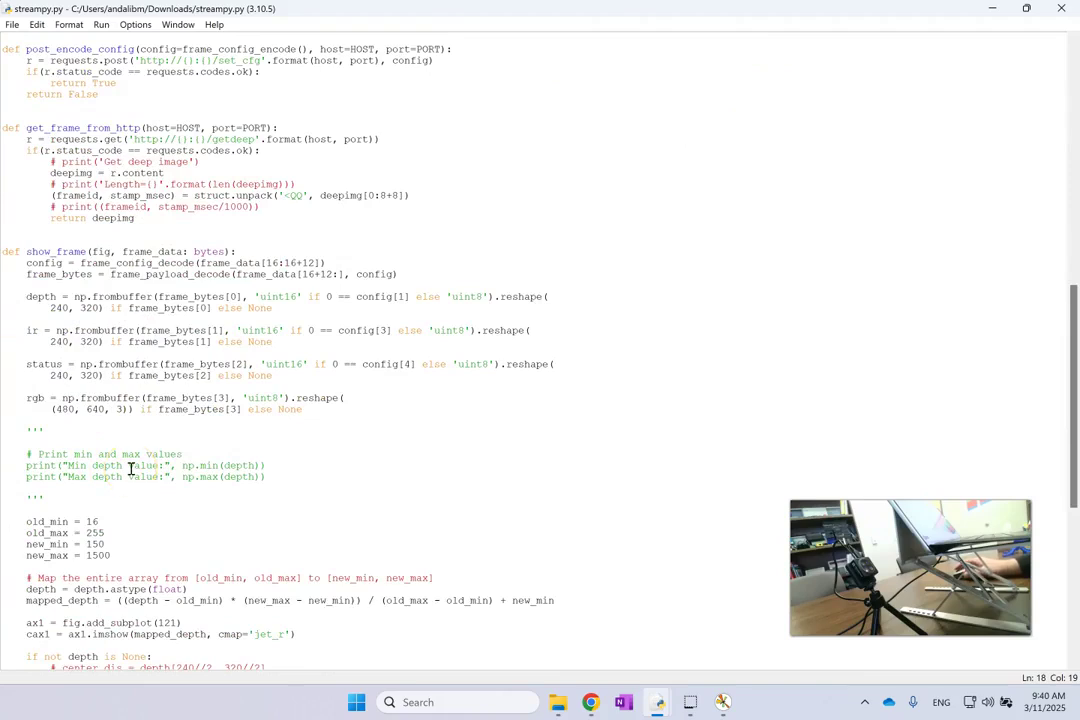
# Examine the commented-out min and max depth prints in show_frame and the old_min, old_max, new_min and new_max values
pyautogui.scroll(-2, 130, 468)
pyautogui.moveTo(65, 441); pyautogui.dragTo(9, 392)
pyautogui.click(195, 286)
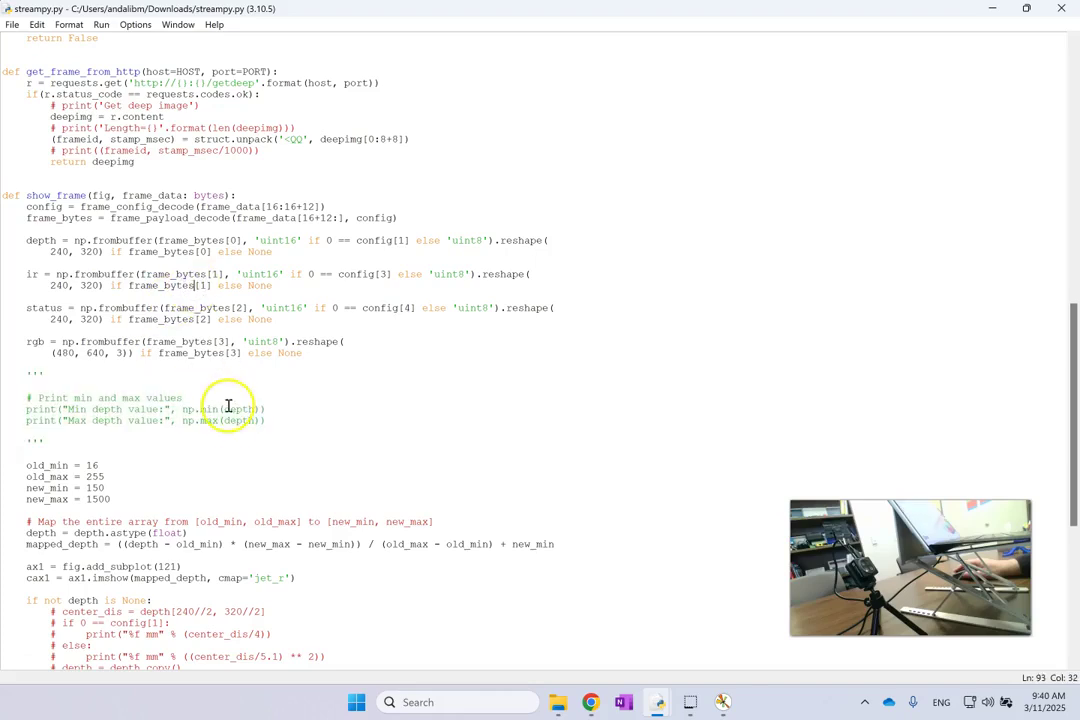
pyautogui.scroll(-2, 230, 412)
pyautogui.click(85, 410)
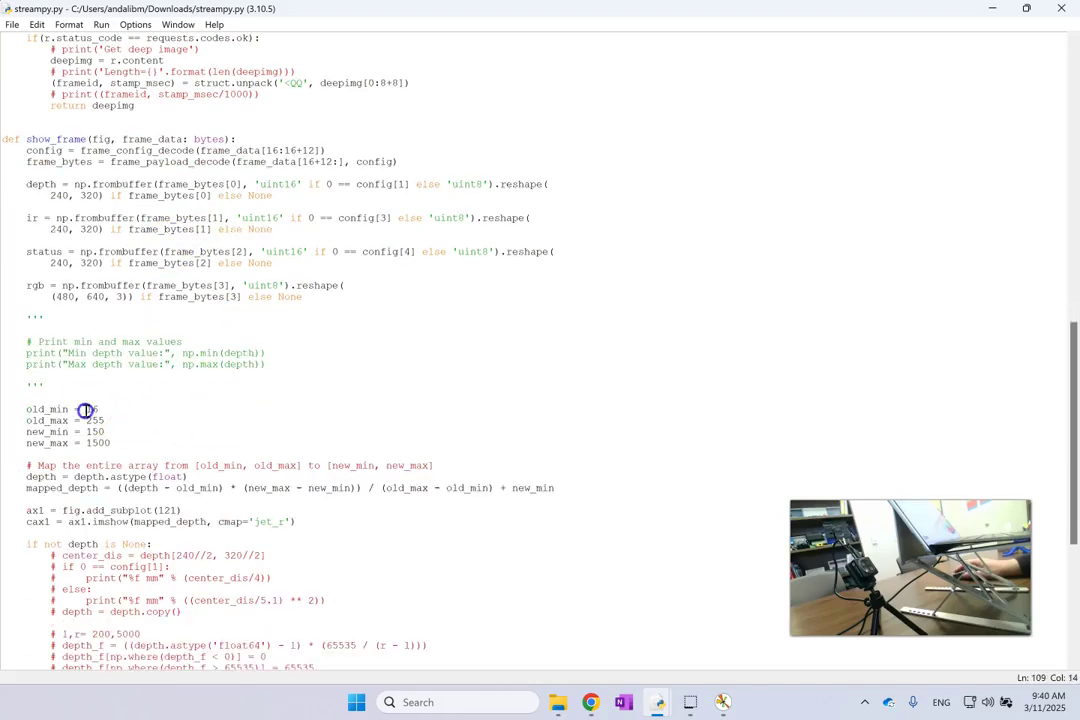
pyautogui.click(108, 352)
pyautogui.scroll(-2, 113, 351)
pyautogui.click(95, 375)
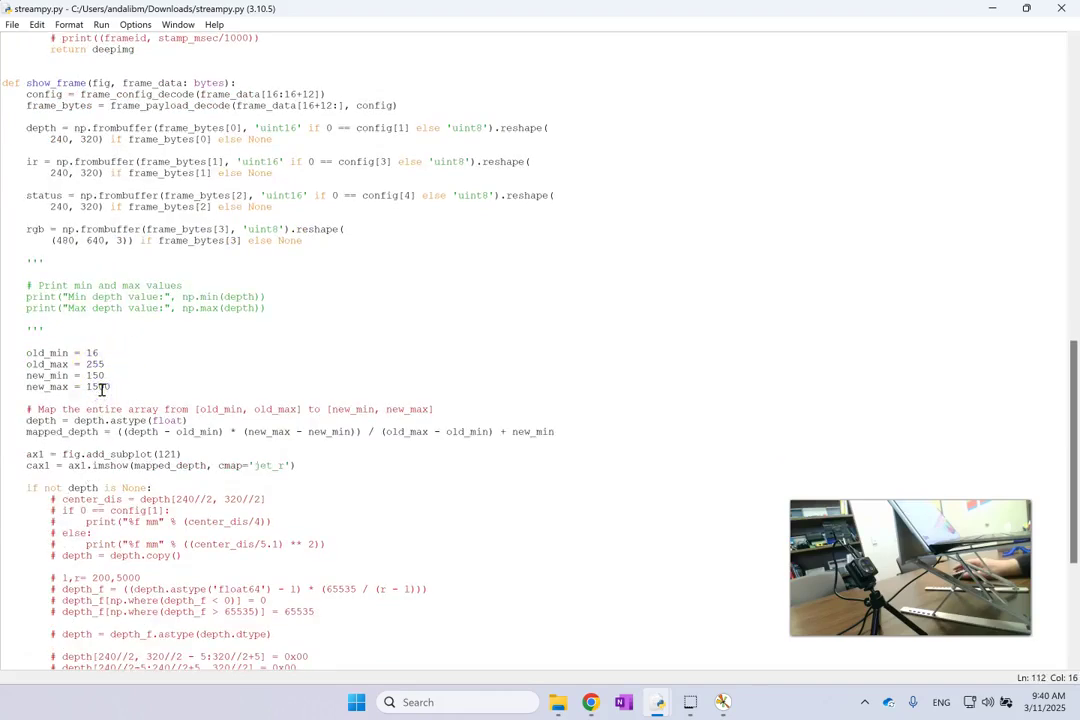
# Examine the mapped_depth formula, the new_min and new_max range it uses and the conversion of depth to float
pyautogui.scroll(-2, 101, 389)
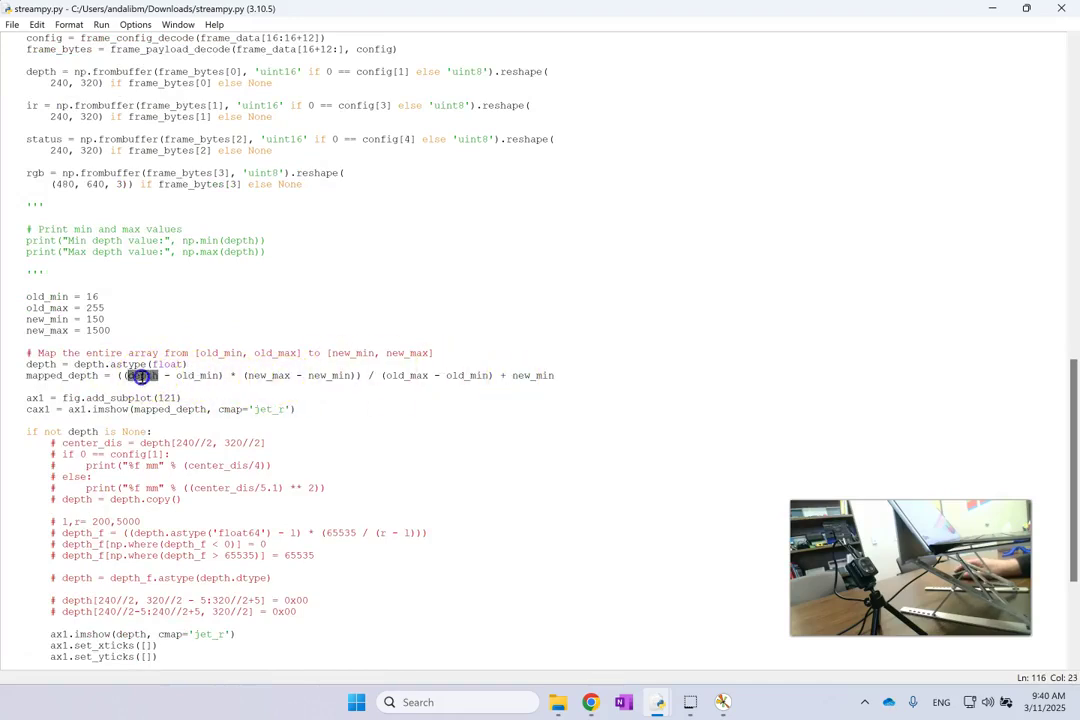
pyautogui.doubleClick(66, 376)
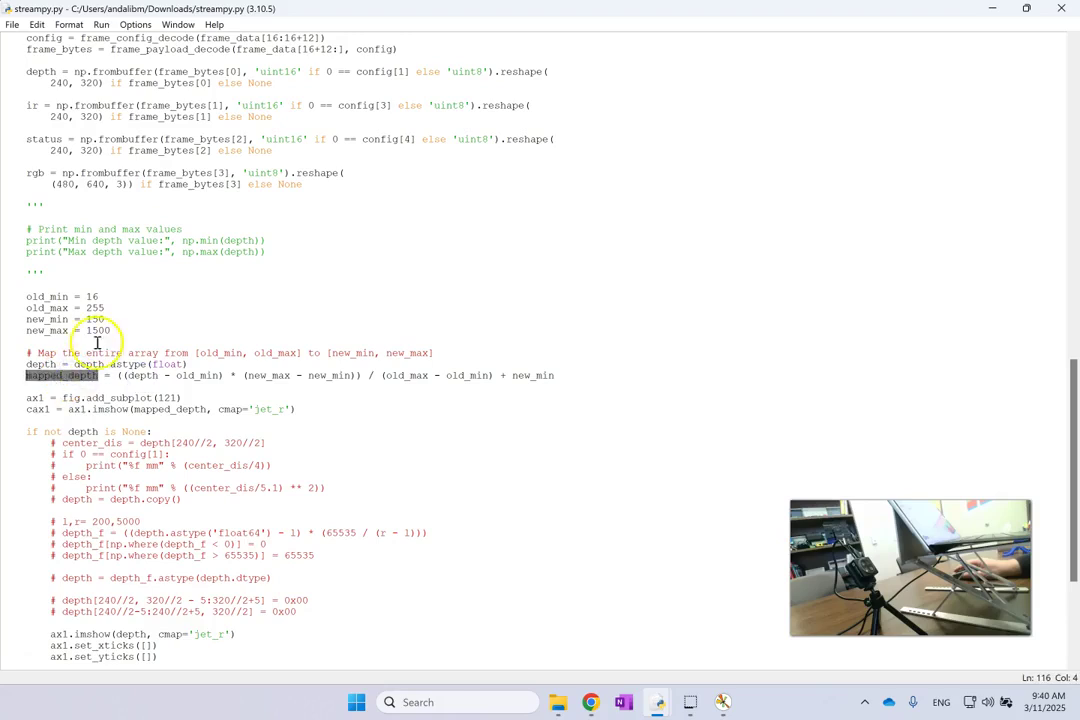
pyautogui.moveTo(112, 331); pyautogui.dragTo(30, 323)
pyautogui.click(262, 316)
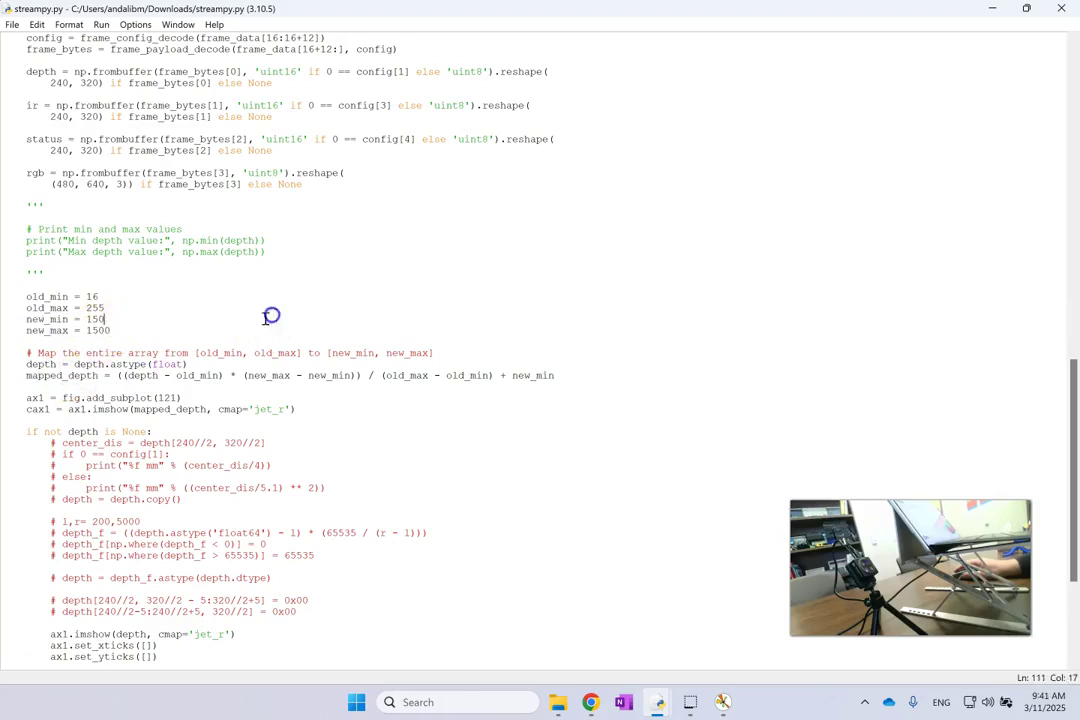
pyautogui.doubleClick(168, 366)
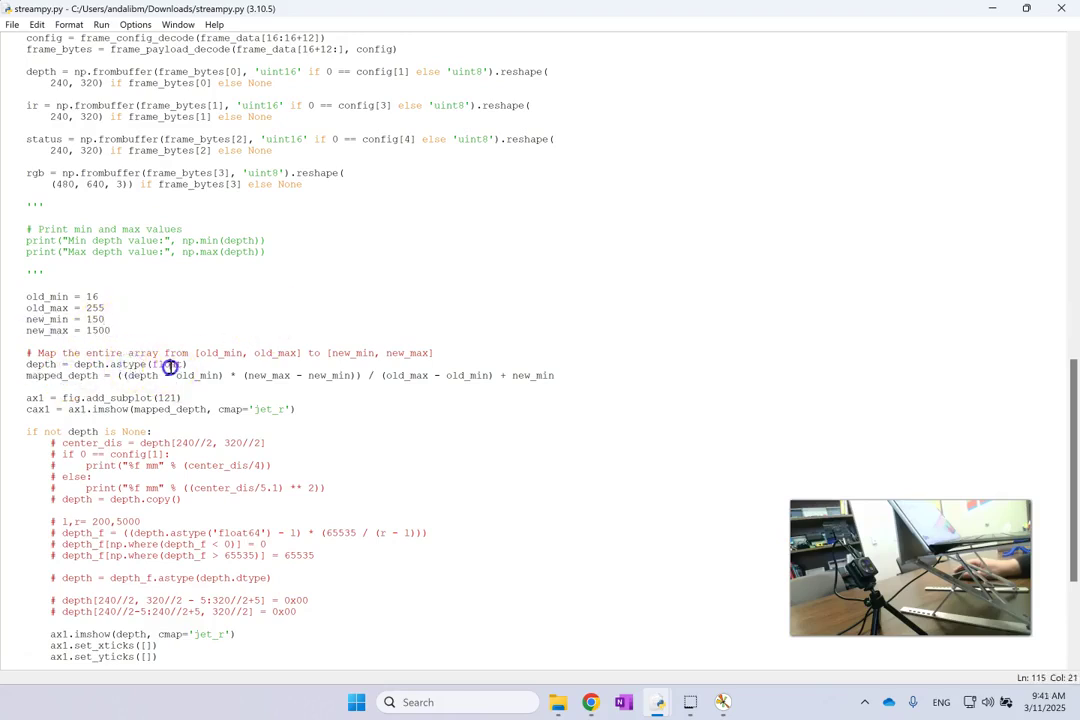
pyautogui.doubleClick(88, 365)
pyautogui.scroll(3, 300, 372)
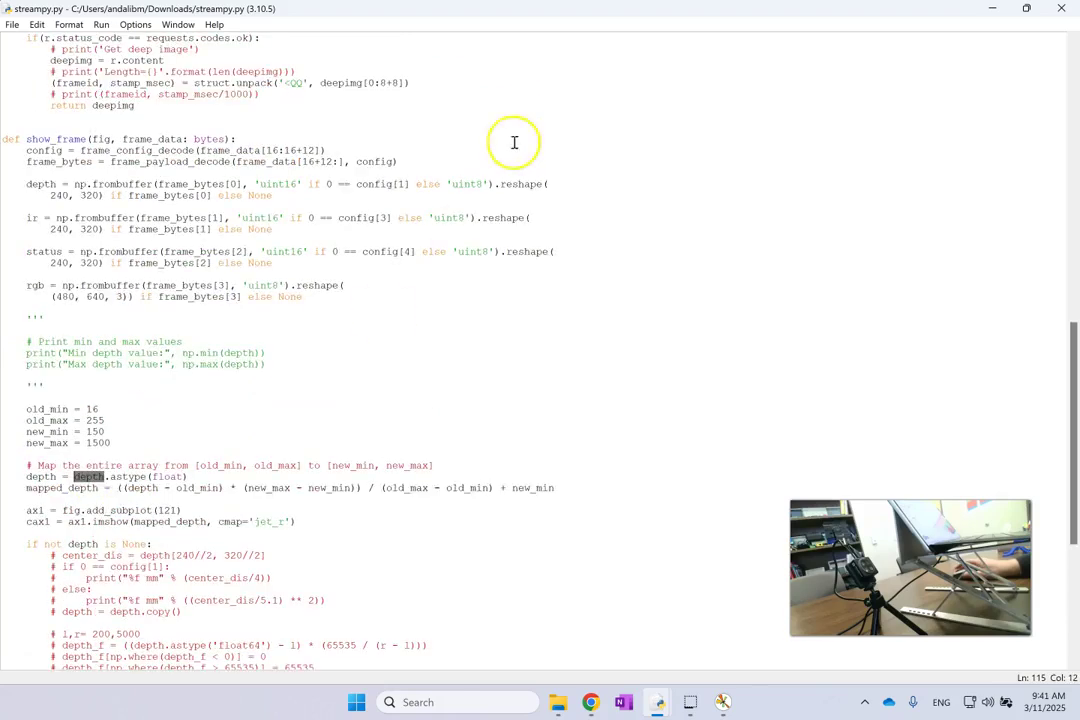
# Examine the uint8 depth type, the new_max value and the mapped_depth conversion line in show_frame
pyautogui.doubleClick(463, 183)
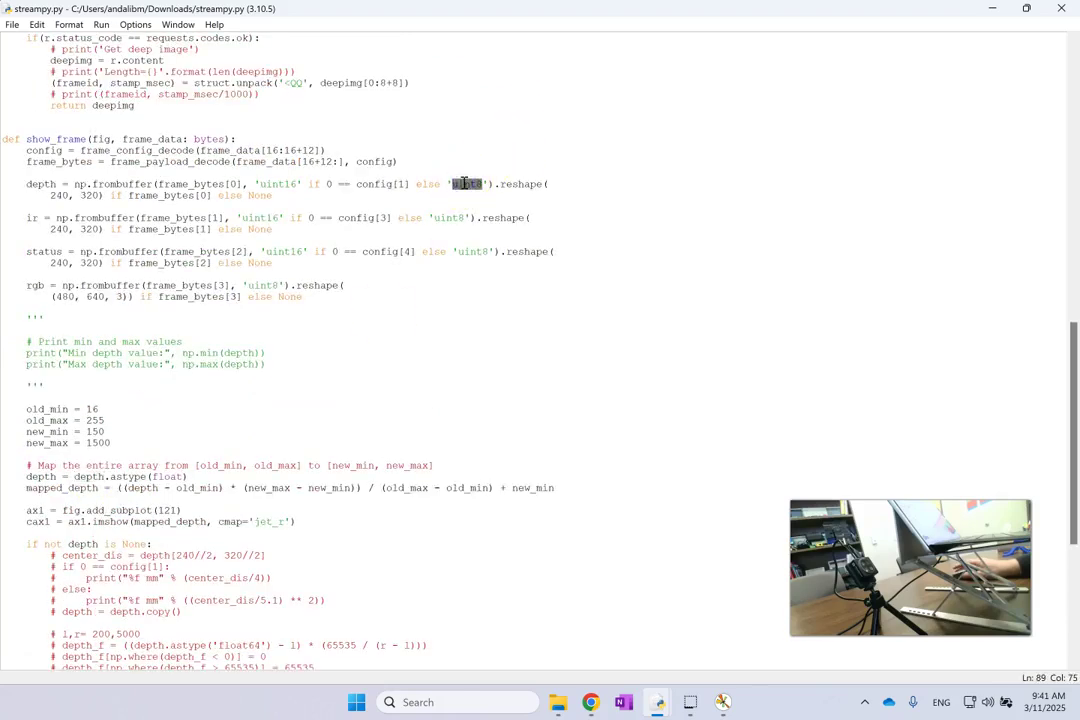
pyautogui.doubleClick(101, 443)
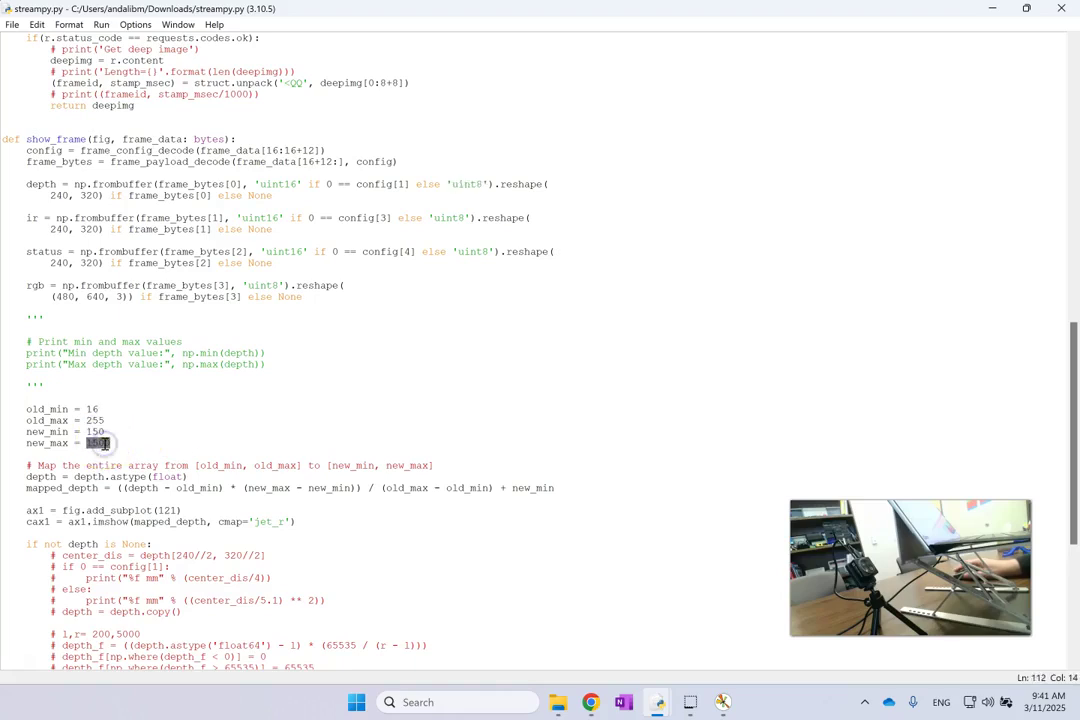
pyautogui.scroll(-10, 143, 437)
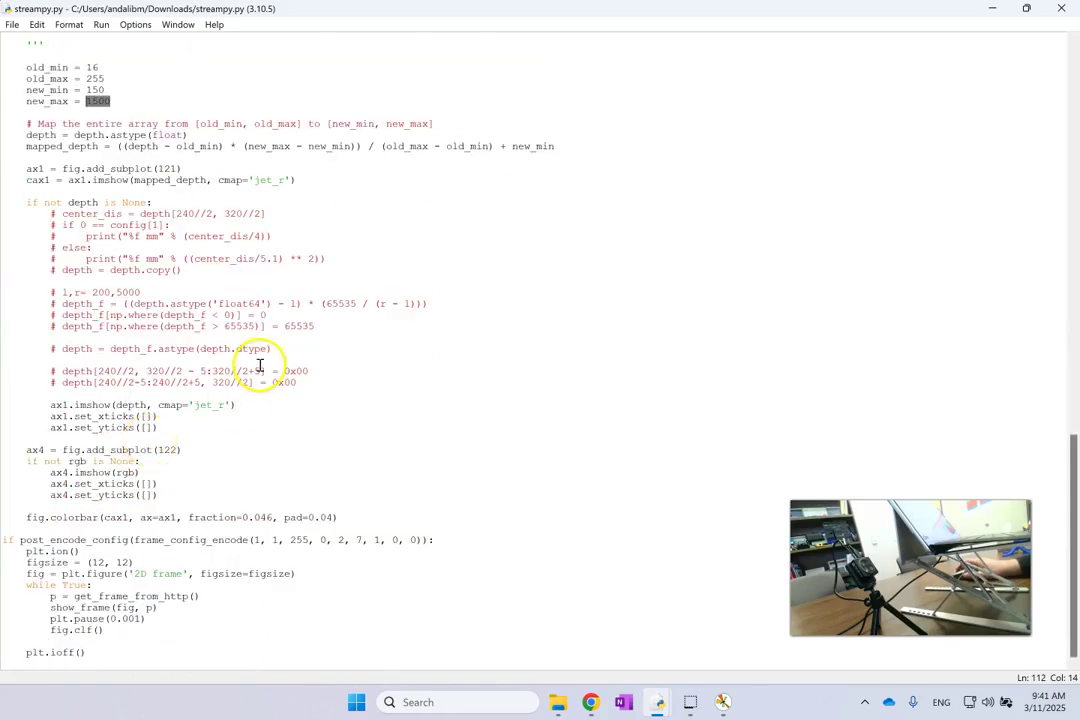
pyautogui.click(172, 133)
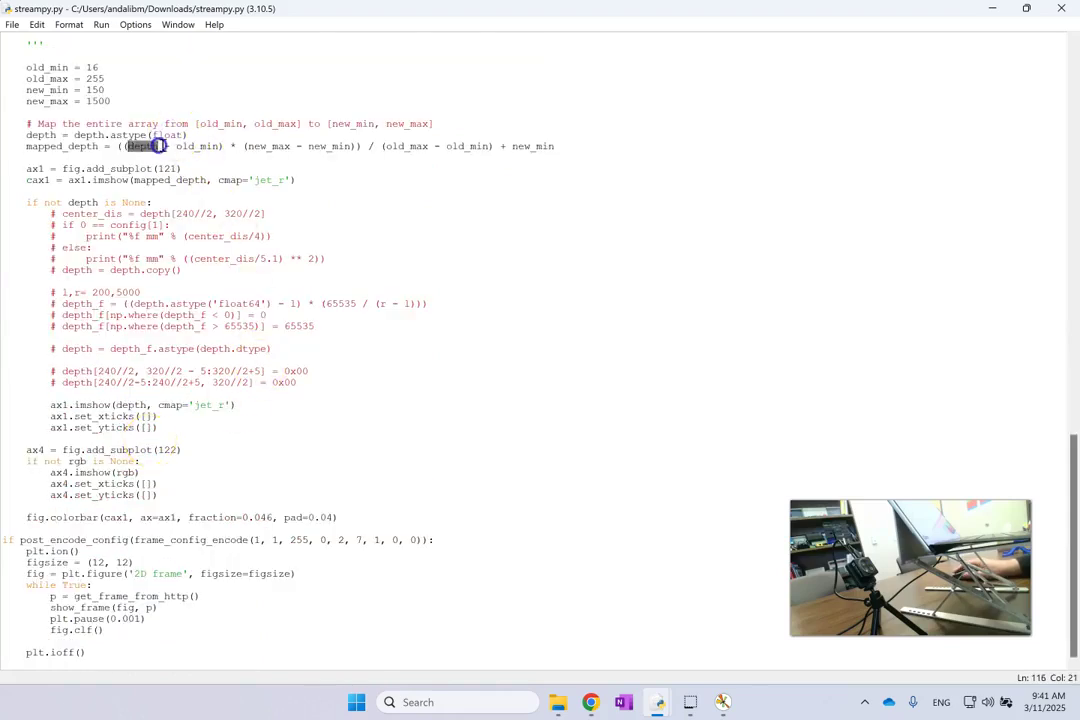
pyautogui.click(309, 147)
pyautogui.moveTo(574, 145); pyautogui.dragTo(48, 146)
pyautogui.click(68, 146)
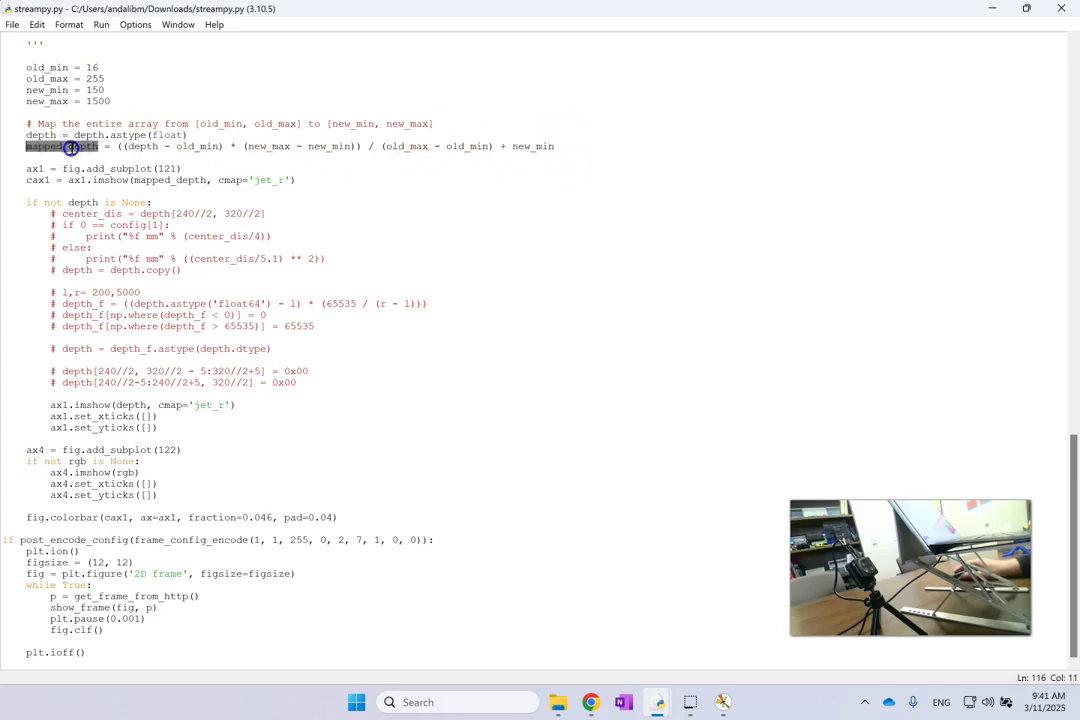
# Replace depth with mapped_depth in the ax1.imshow call inside the "if not depth is None" block
pyautogui.doubleClick(160, 180)
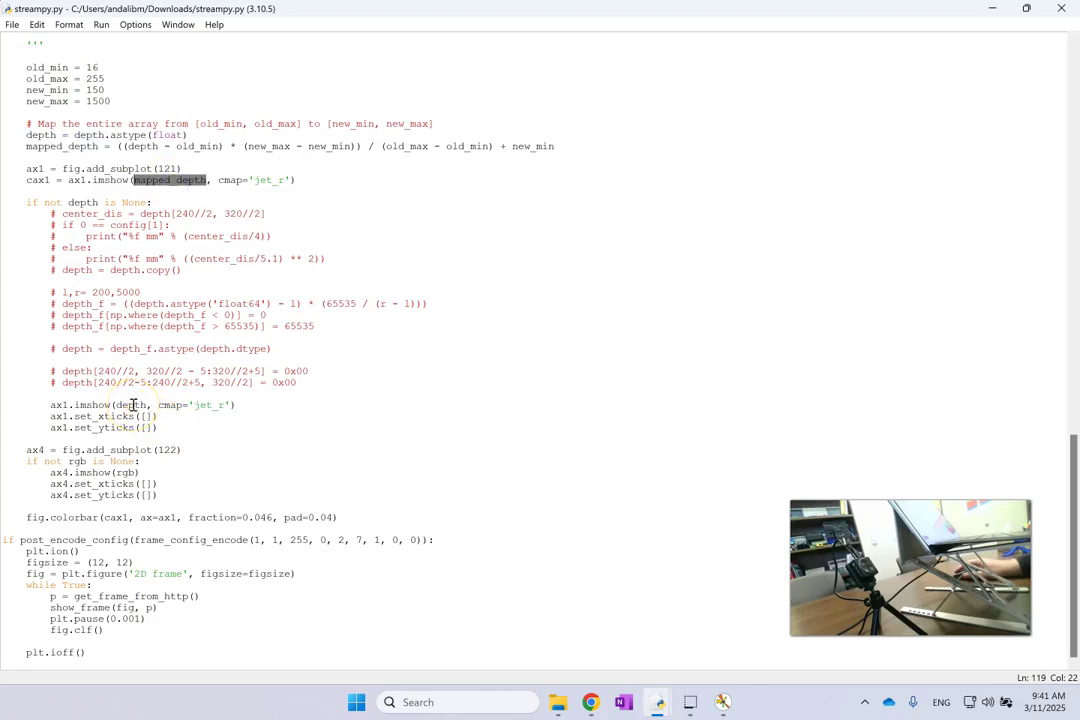
pyautogui.doubleClick(133, 405)
pyautogui.doubleClick(190, 180)
pyautogui.hotkey('ctrl', 'c')
pyautogui.click(133, 408)
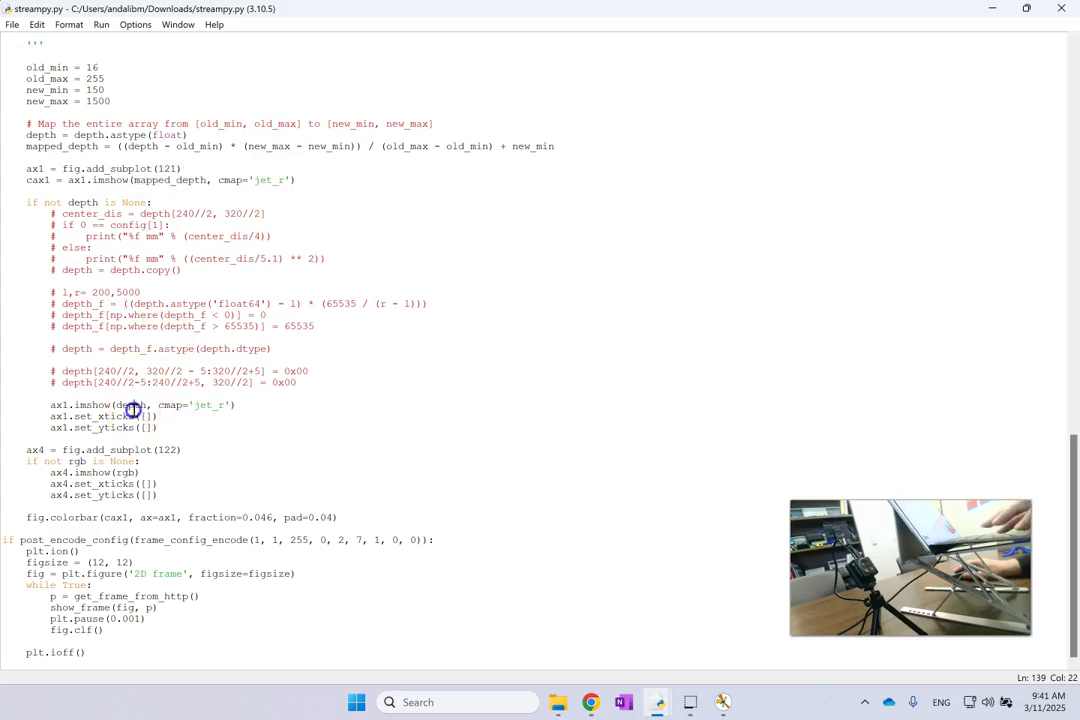
pyautogui.hotkey('ctrl', 'v')
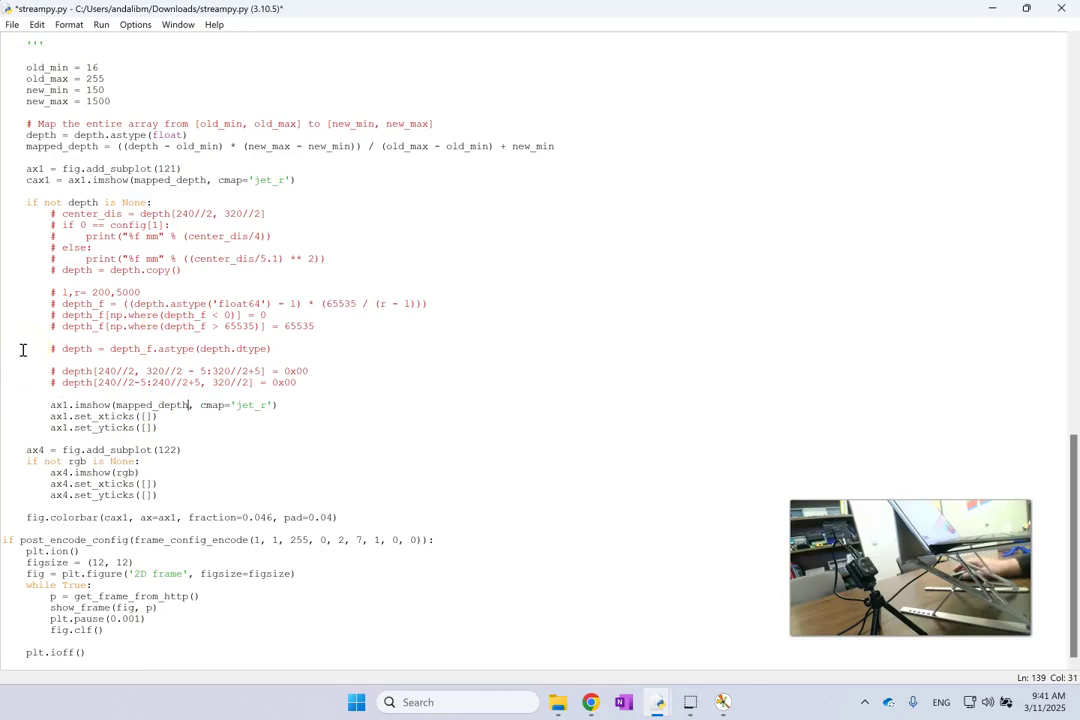
# Save streampy.py and run the module to stream the mapped depth and RGB frames
pyautogui.click(13, 24)
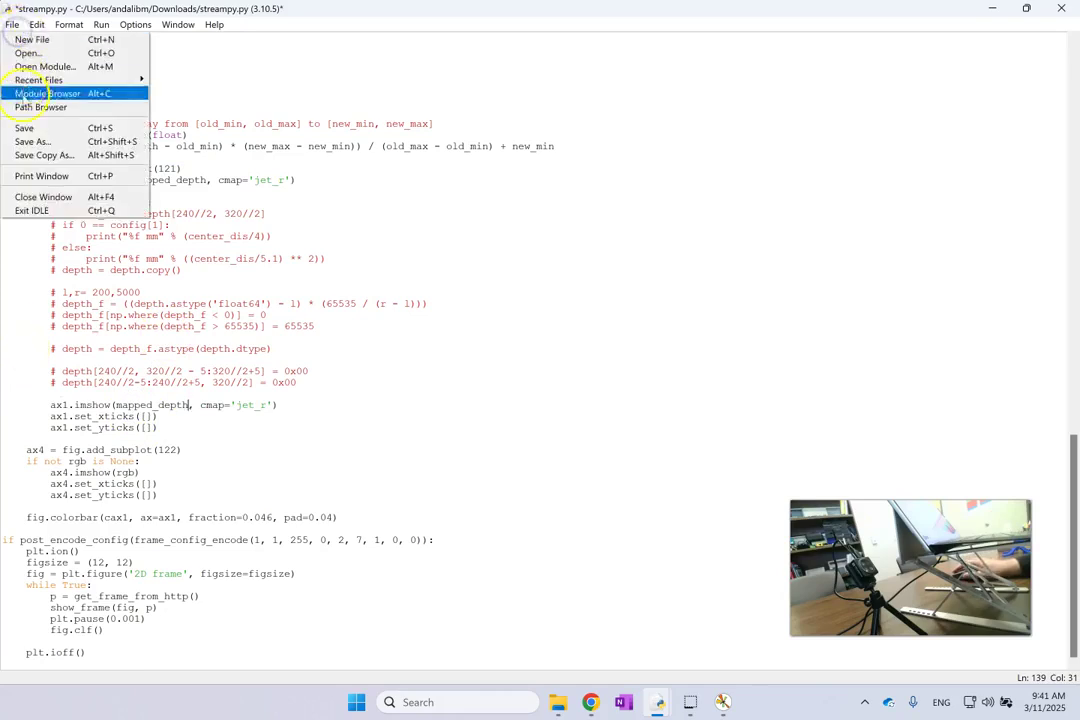
pyautogui.click(20, 125)
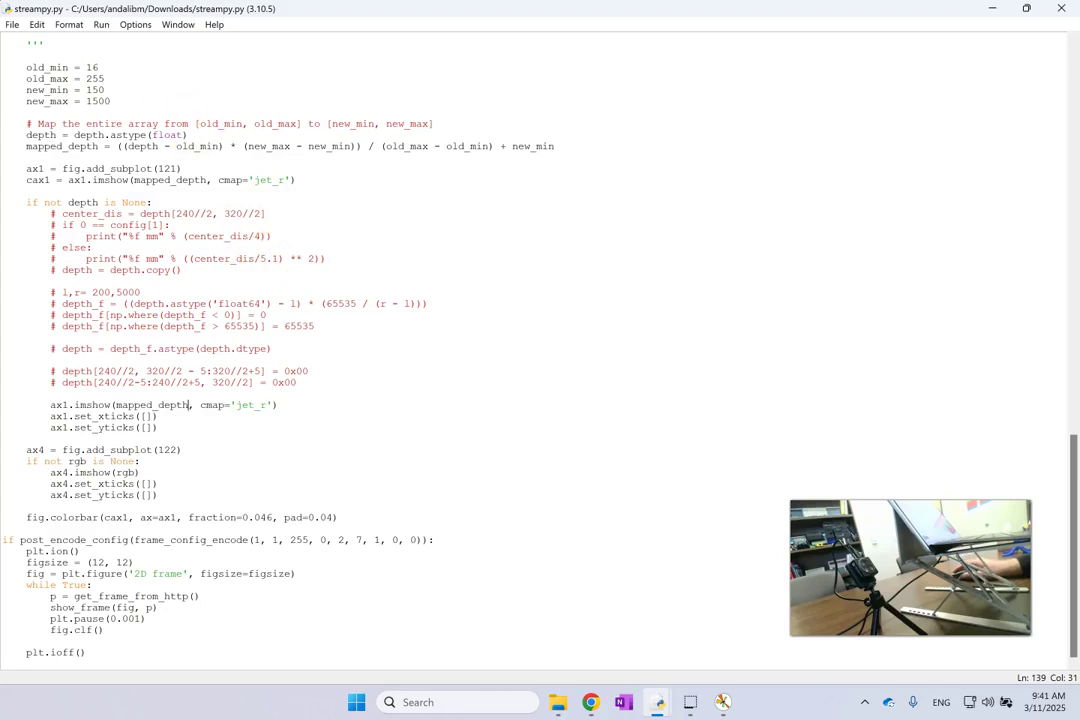
pyautogui.click(104, 25)
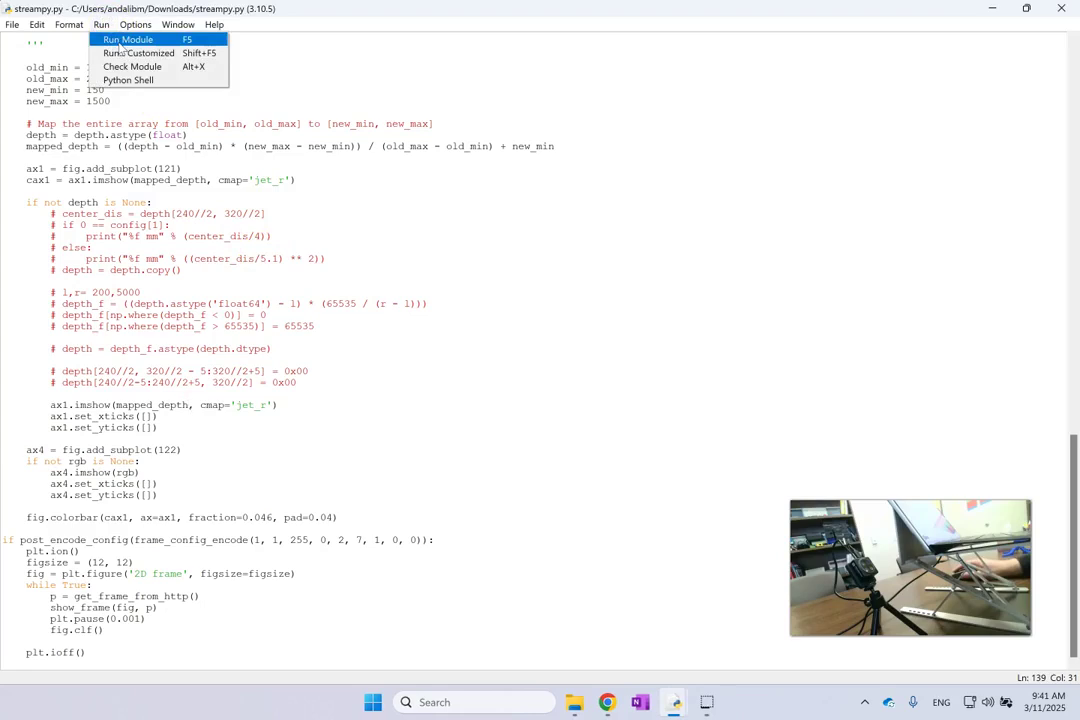
pyautogui.click(121, 42)
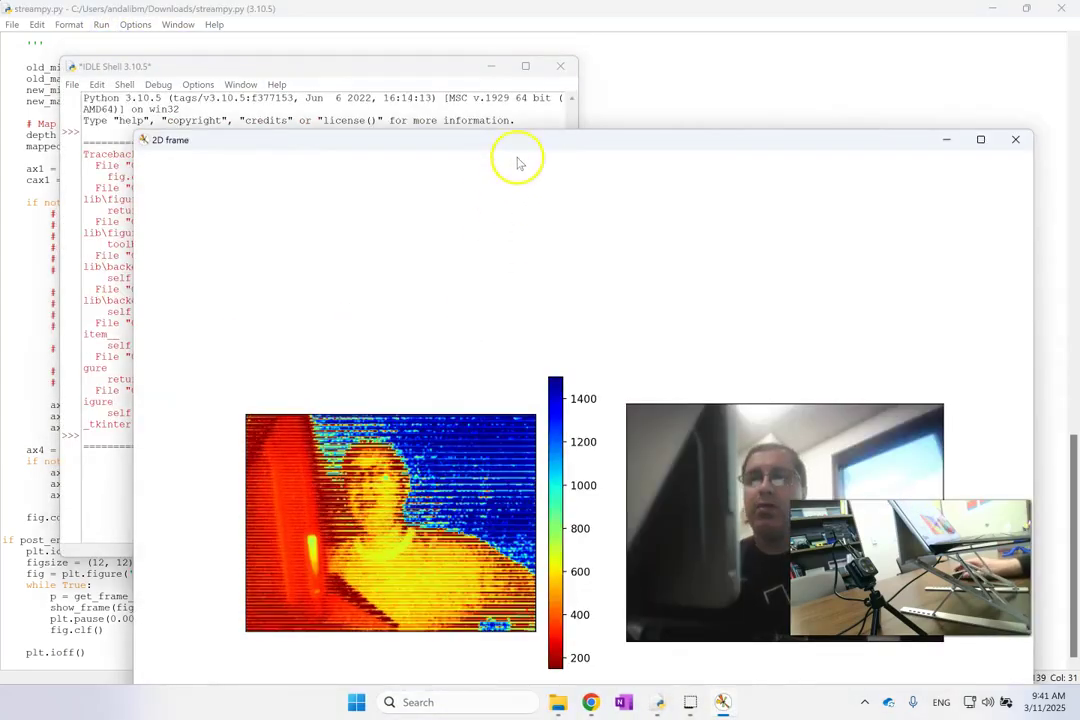
# Move the 2D frame window fully into view, examine the depth colour bar's range against the live image and close the window
pyautogui.moveTo(519, 157); pyautogui.dragTo(451, 72)
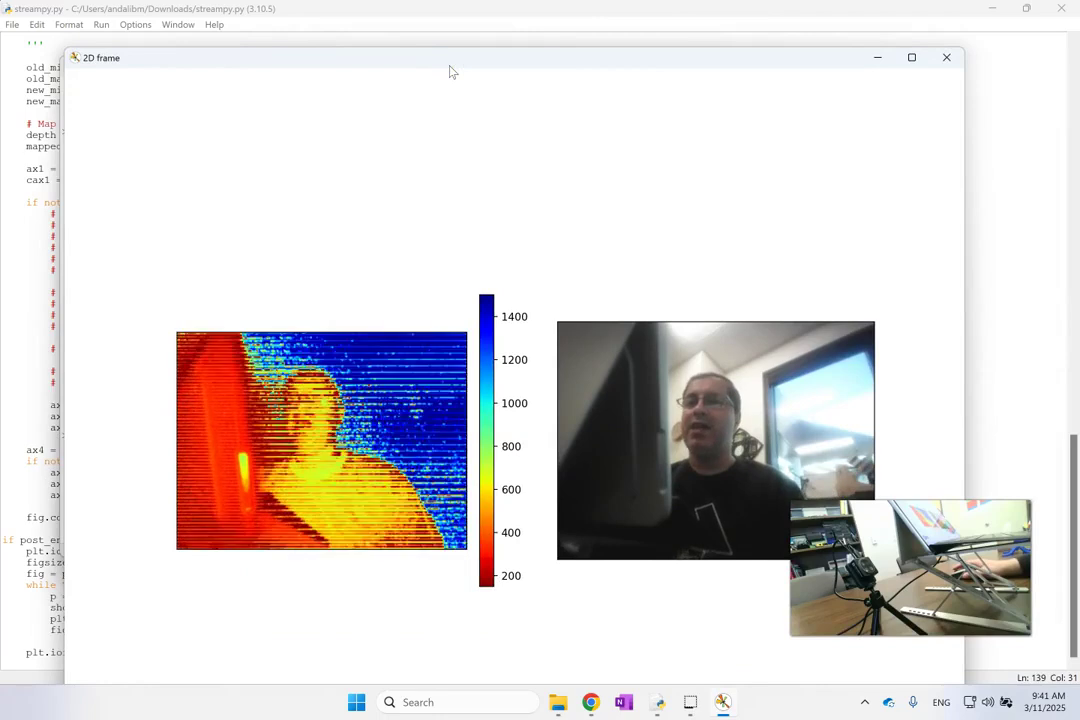
pyautogui.click(496, 306)
pyautogui.moveTo(496, 306); pyautogui.dragTo(493, 575)
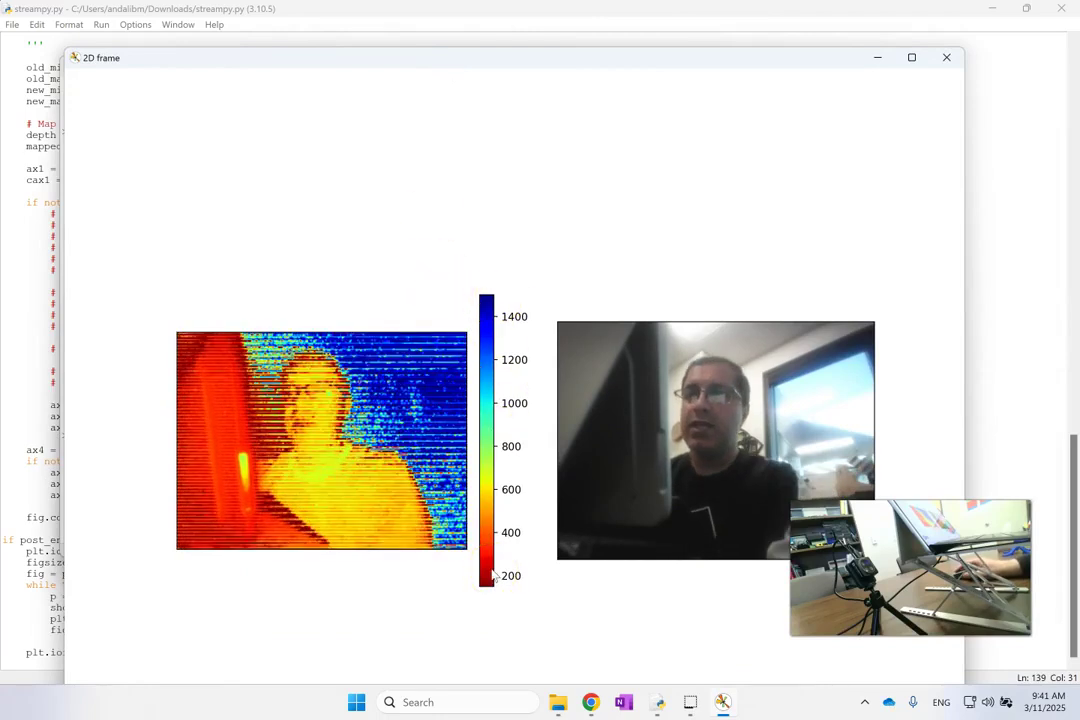
pyautogui.moveTo(502, 310); pyautogui.dragTo(519, 548)
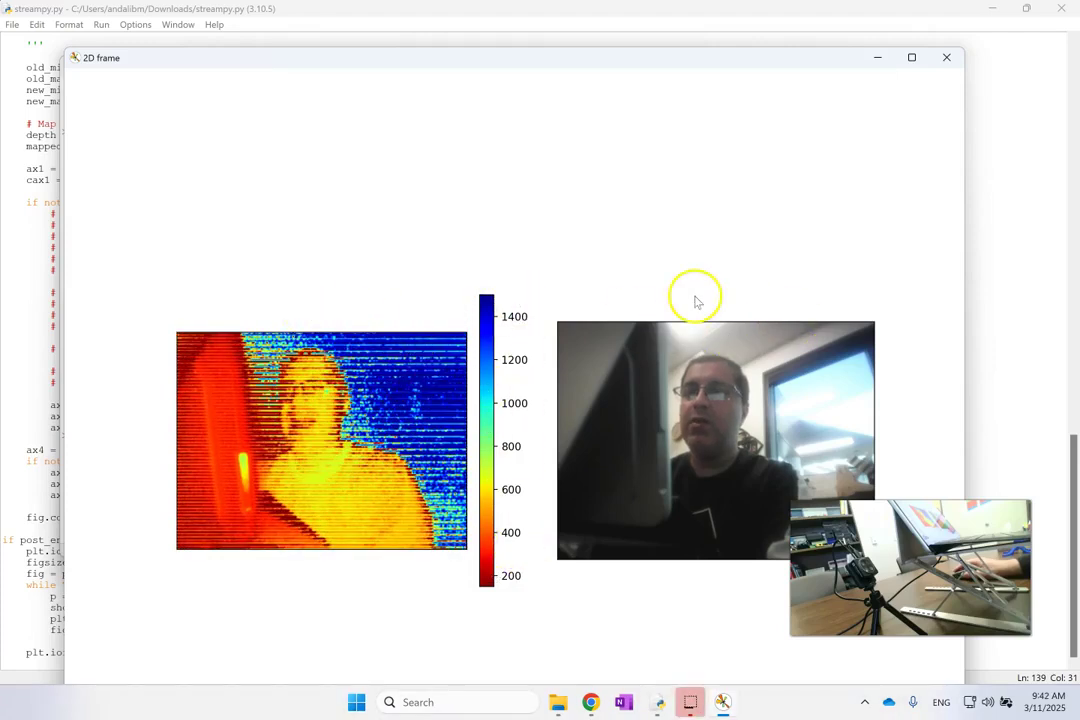
pyautogui.click(18, 302)
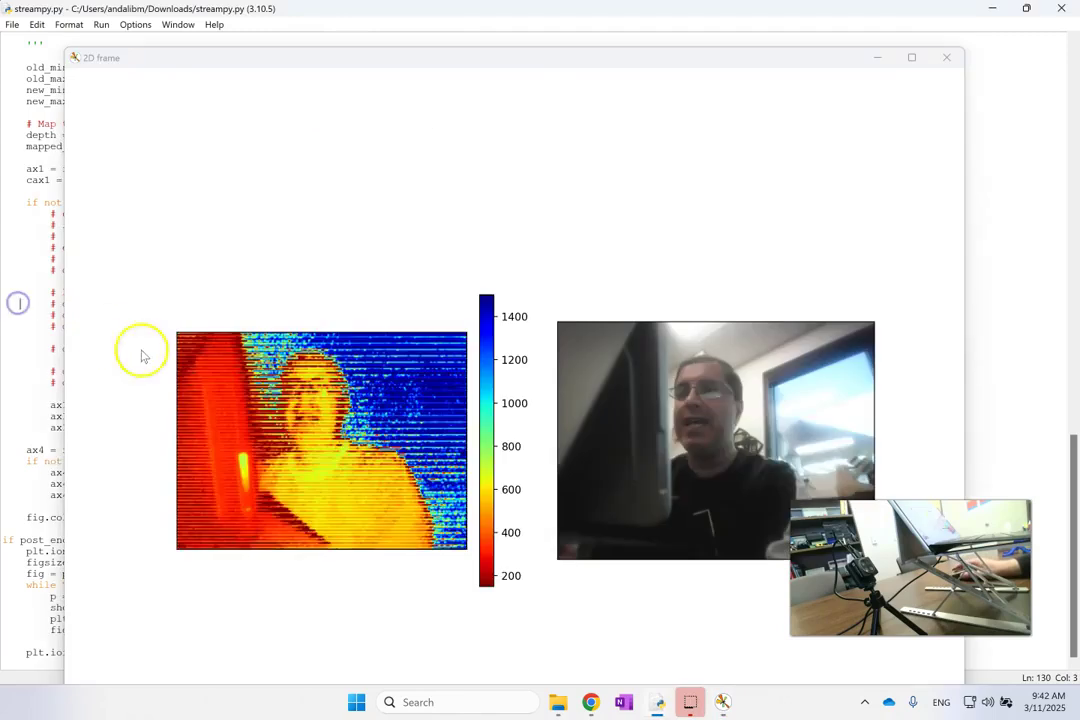
pyautogui.click(944, 58)
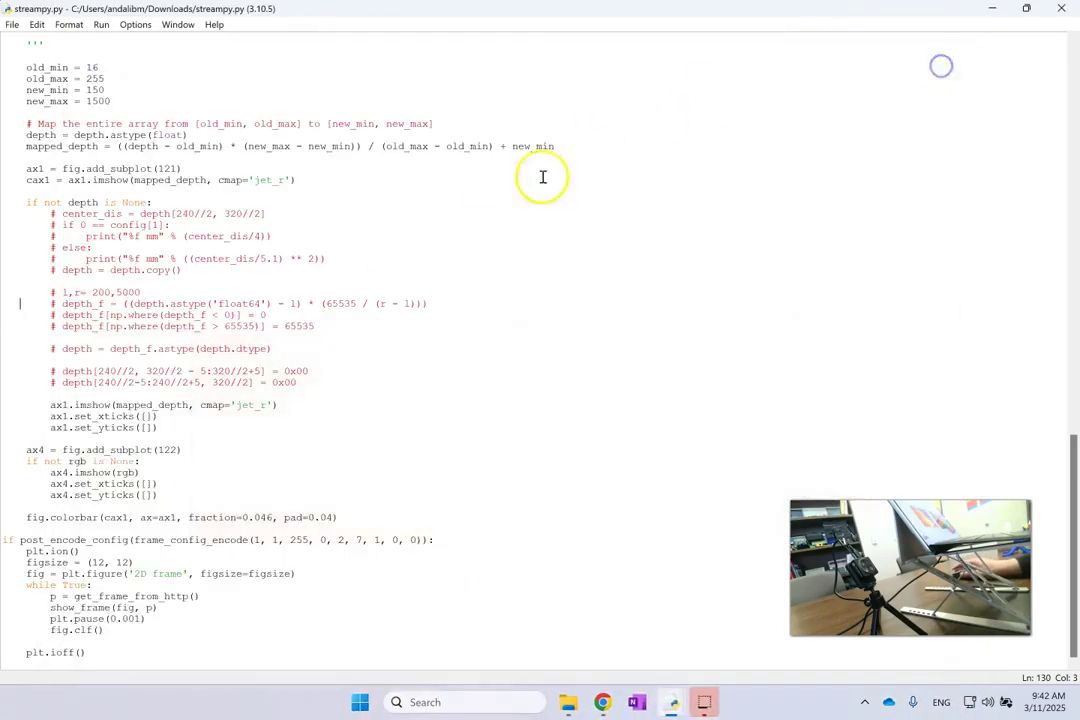
# Delete the commented-out lines from center_dis to the last 0x00 assignment in the "if not depth is None" block
pyautogui.scroll(5, 319, 363)
pyautogui.scroll(-2, 319, 363)
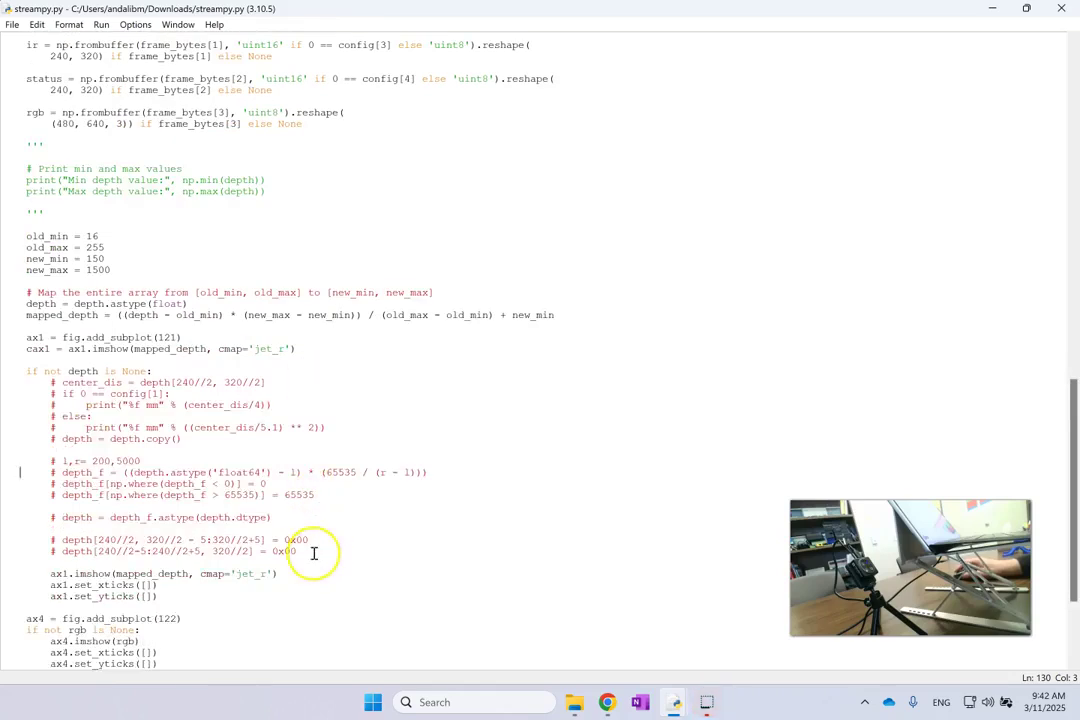
pyautogui.moveTo(301, 548); pyautogui.dragTo(32, 384)
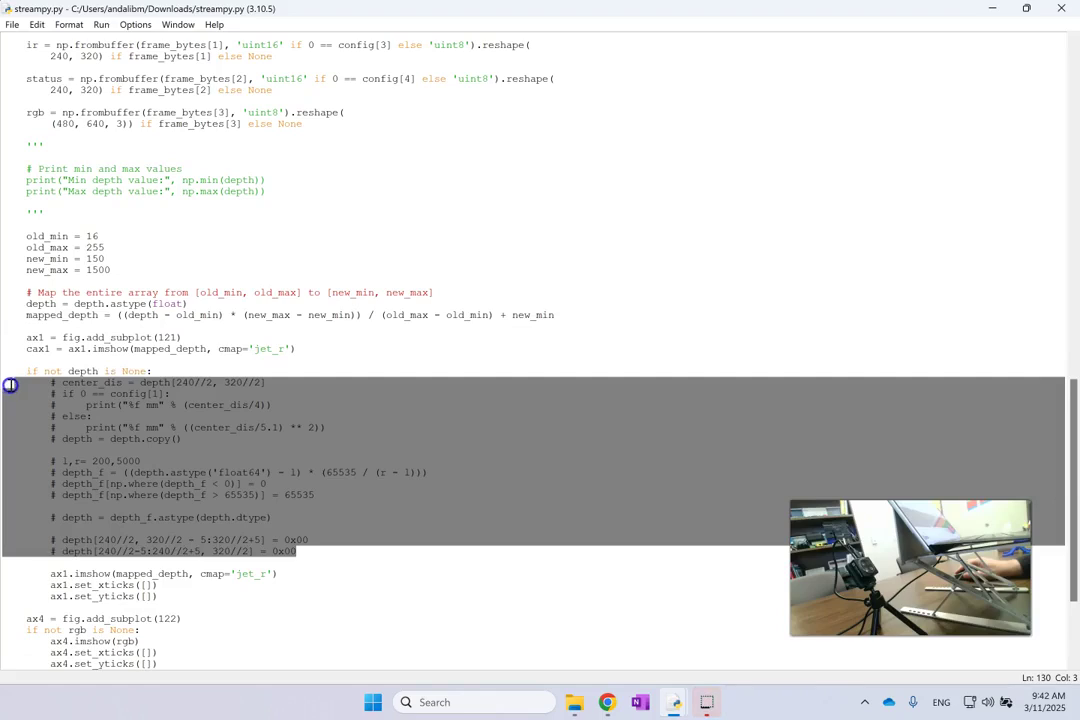
pyautogui.press('BackSpace')
pyautogui.press('BackSpace')
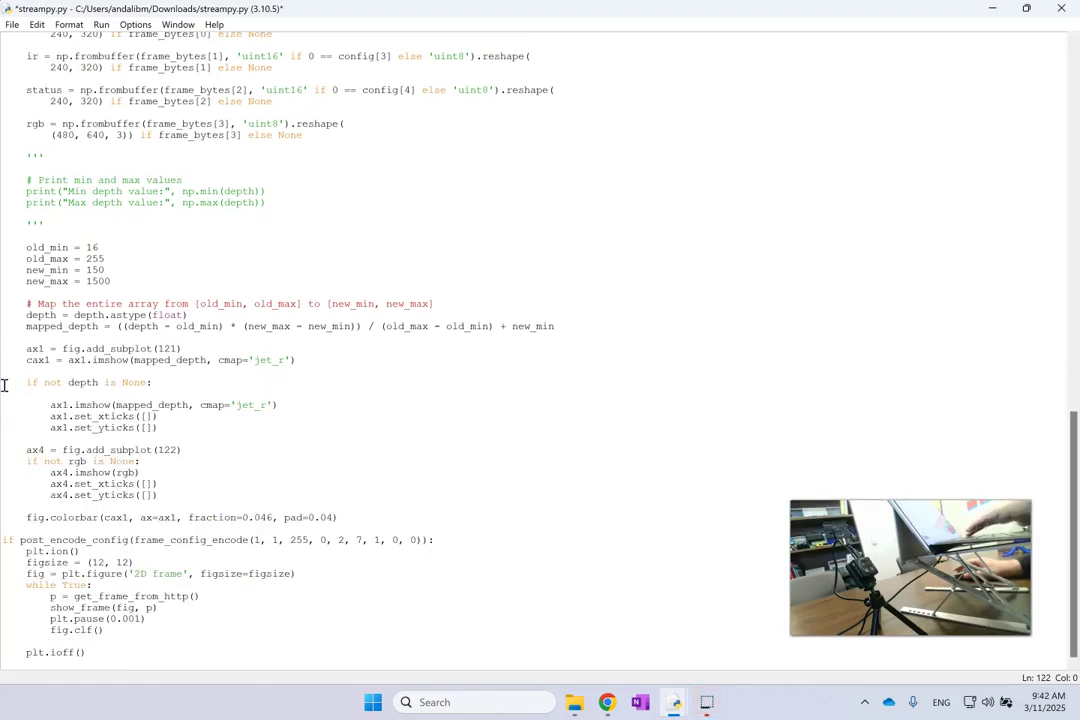
# Review the cleaned-up streampy.py from show_frame and the streaming loop back up to the imports
pyautogui.scroll(2, 170, 310)
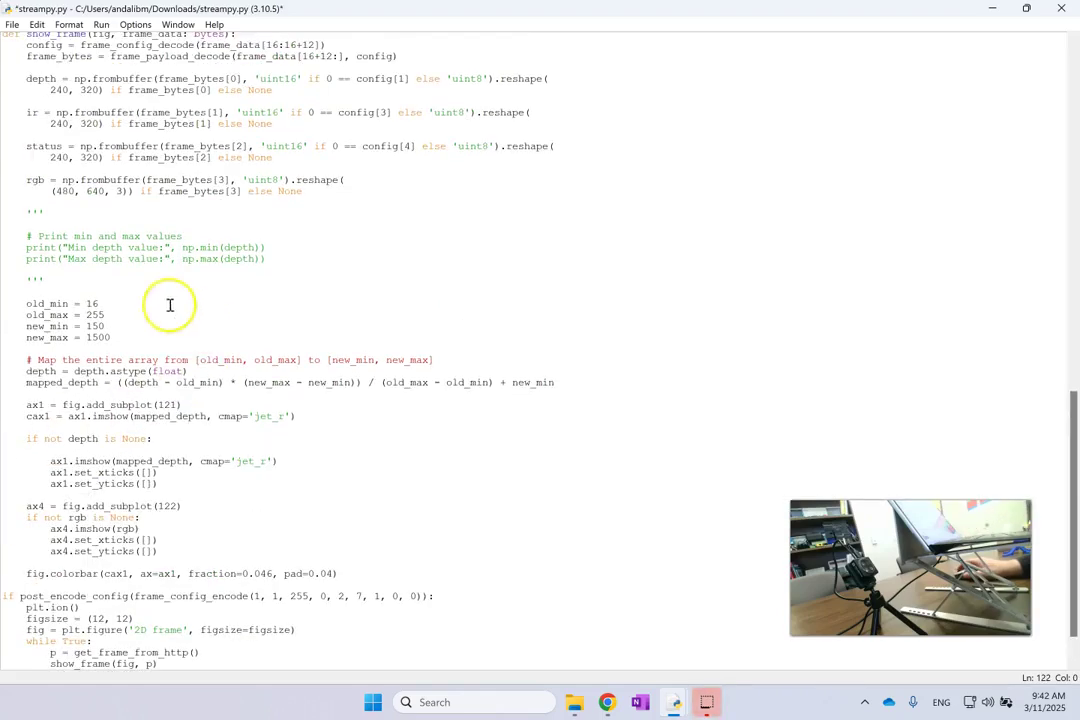
pyautogui.scroll(20, 134, 309)
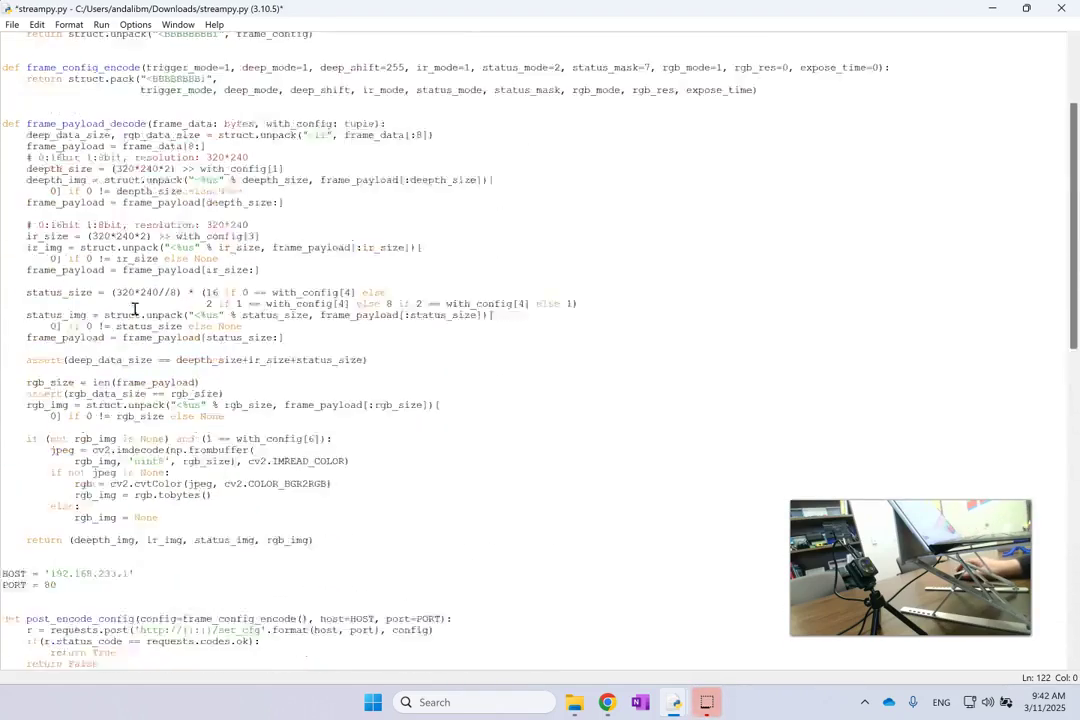
pyautogui.scroll(-20, 134, 309)
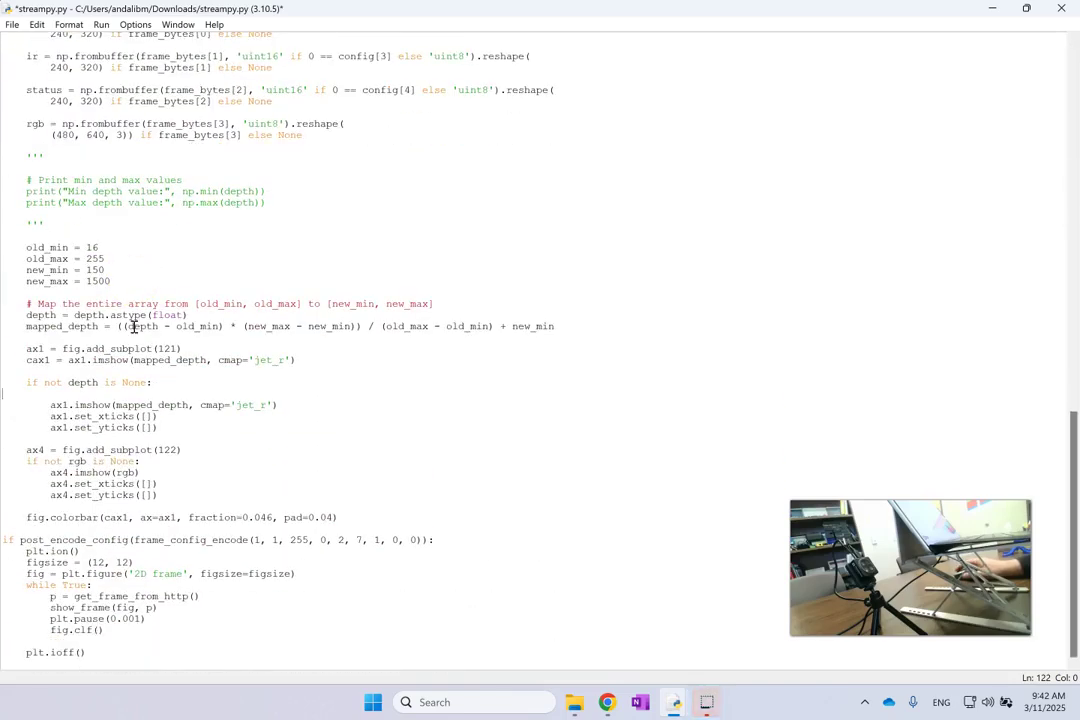
pyautogui.scroll(20, 134, 326)
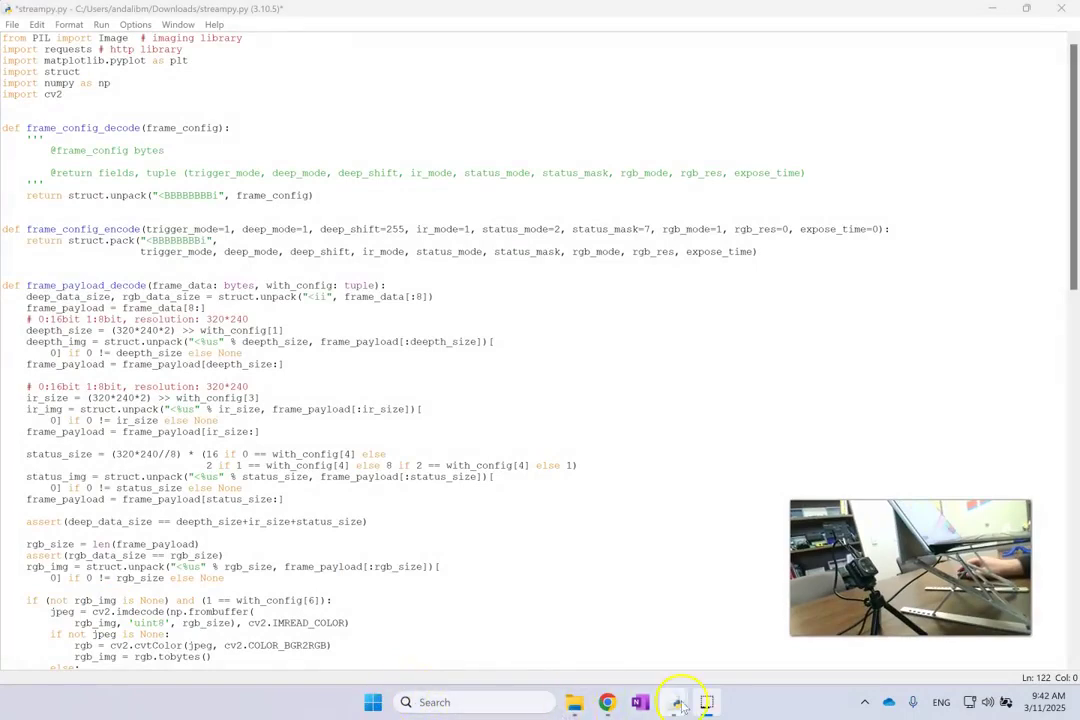
# Switch to the calvolumespy.py window, look through its streaming and volume calculation code, and close it
pyautogui.moveTo(678, 703)
pyautogui.click(550, 614)
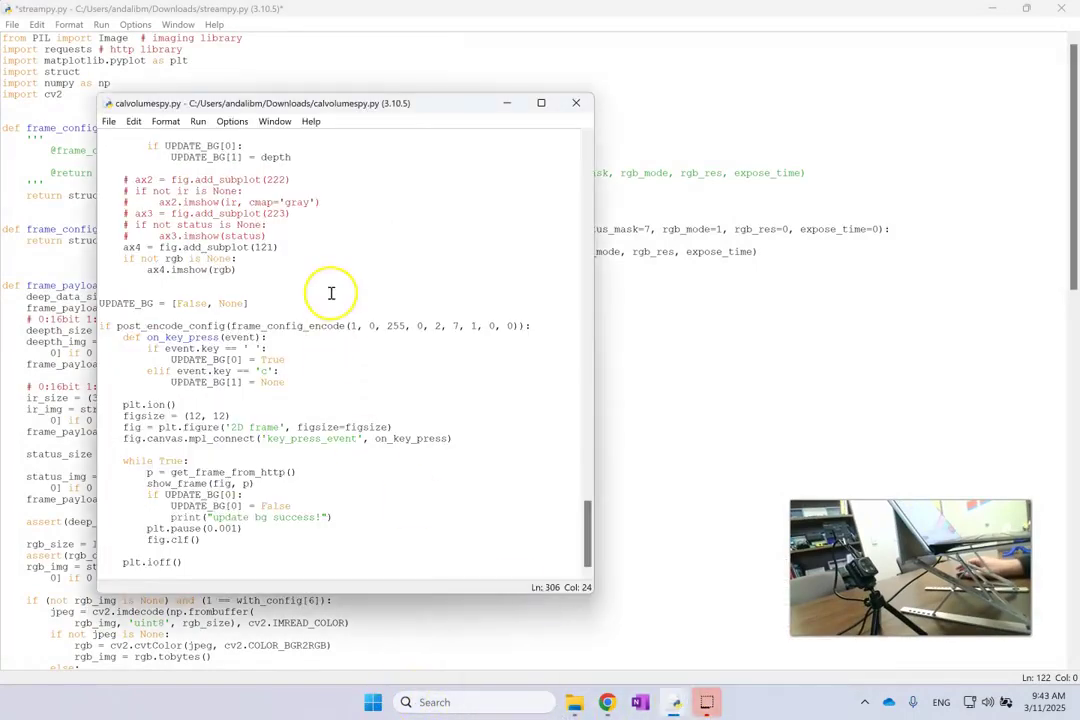
pyautogui.scroll(15, 331, 293)
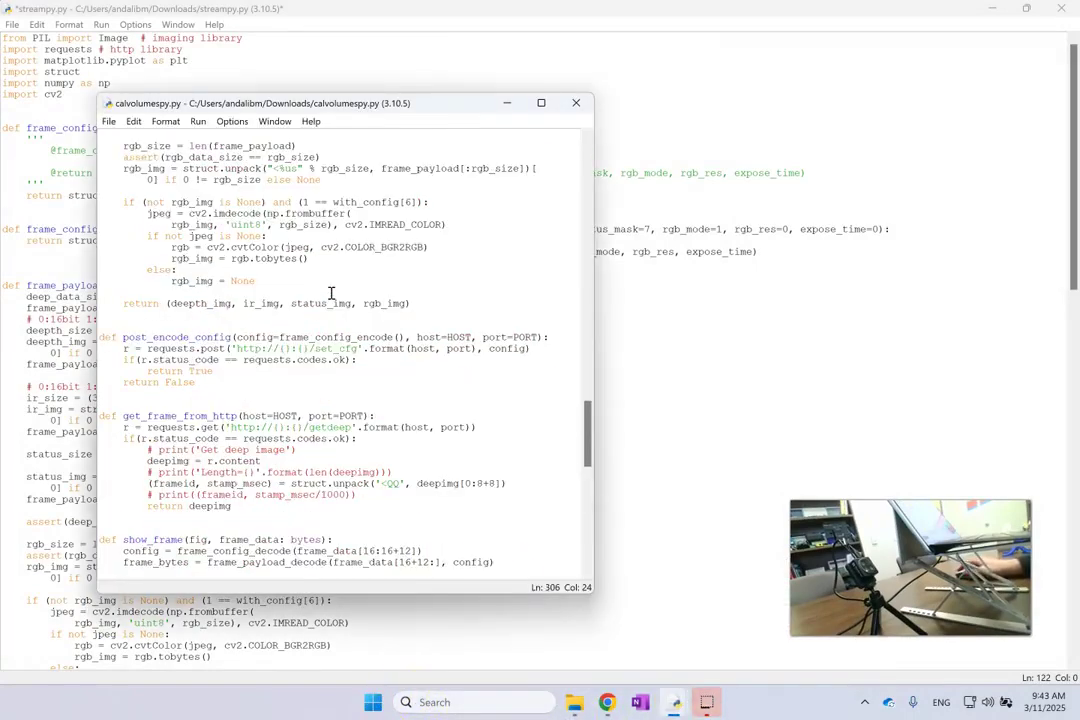
pyautogui.scroll(12, 360, 313)
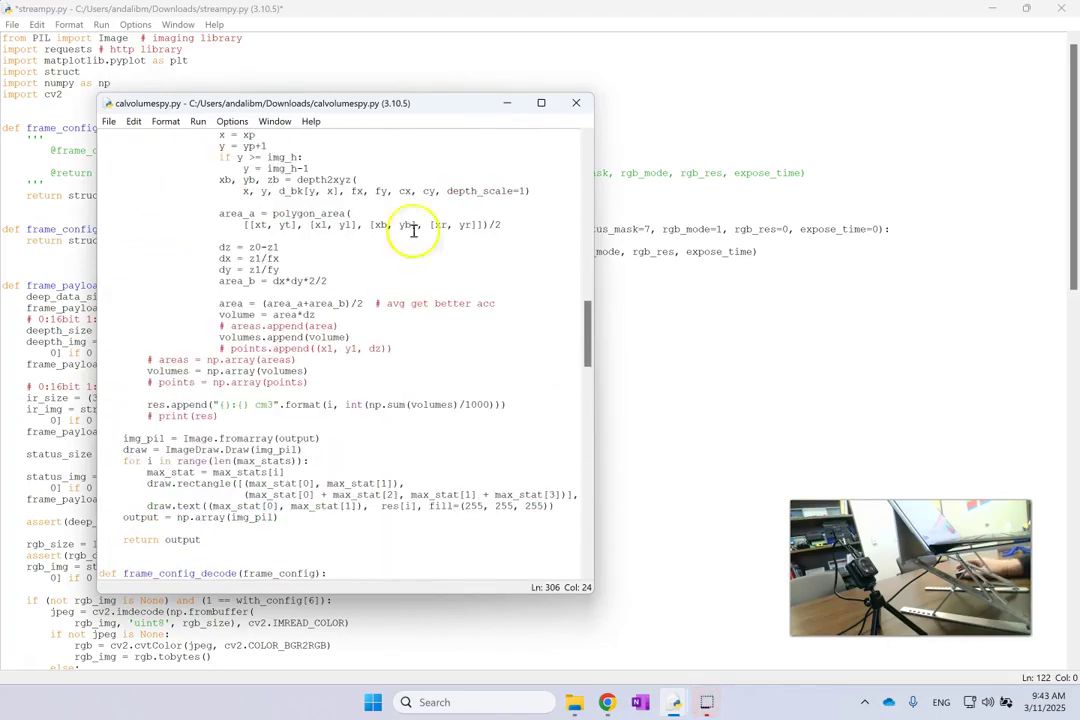
pyautogui.click(577, 103)
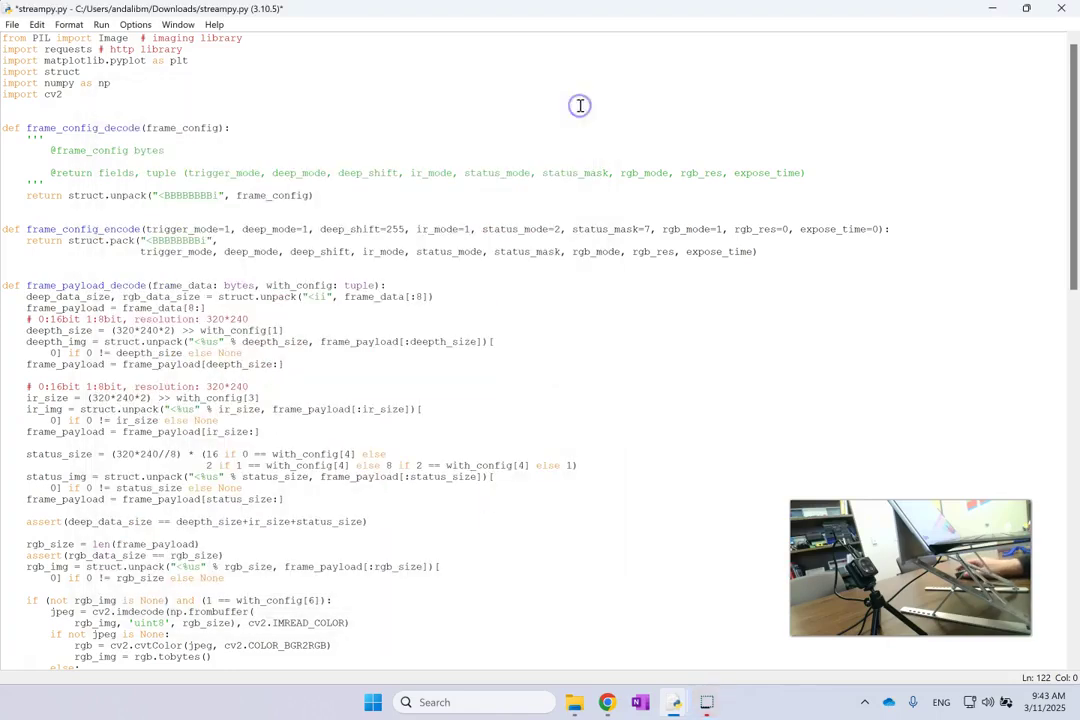
# Look over streampy.py again, down to the HOST, PORT and frame request functions and back to the imports
pyautogui.scroll(-15, 552, 323)
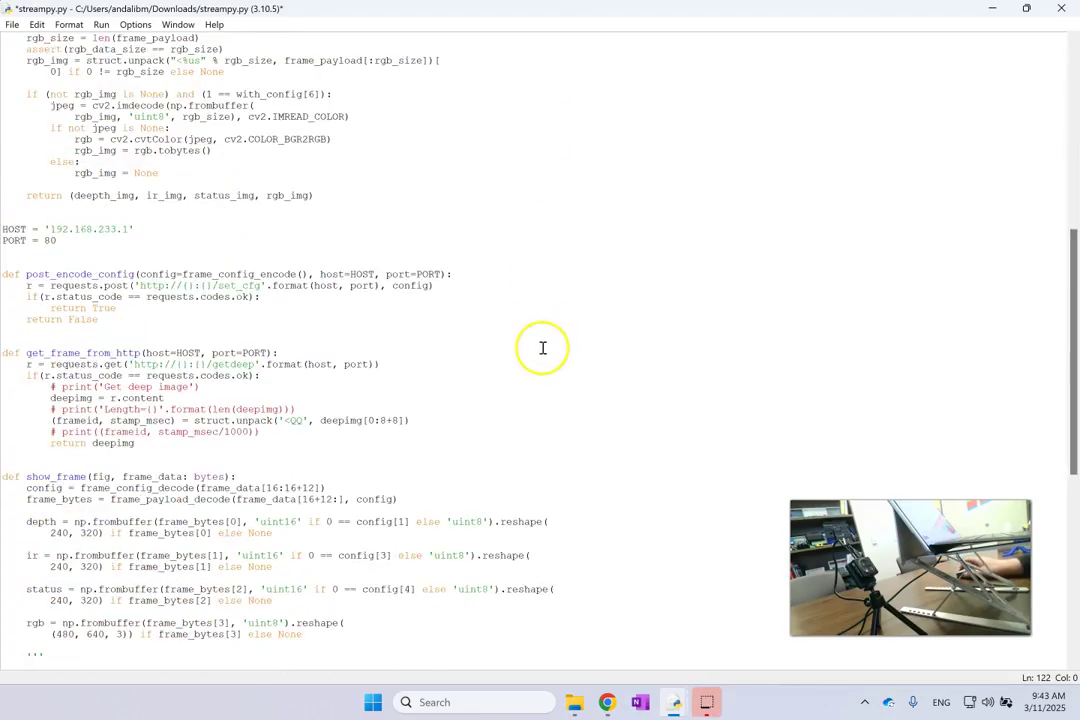
pyautogui.scroll(8, 543, 348)
pyautogui.scroll(7, 543, 348)
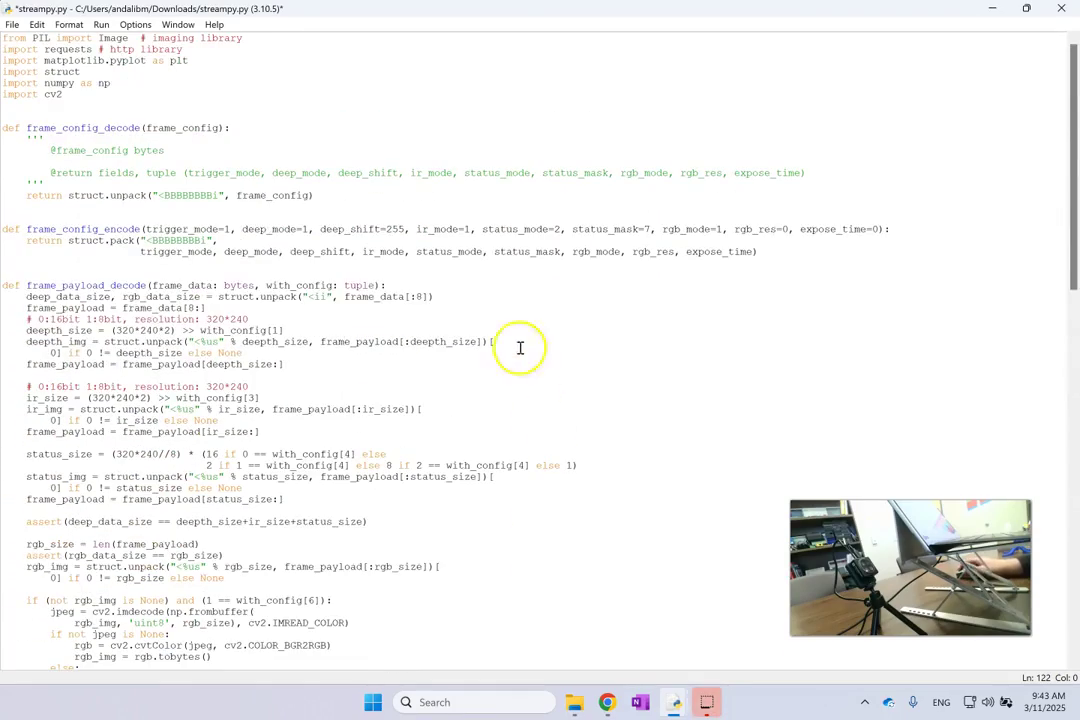